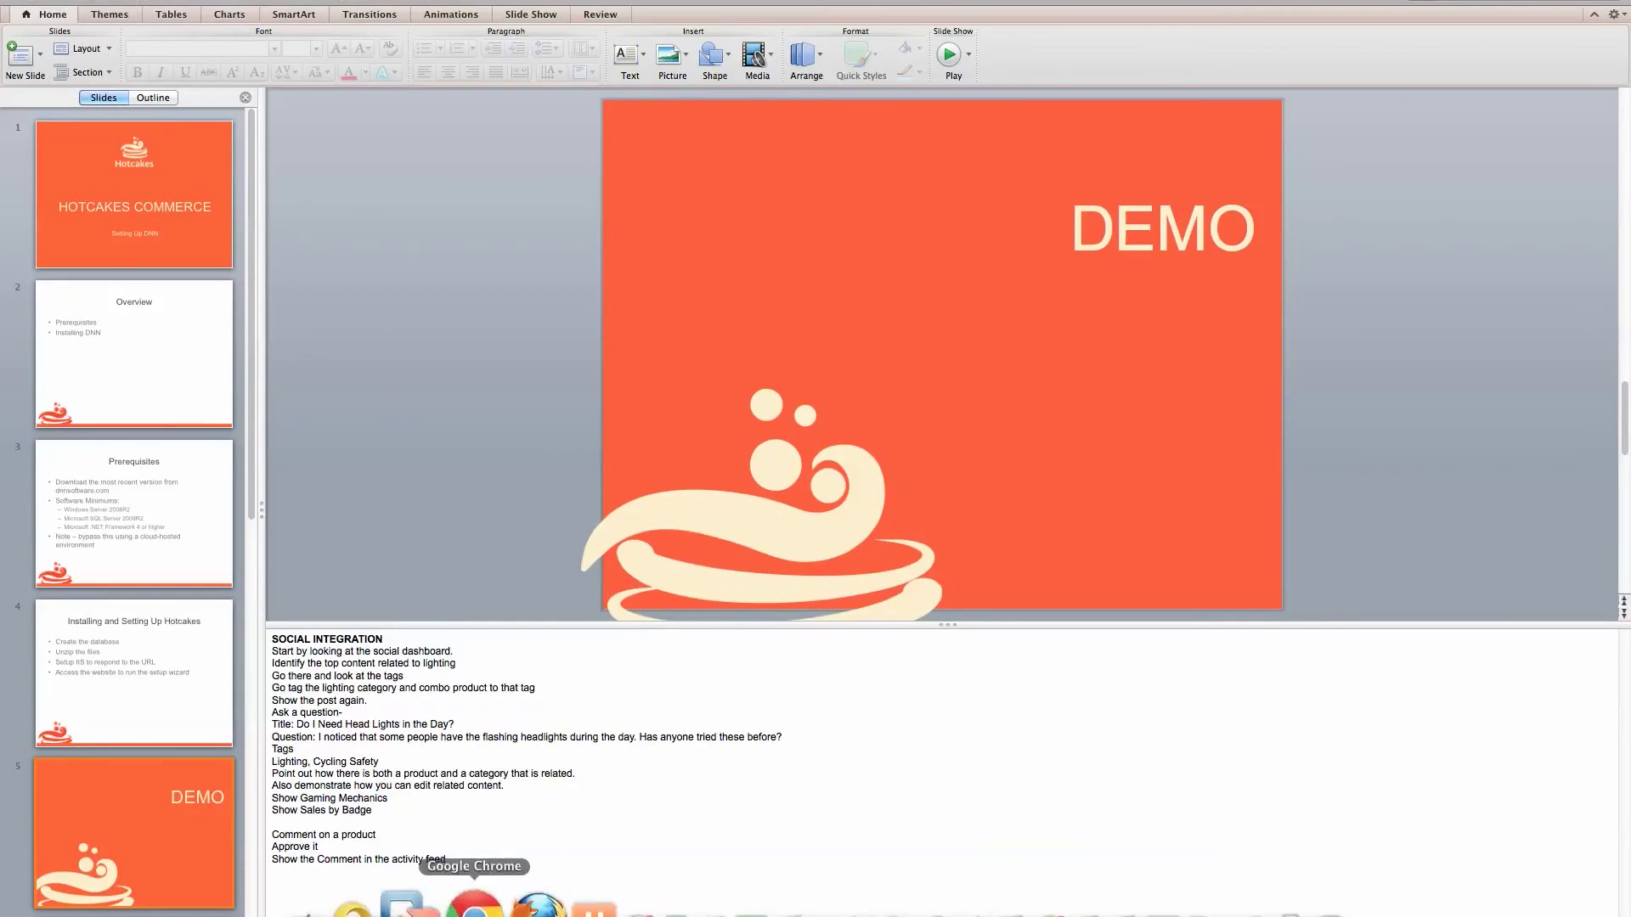
Bring up the list of available virtual machines from the VMware Fusion Dock icon.
right_click(418, 905)
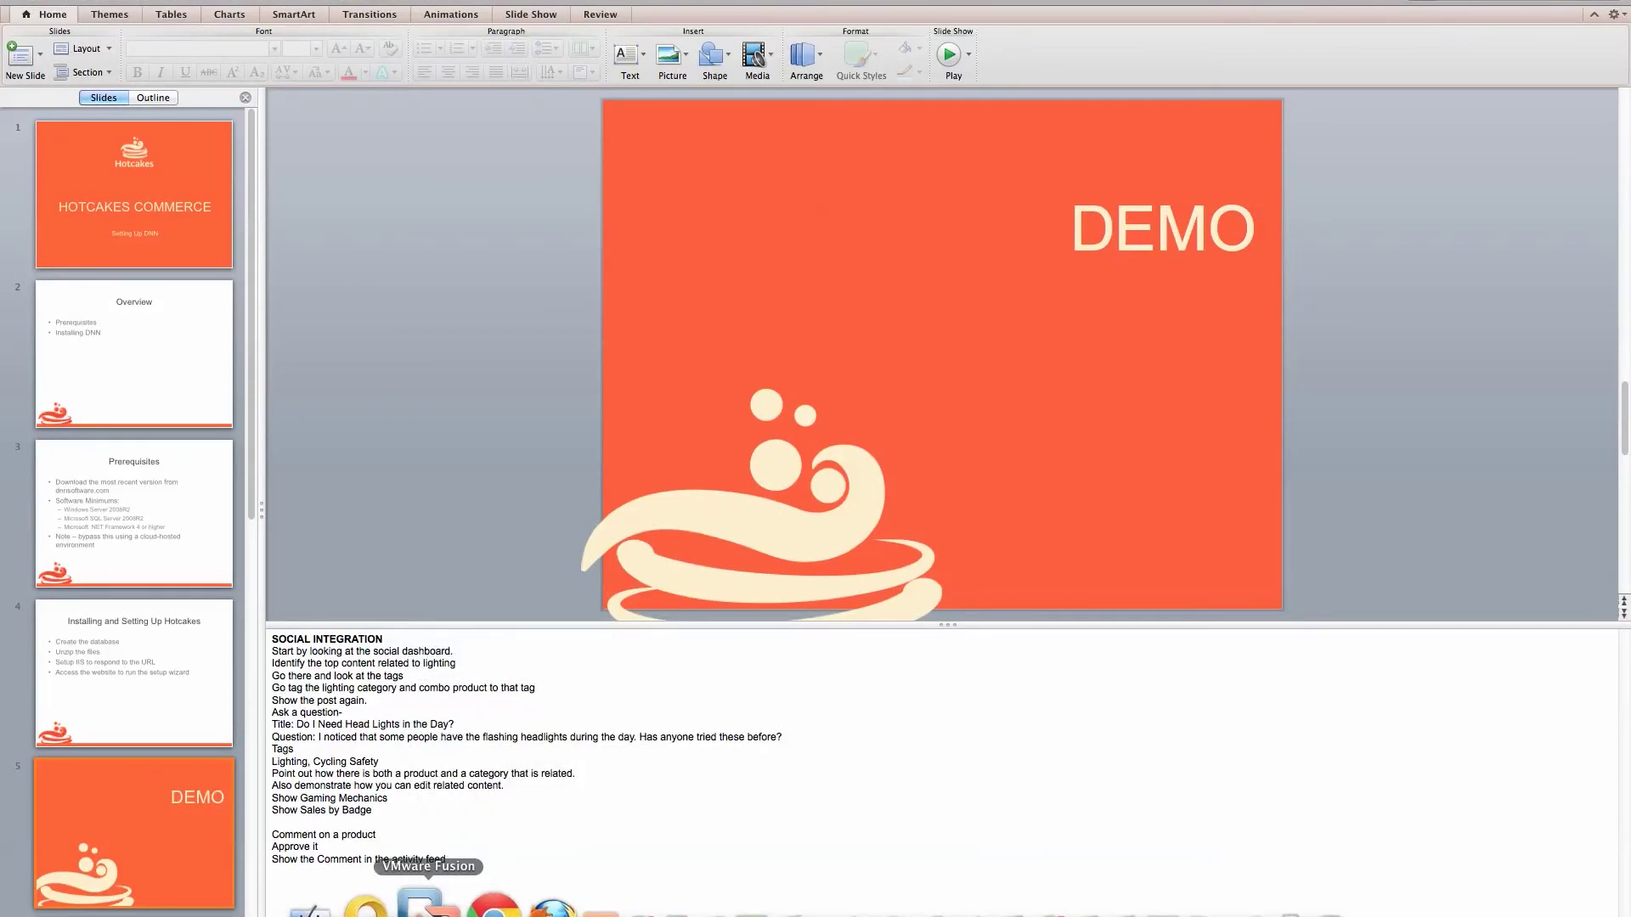
In the Windows VM's Chrome, download the DotNetNuke 7.0.6 New Install package from CodePlex.
left_click(600, 906)
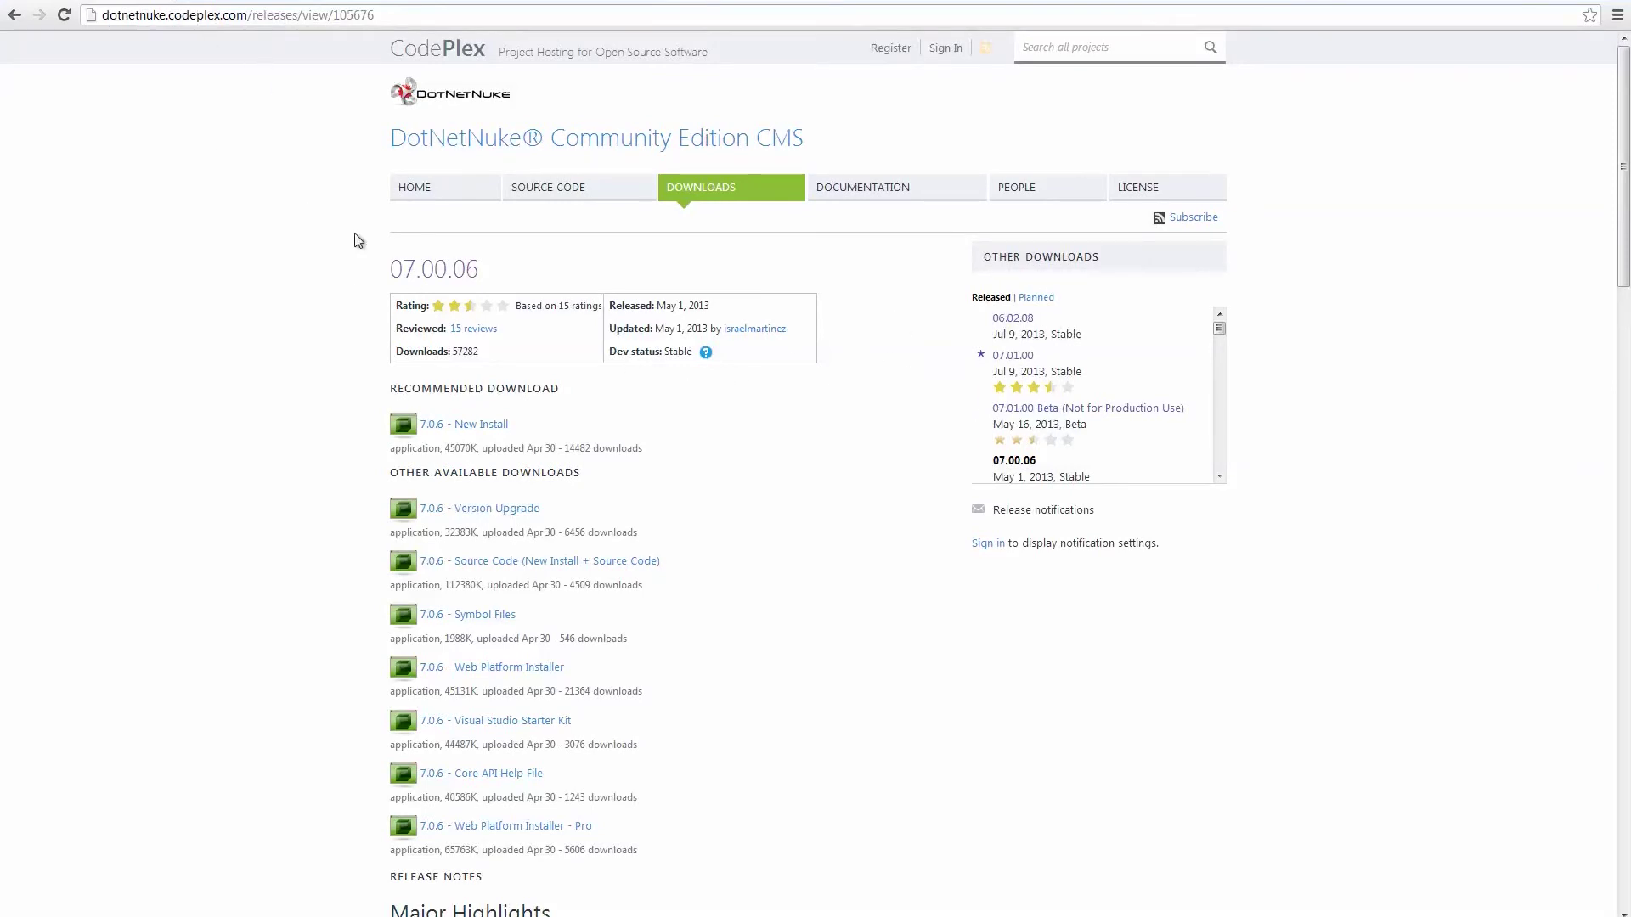
left_click(473, 430)
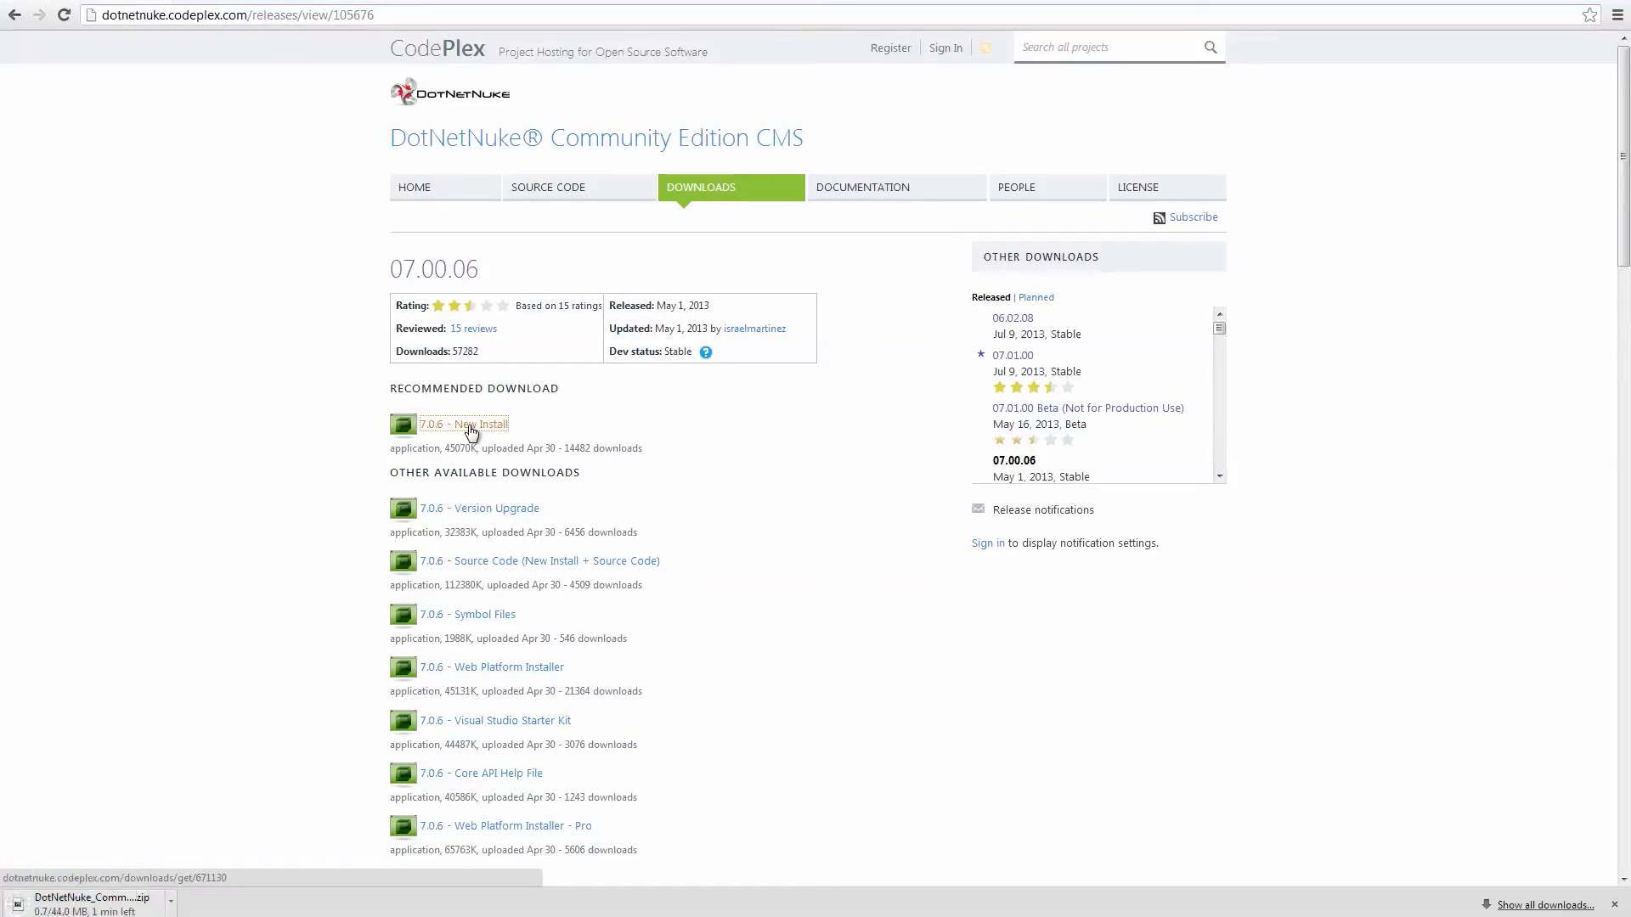
left_click(465, 904)
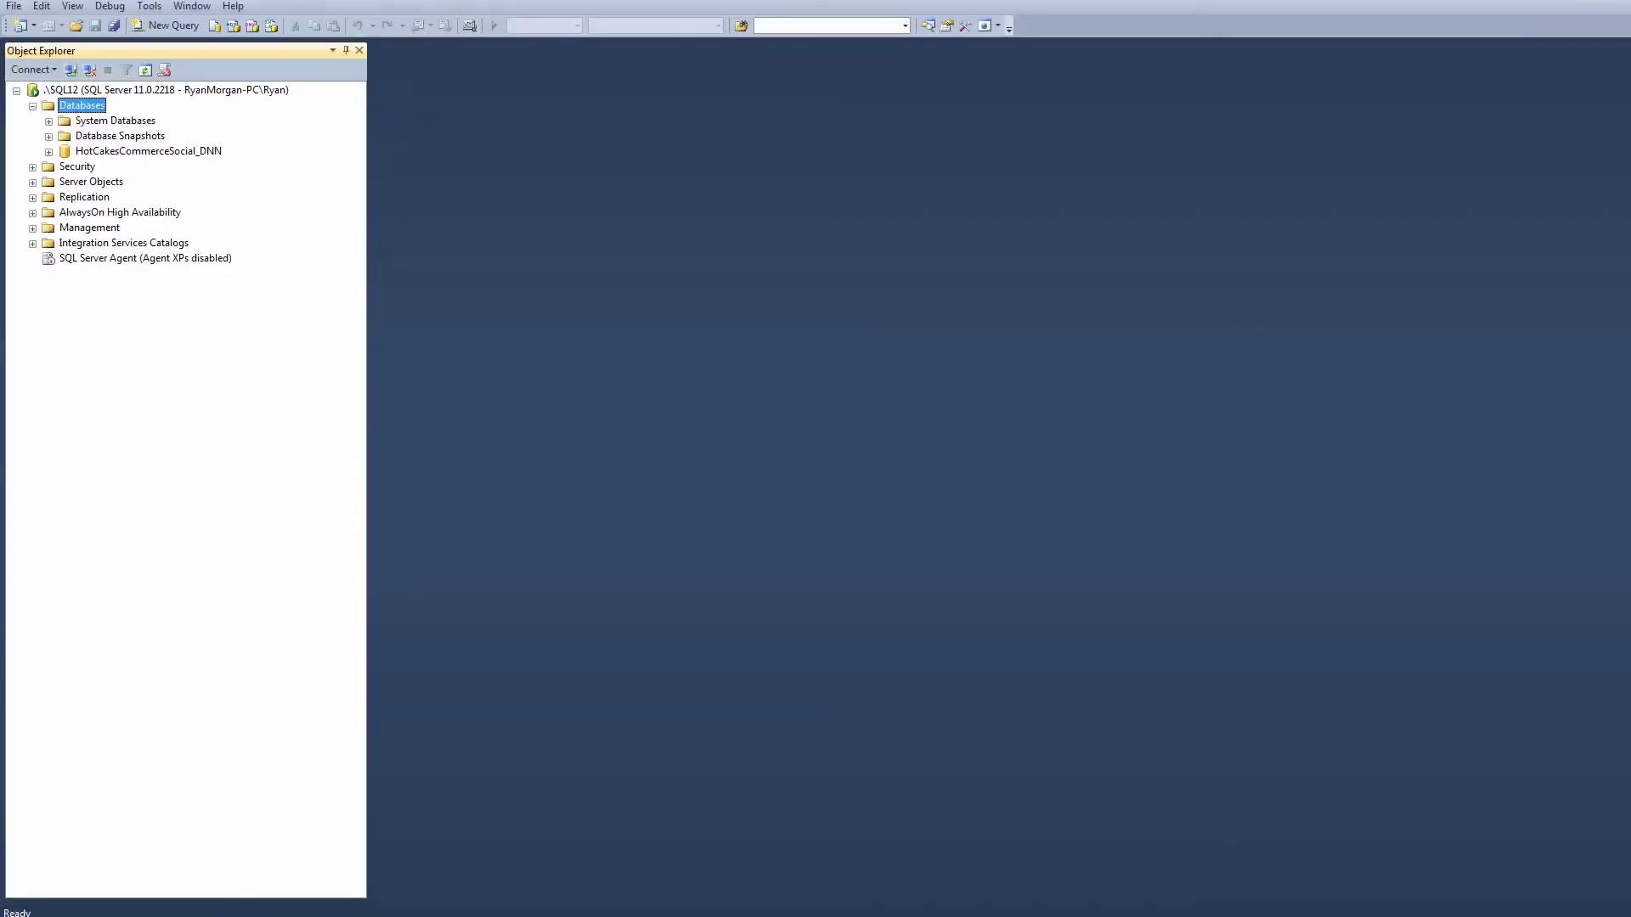
Open DotNetNuke_Community_07.00.06_Install.zip from Downloads, sorted newest first, in 7-Zip.
key("super+e")
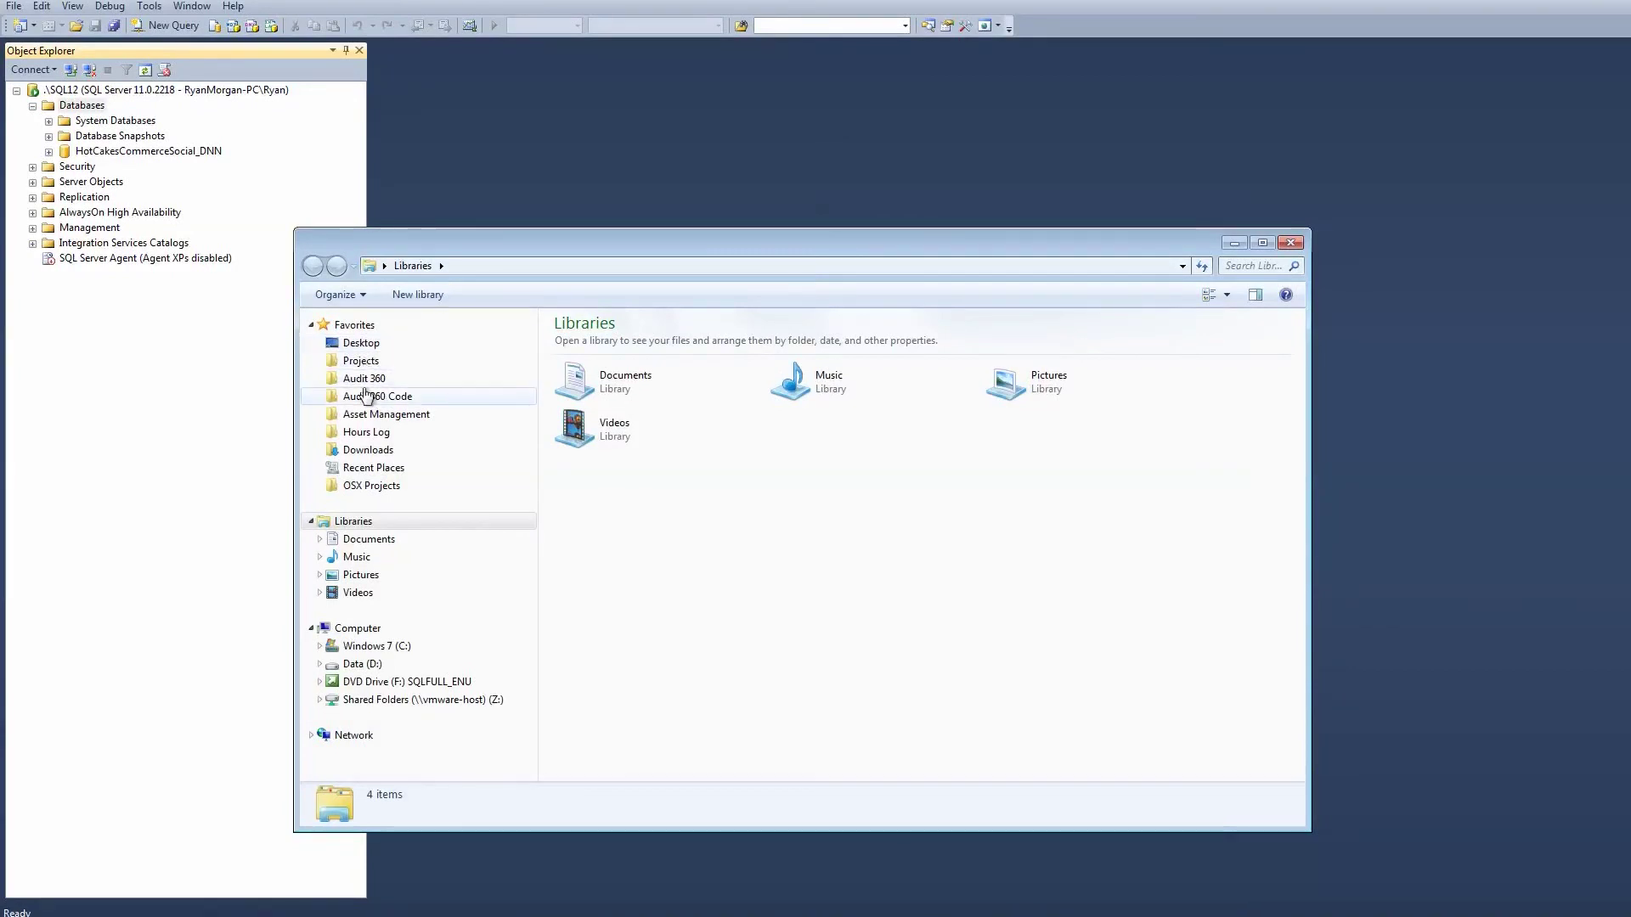
left_click(425, 450)
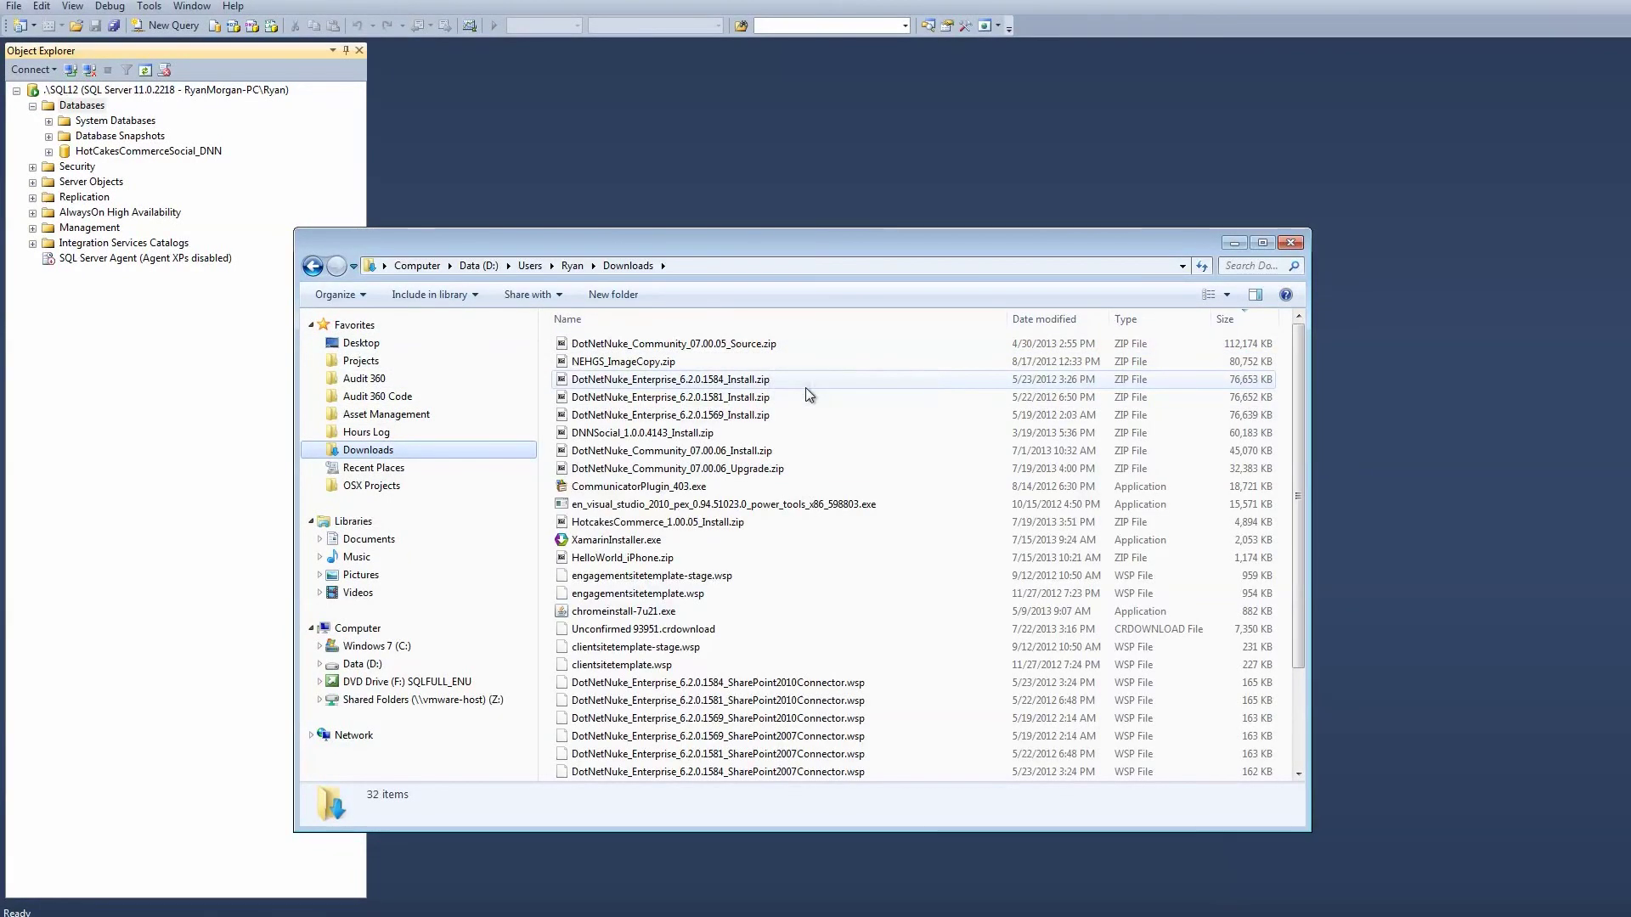
left_click(709, 451)
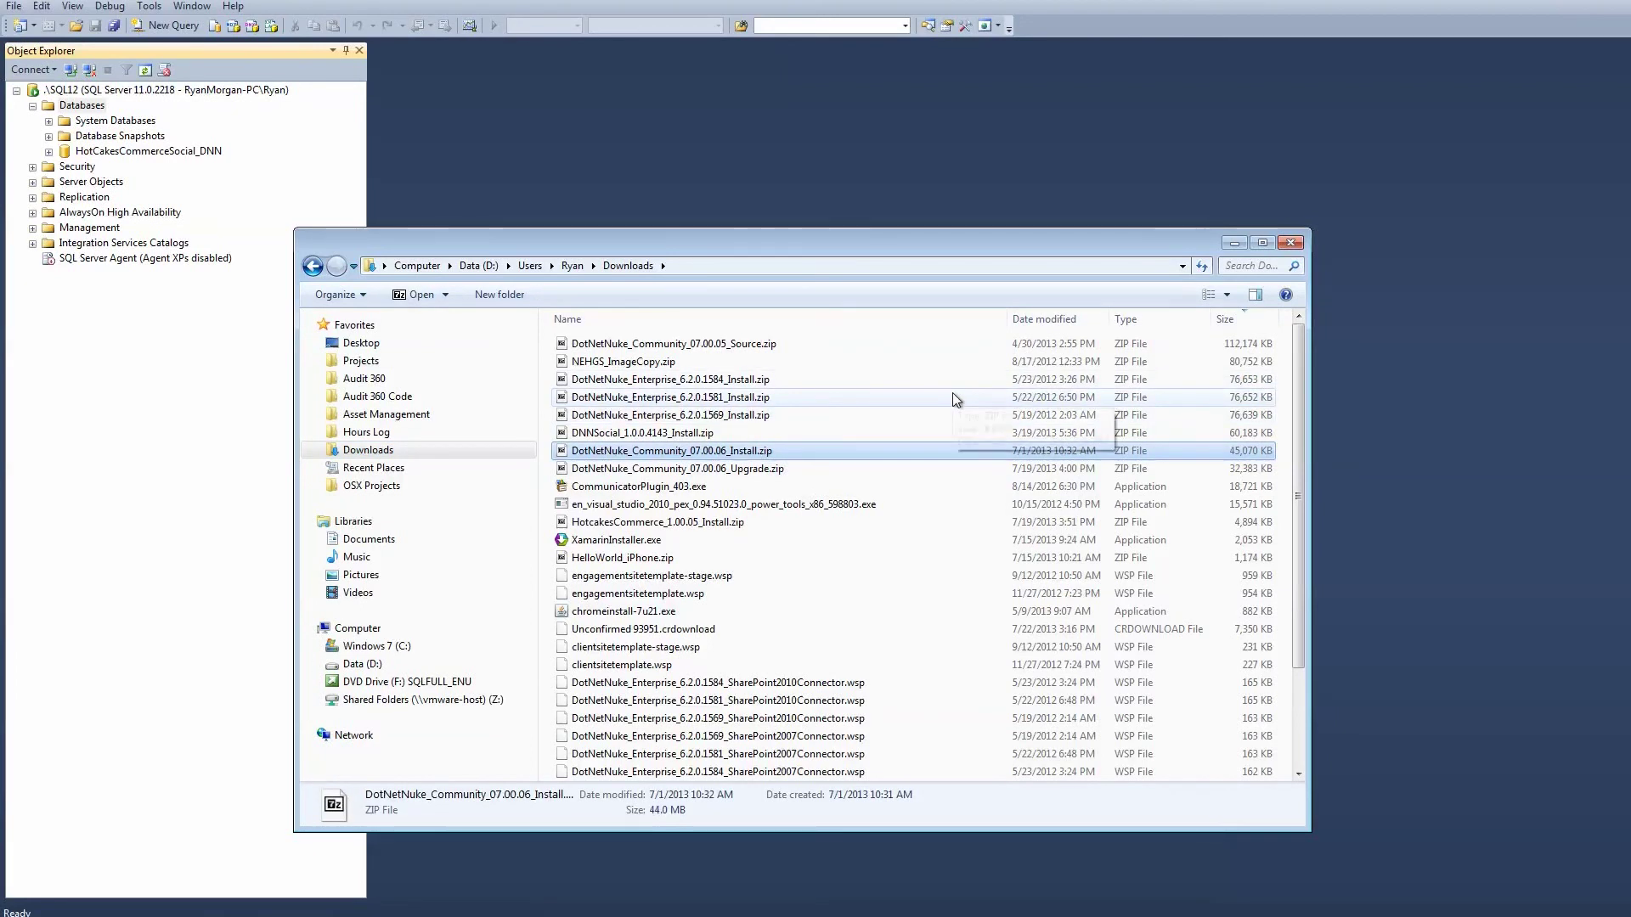
left_click(1057, 320)
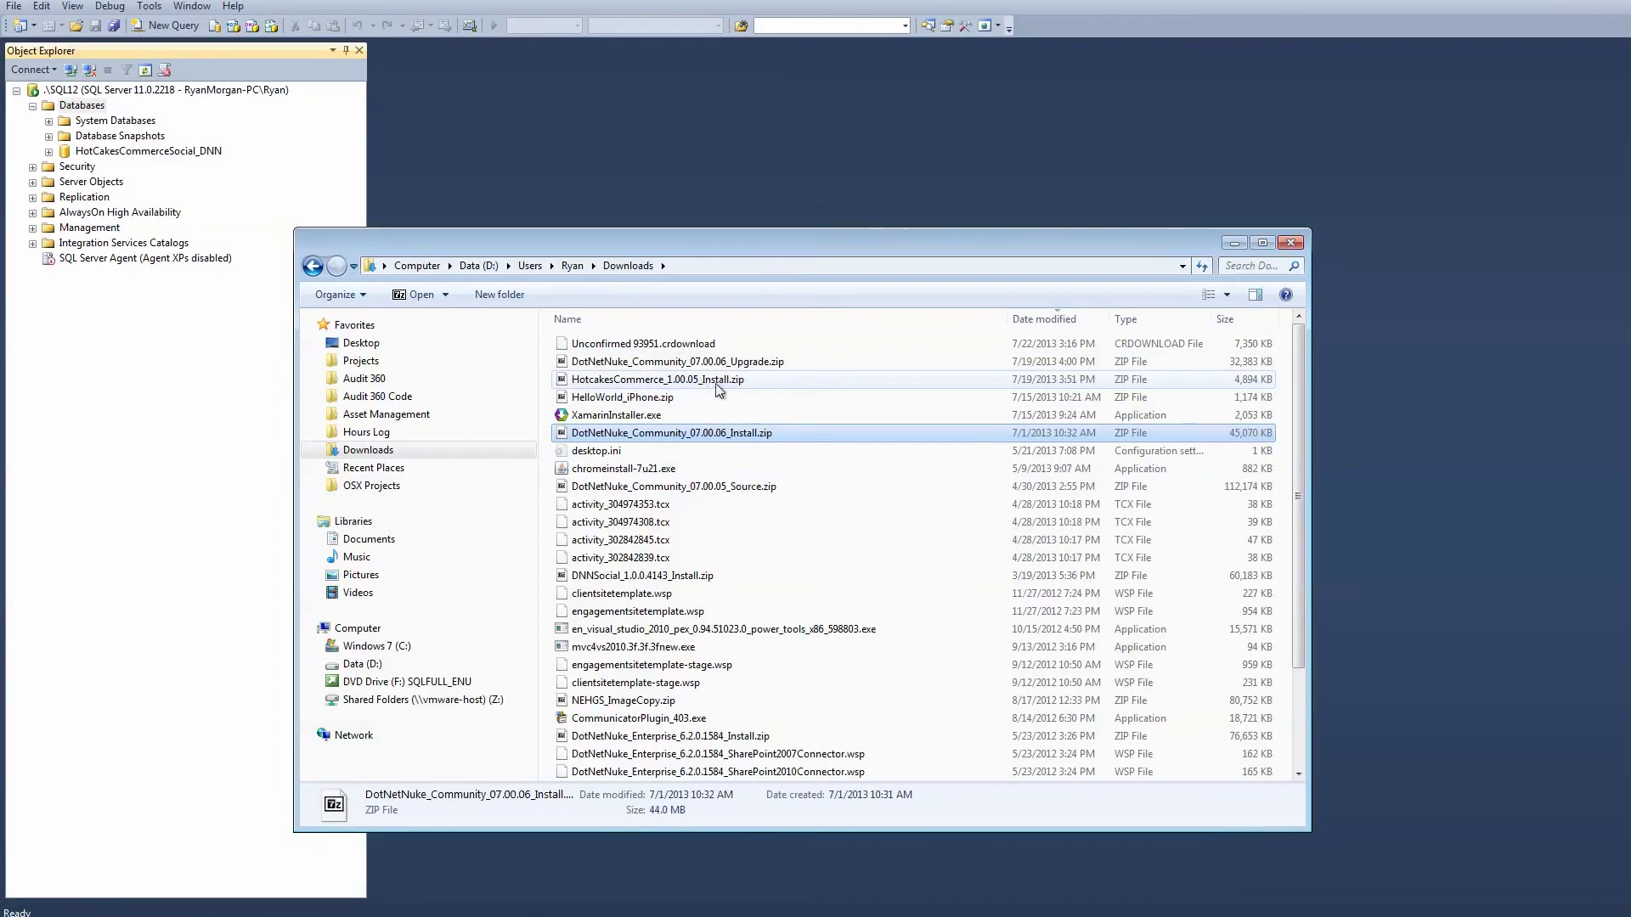
double_click(689, 435)
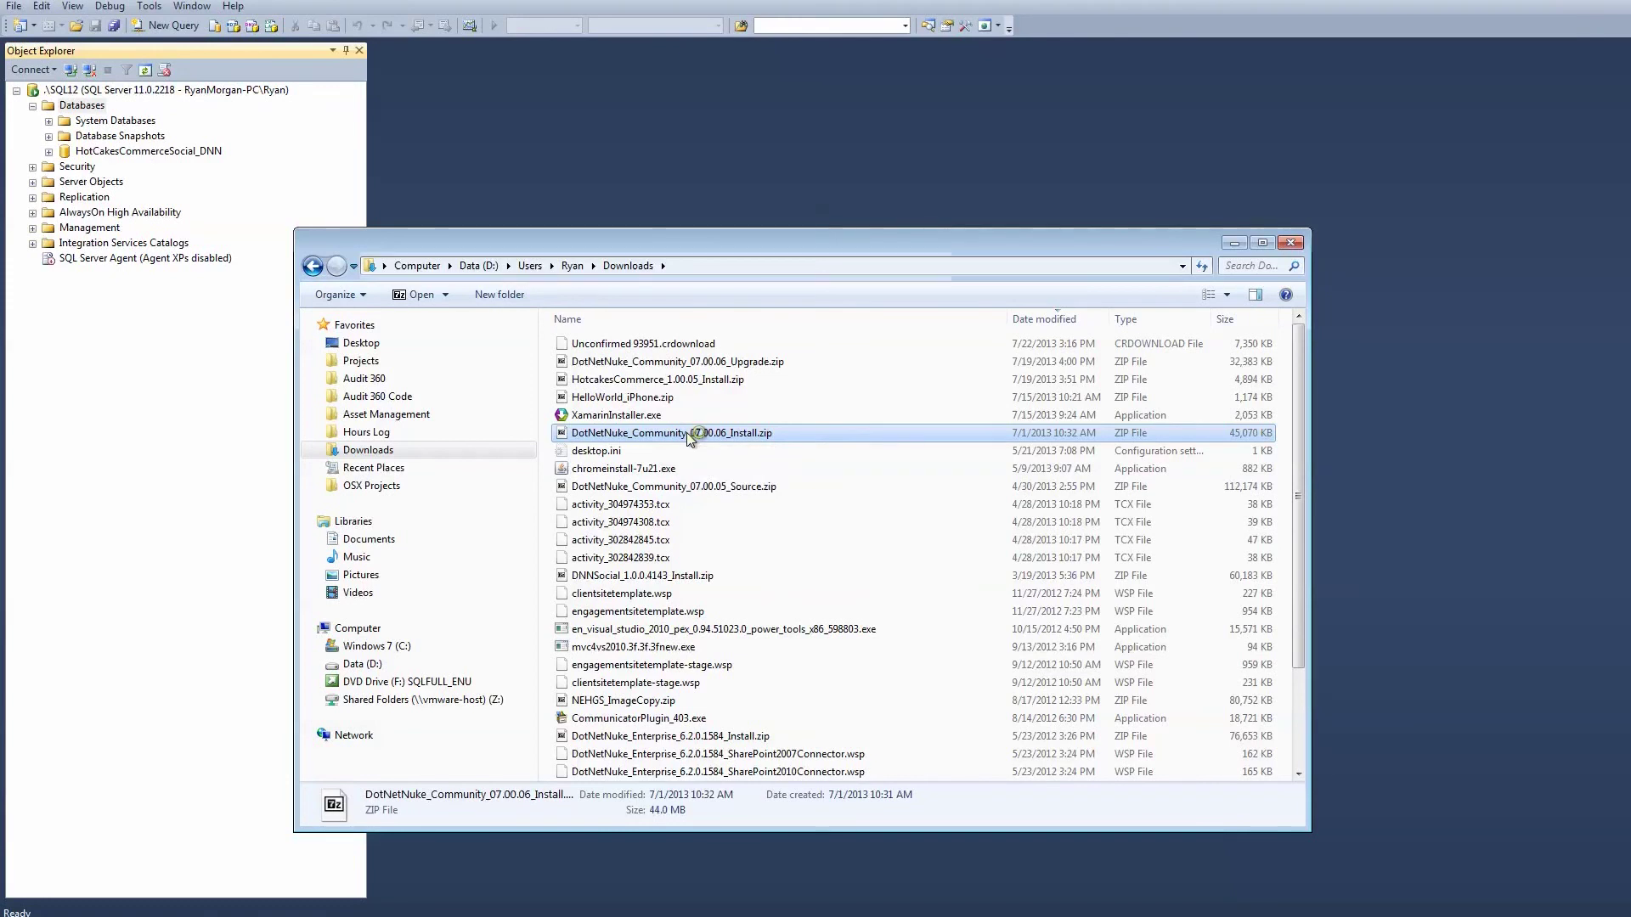
left_click(303, 910)
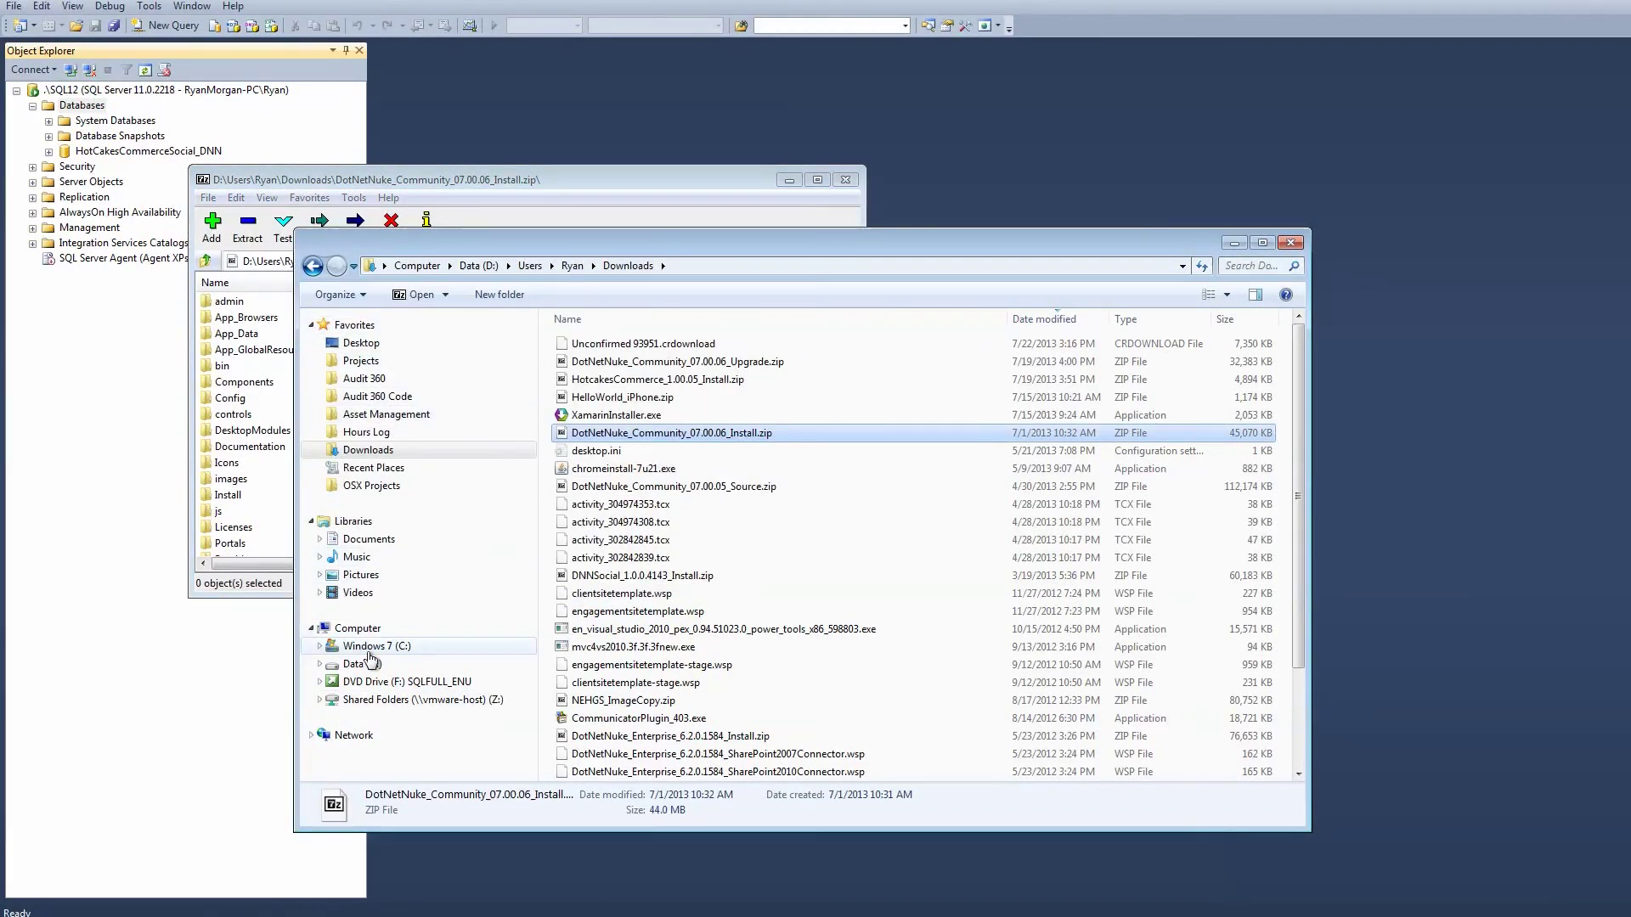
Create a new Hotcakes-Video folder in D:\Code\Hotcakes-Laptop\TestInstalls.
left_click(372, 647)
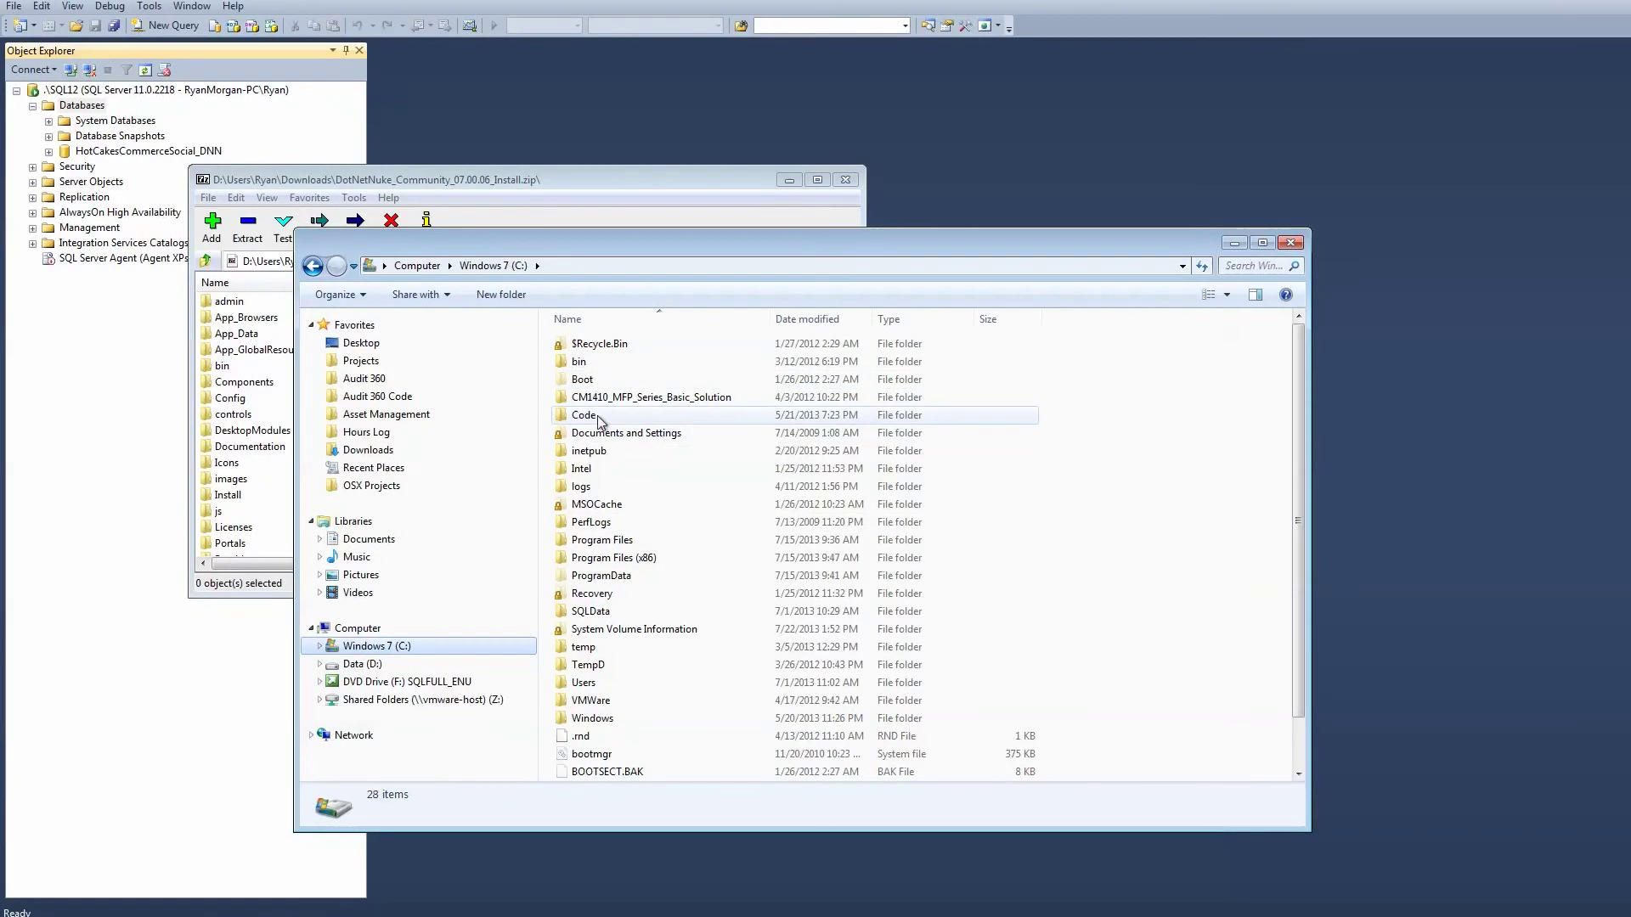
double_click(585, 416)
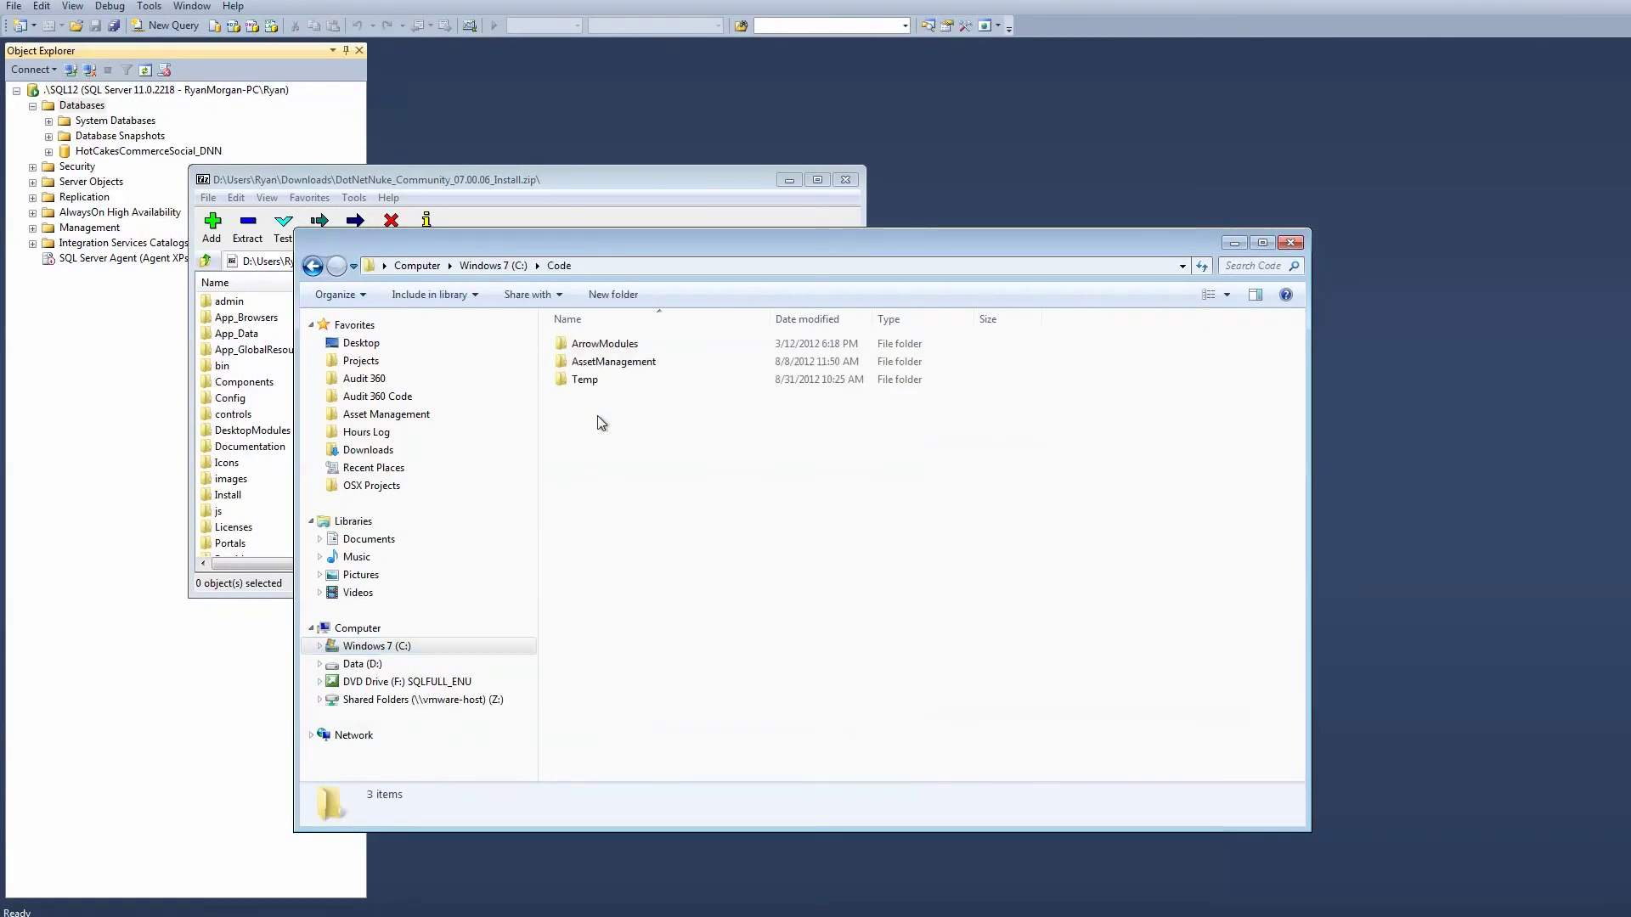
left_click(492, 265)
left_click(429, 266)
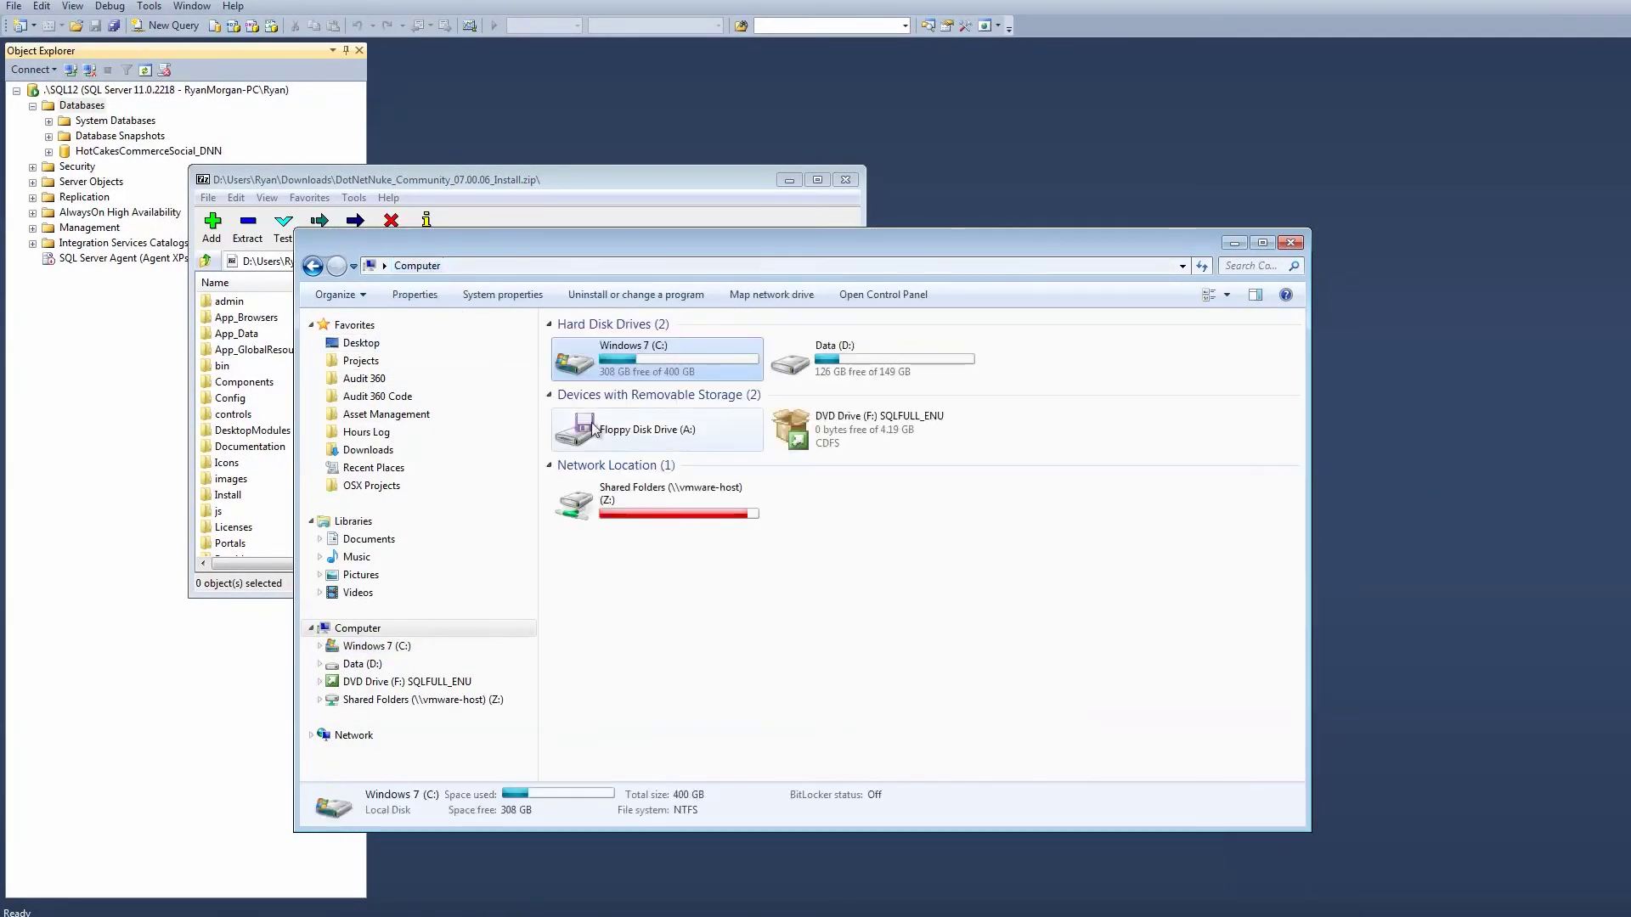
double_click(831, 353)
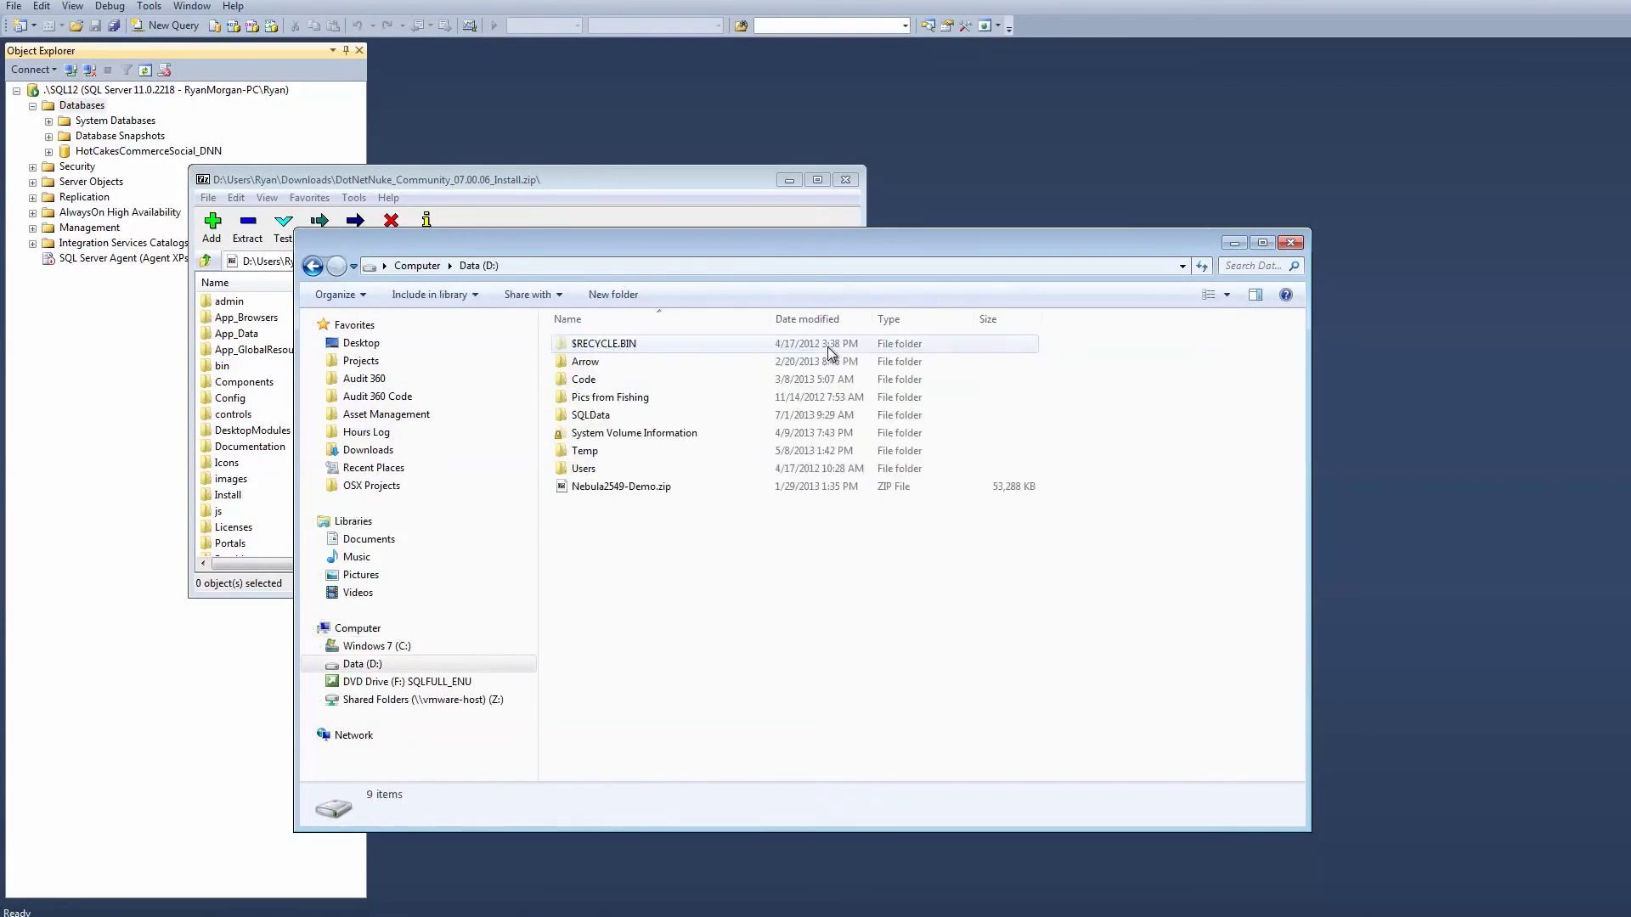
double_click(595, 380)
double_click(625, 472)
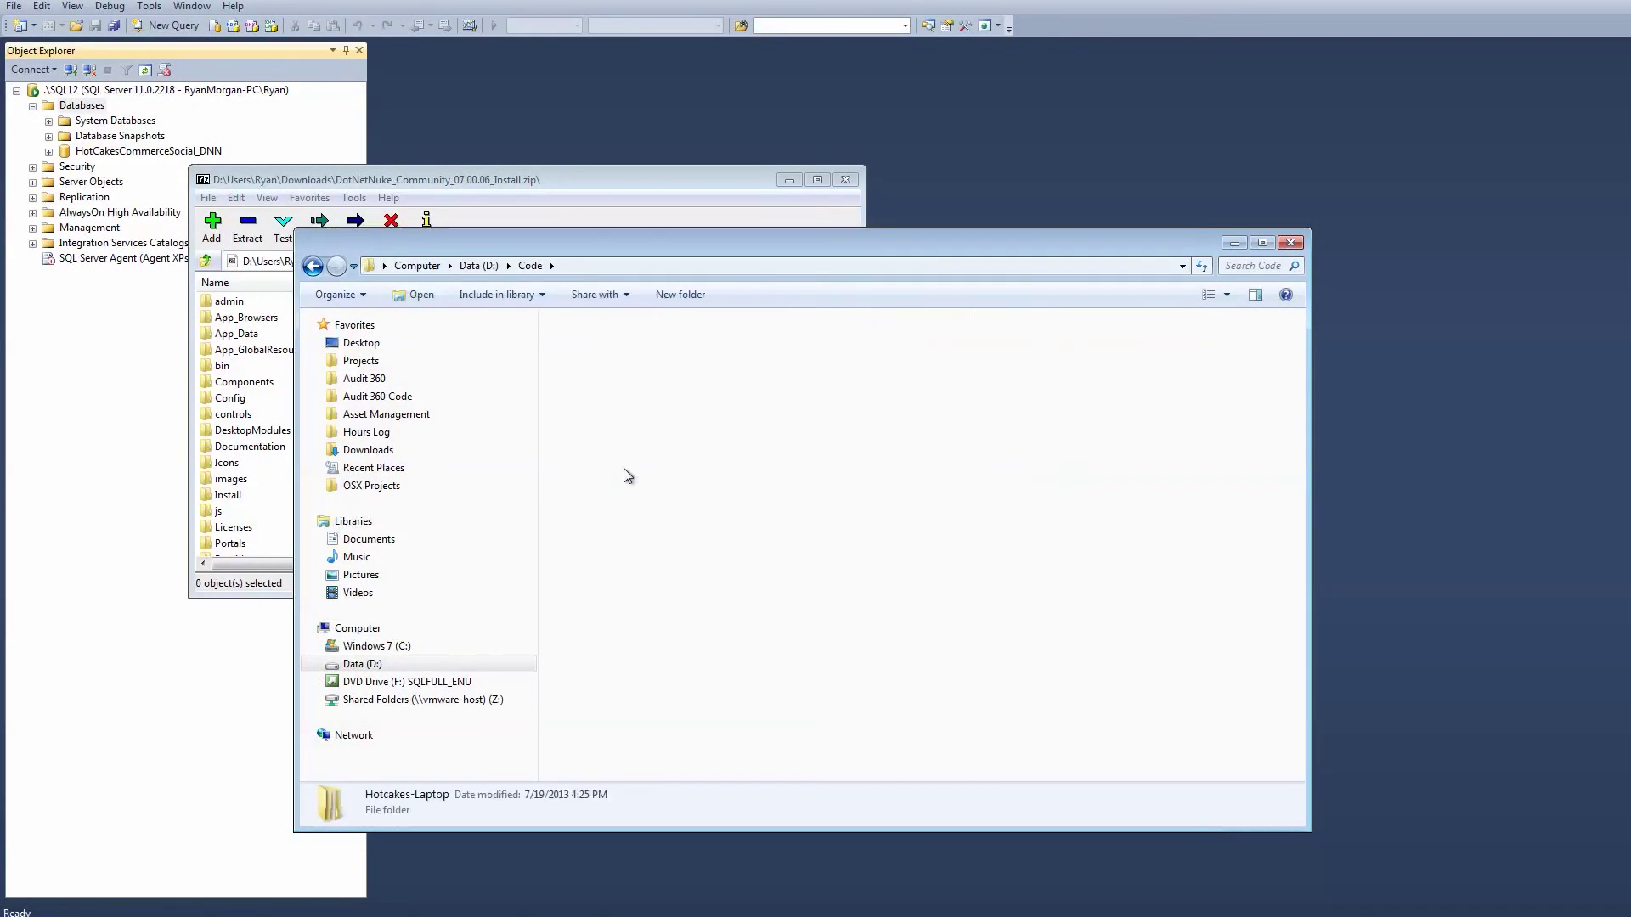
double_click(597, 523)
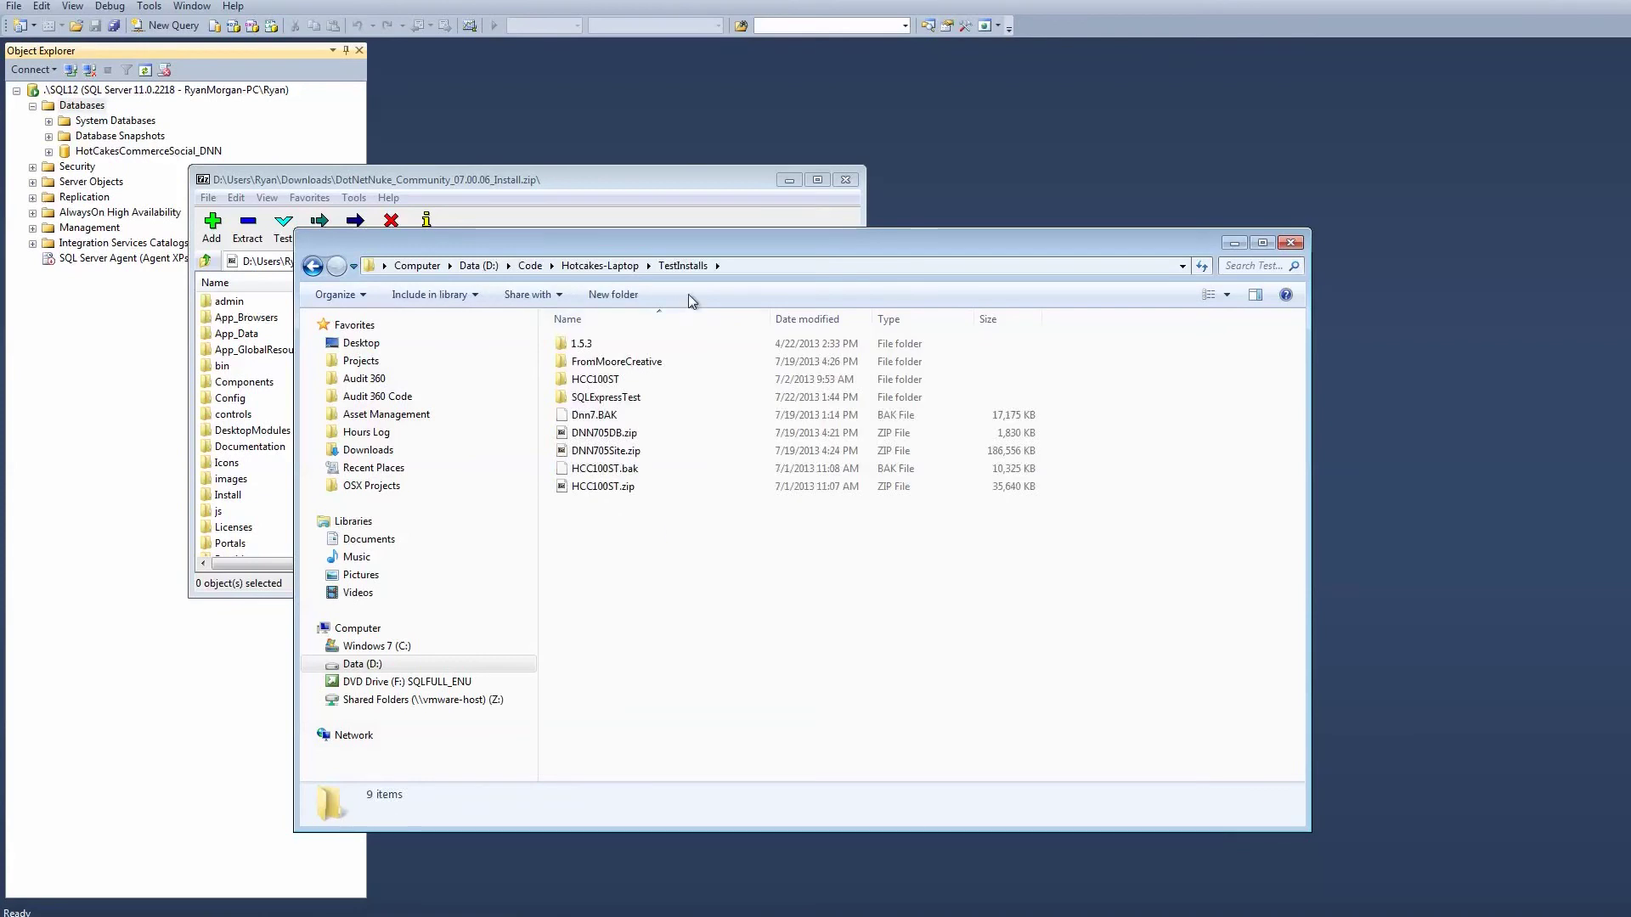
left_click(623, 295)
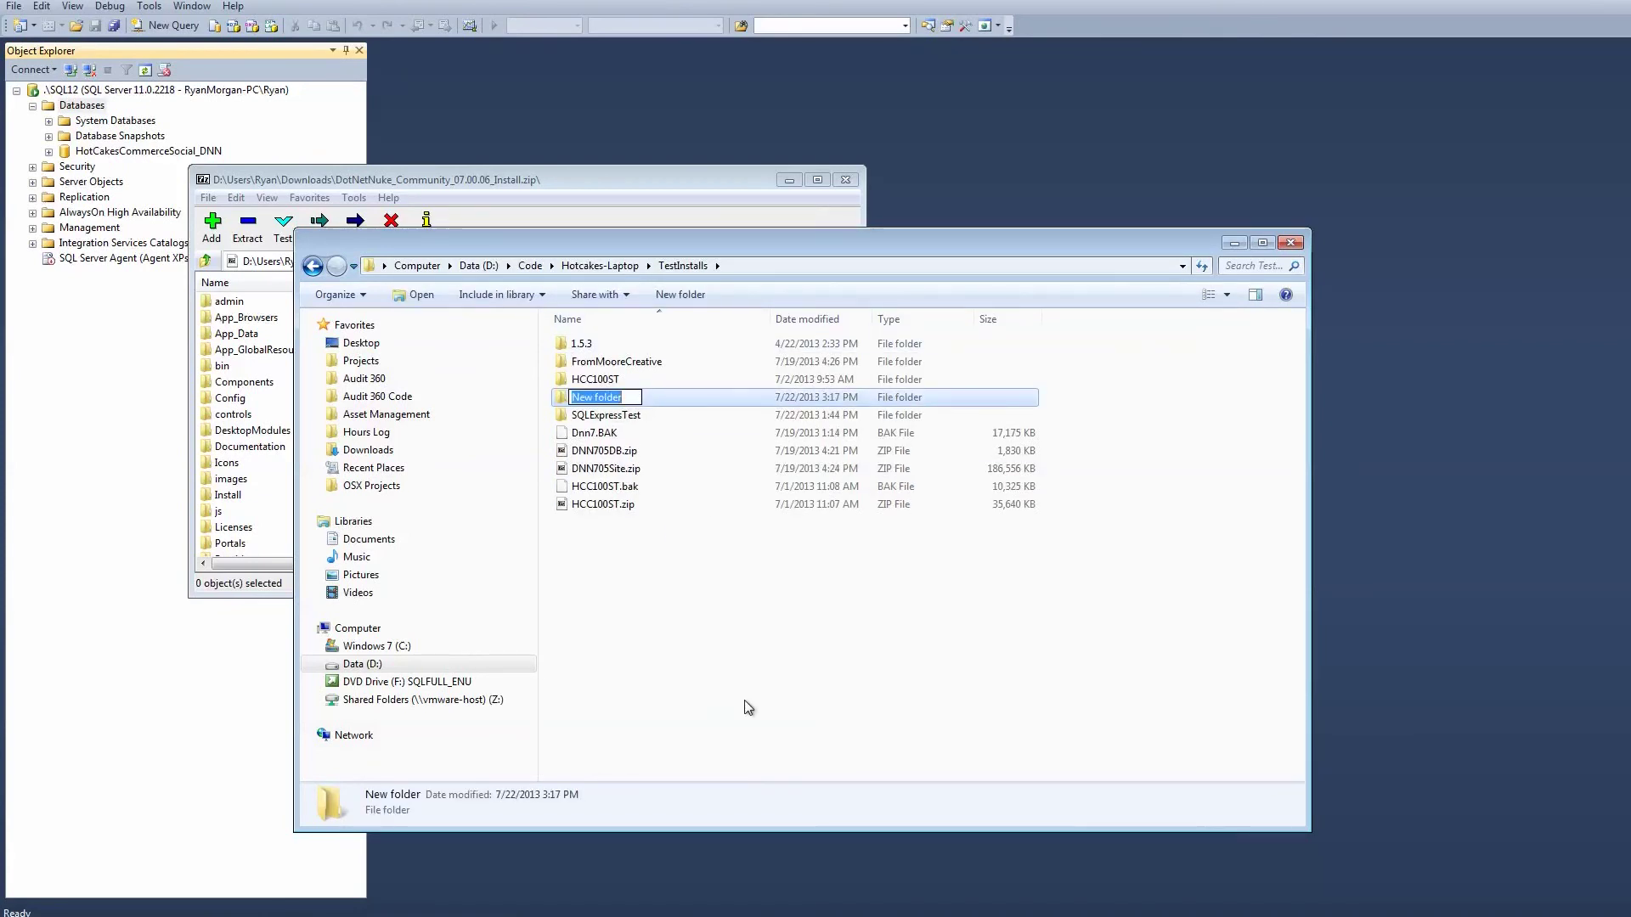
type("Hotcakes-Video")
key("Return")
key("Return")
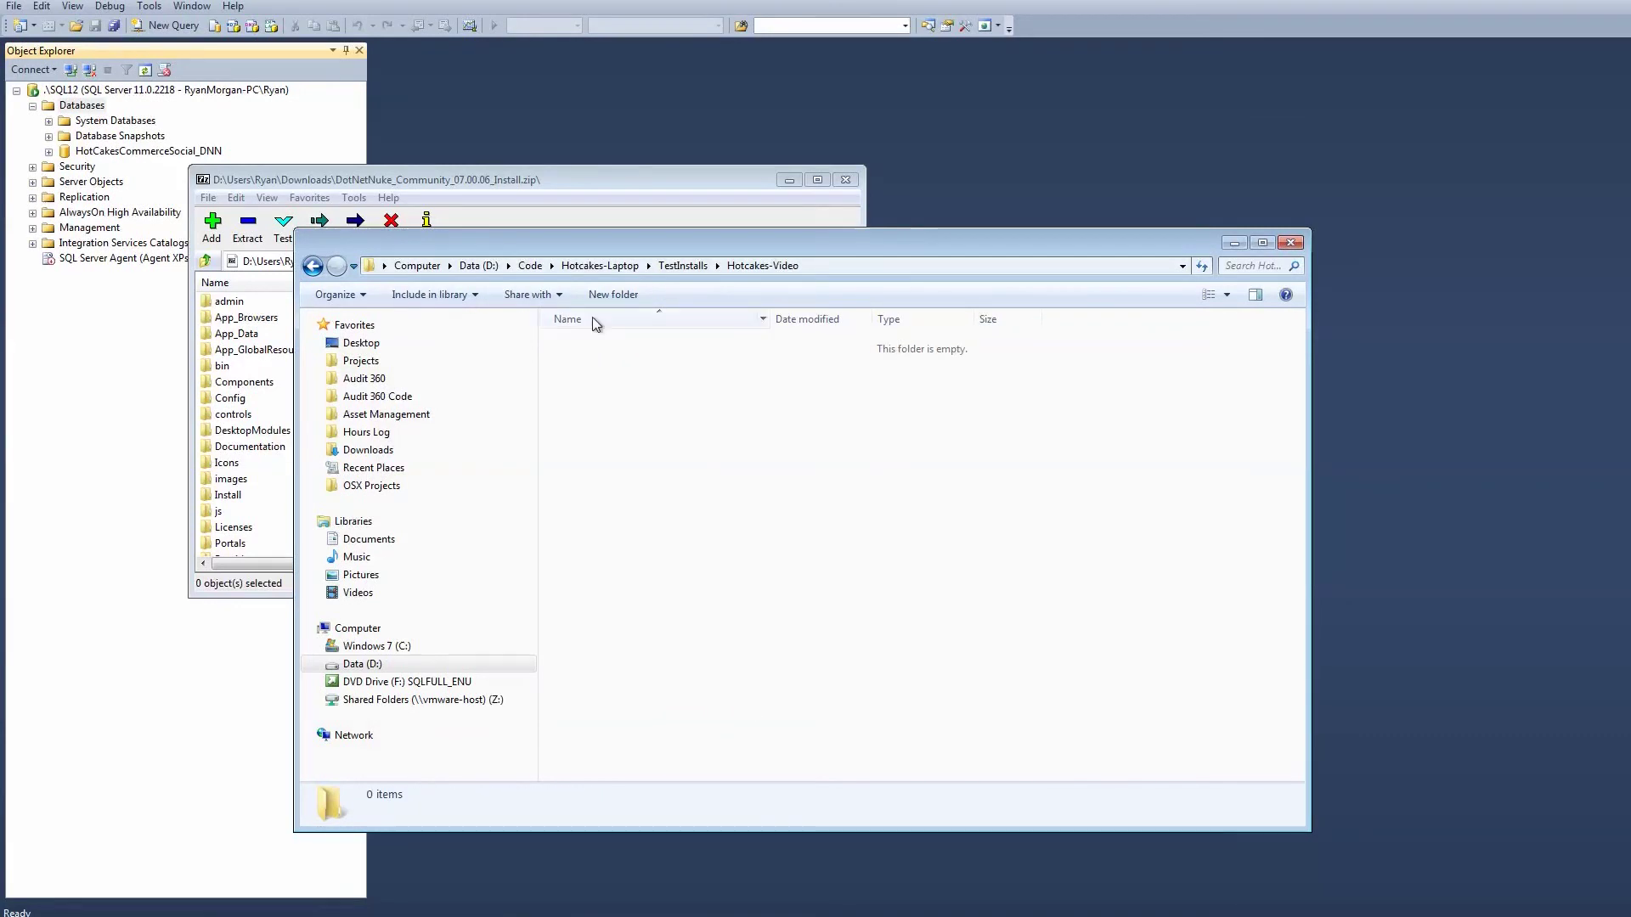
Extract every item of the DotNetNuke archive into the empty Hotcakes-Video folder.
left_click(508, 175)
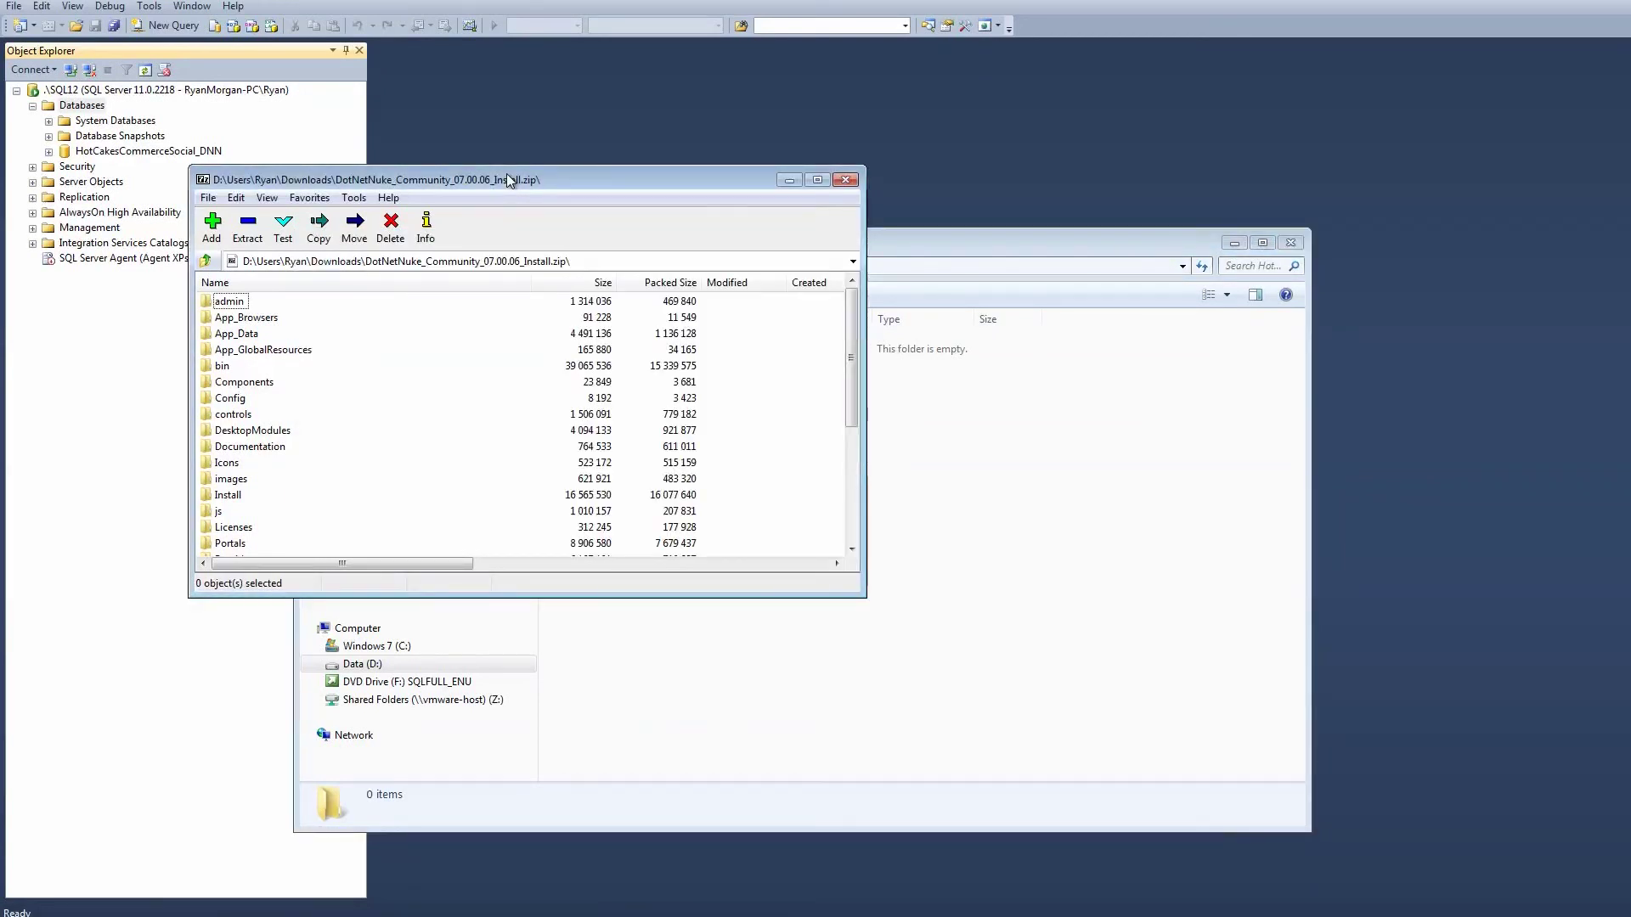
key("ctrl+a")
left_click_drag(210, 366, 1106, 645)
left_click(1103, 643)
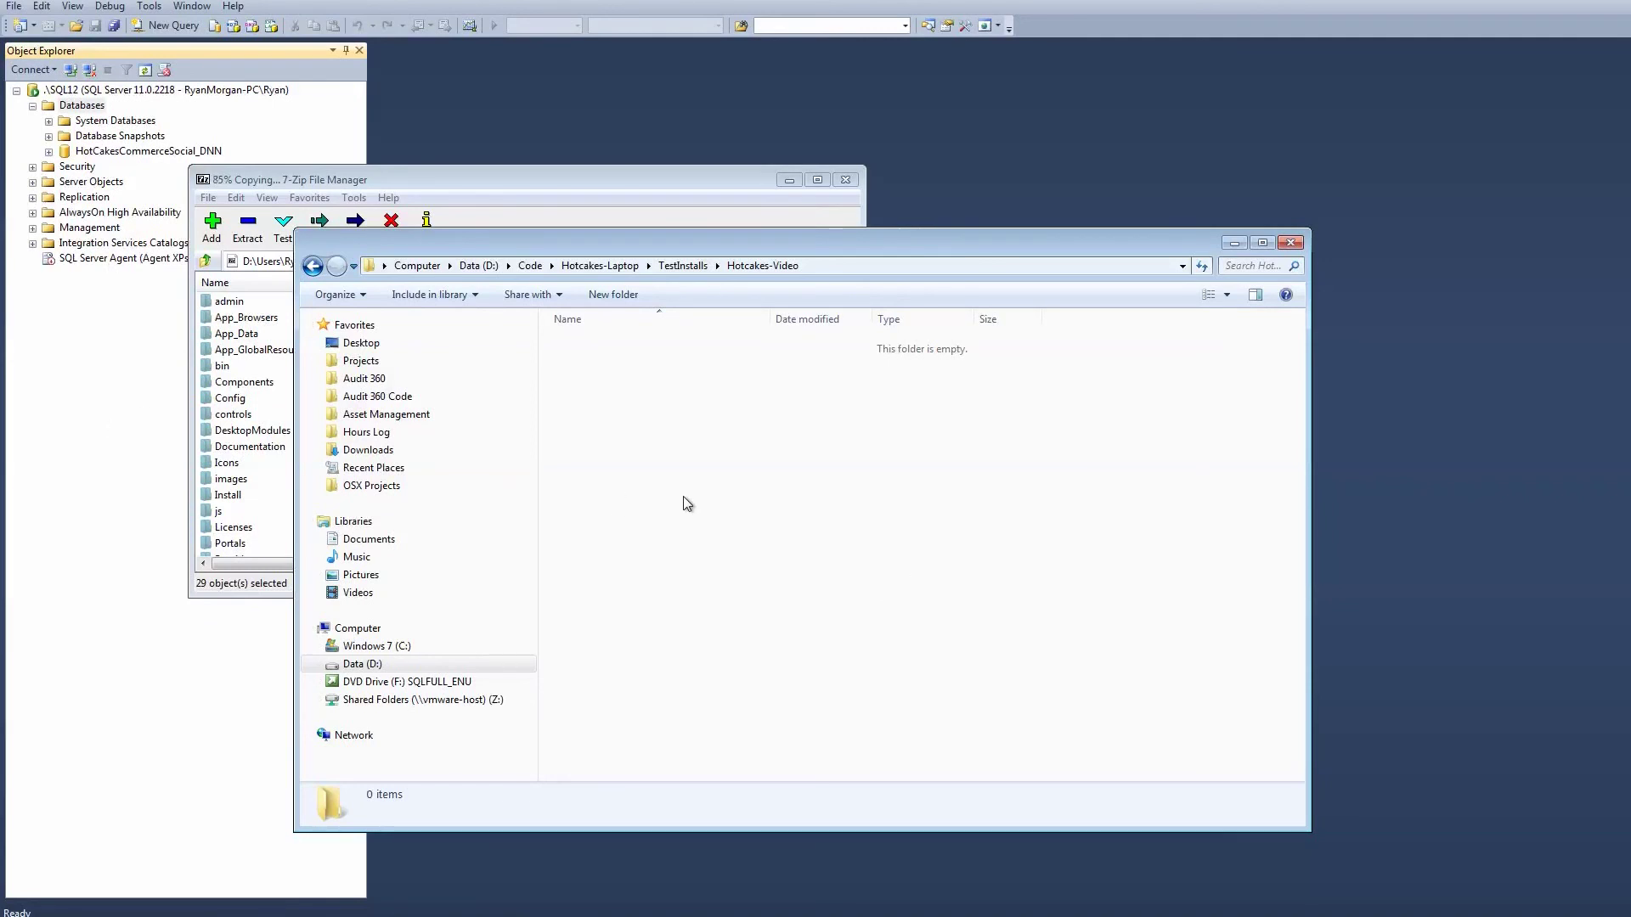
Start a new database named Hotcakes-Video.
left_click(90, 109)
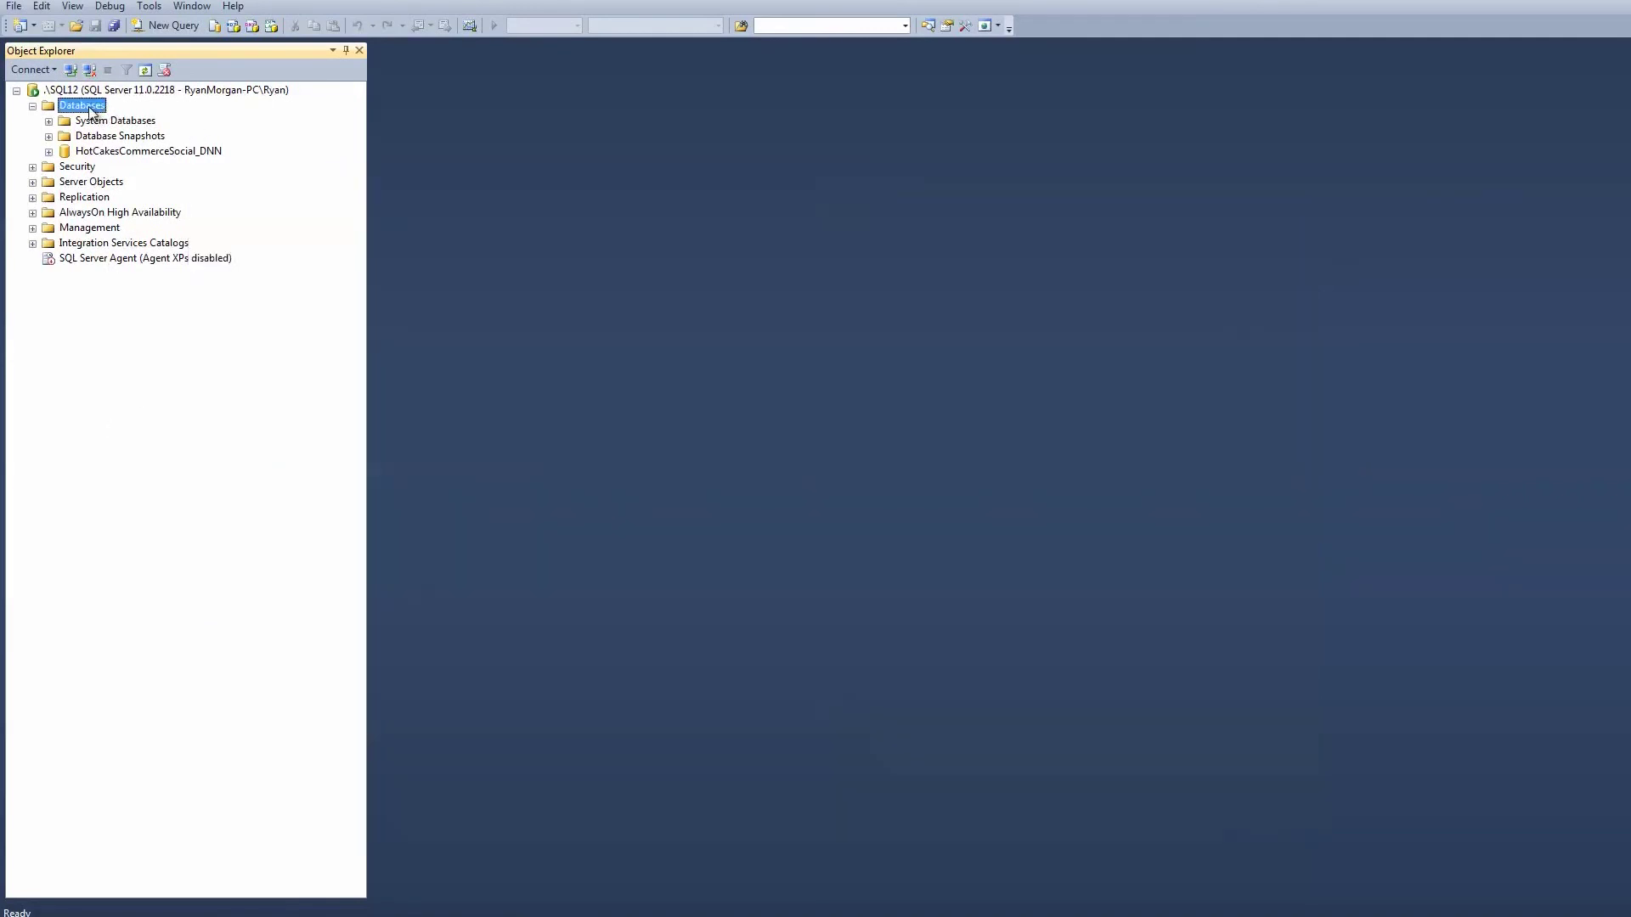
right_click(90, 109)
left_click(144, 112)
type("Hotcakes-Video")
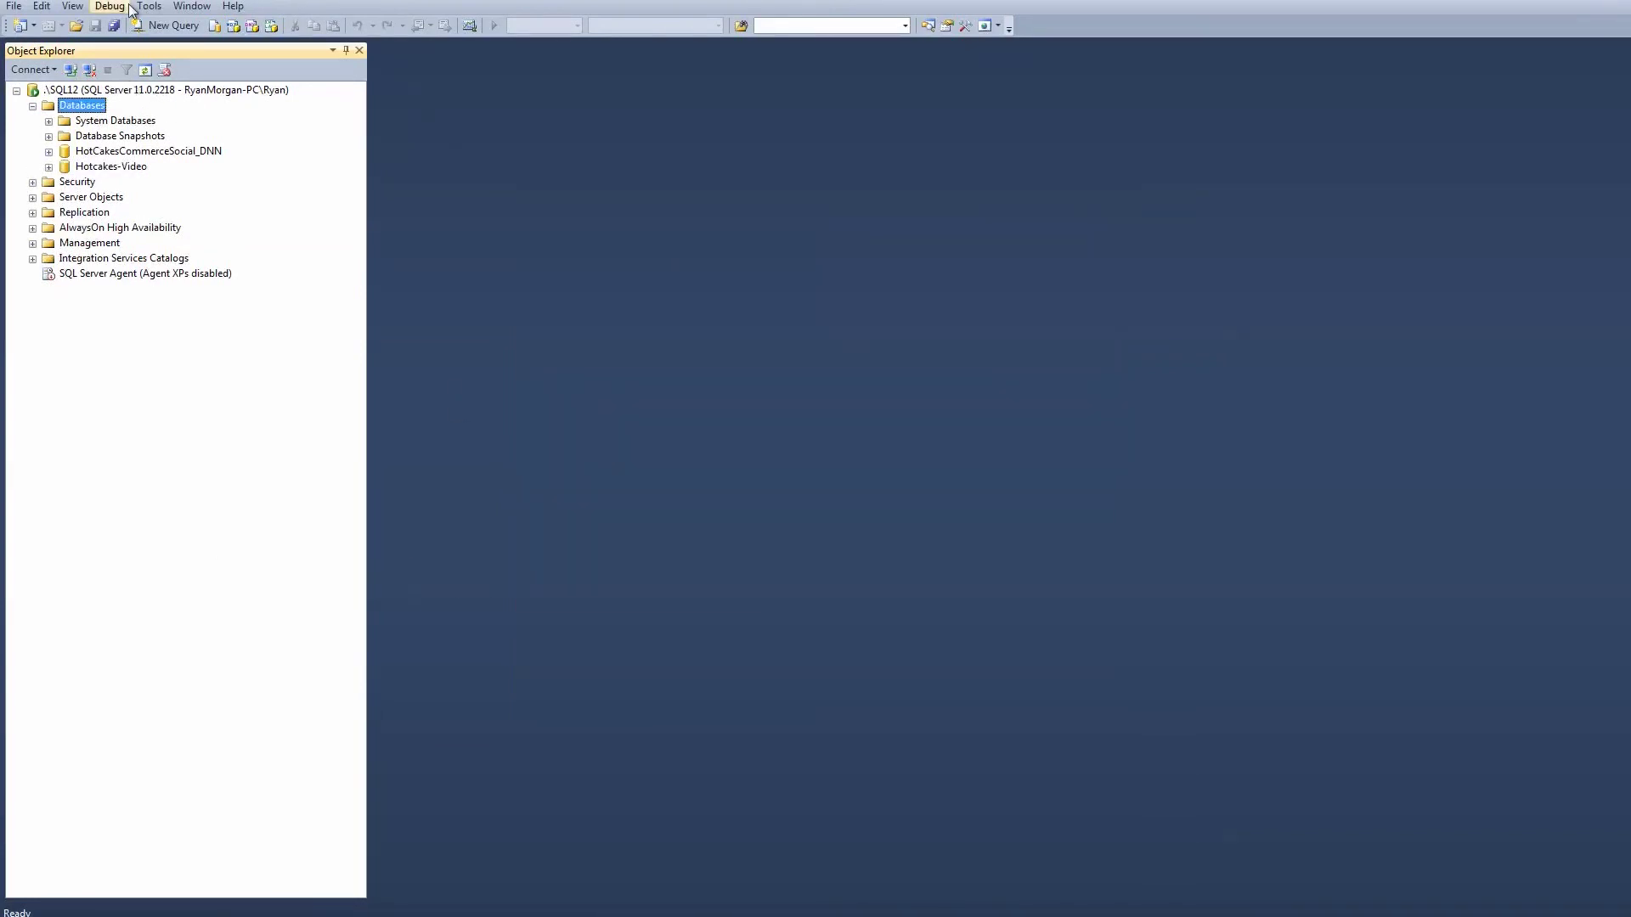
Fill in a hotcakes-video login using SQL Server authentication, a confirmed password, and policy enforcement off.
double_click(63, 183)
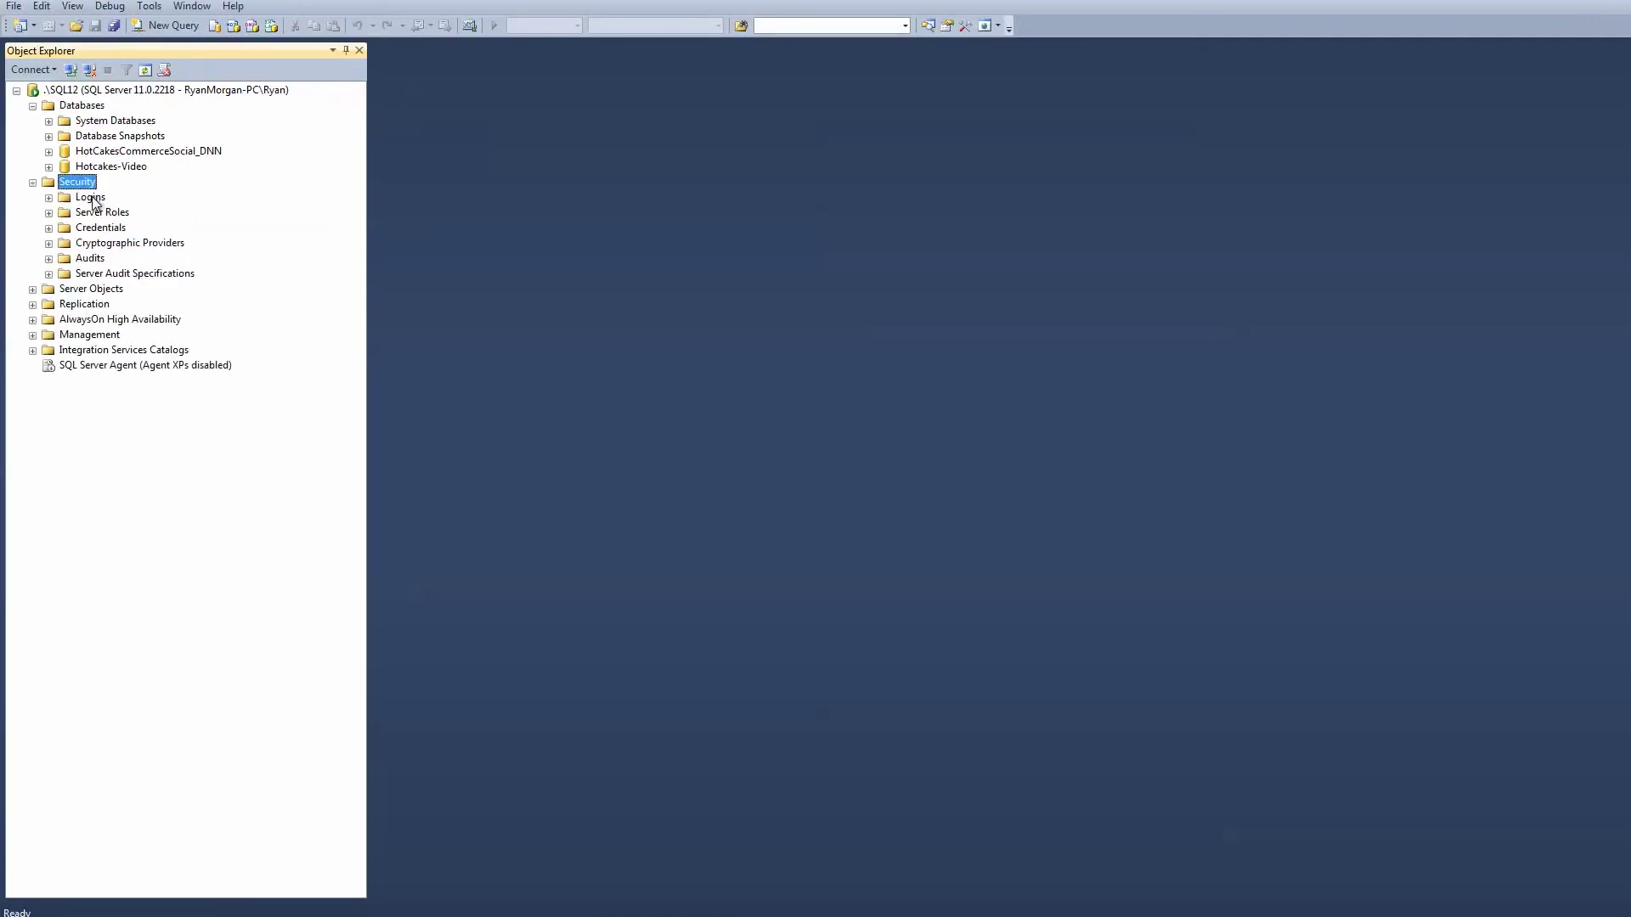
double_click(91, 198)
right_click(95, 198)
left_click(125, 212)
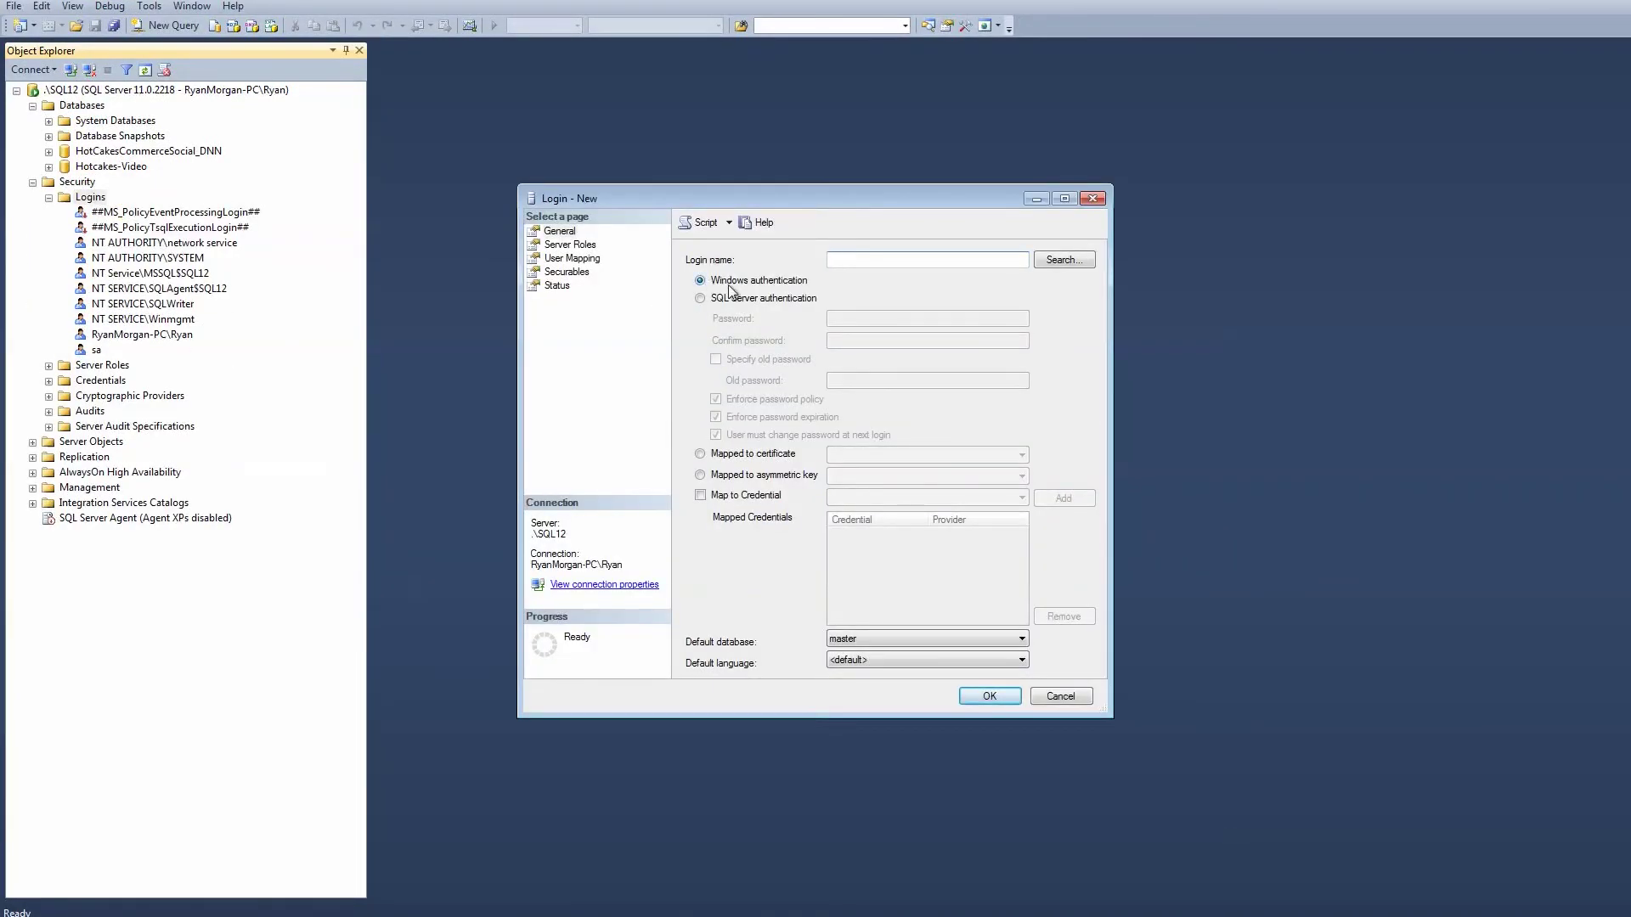
left_click(735, 298)
left_click(863, 258)
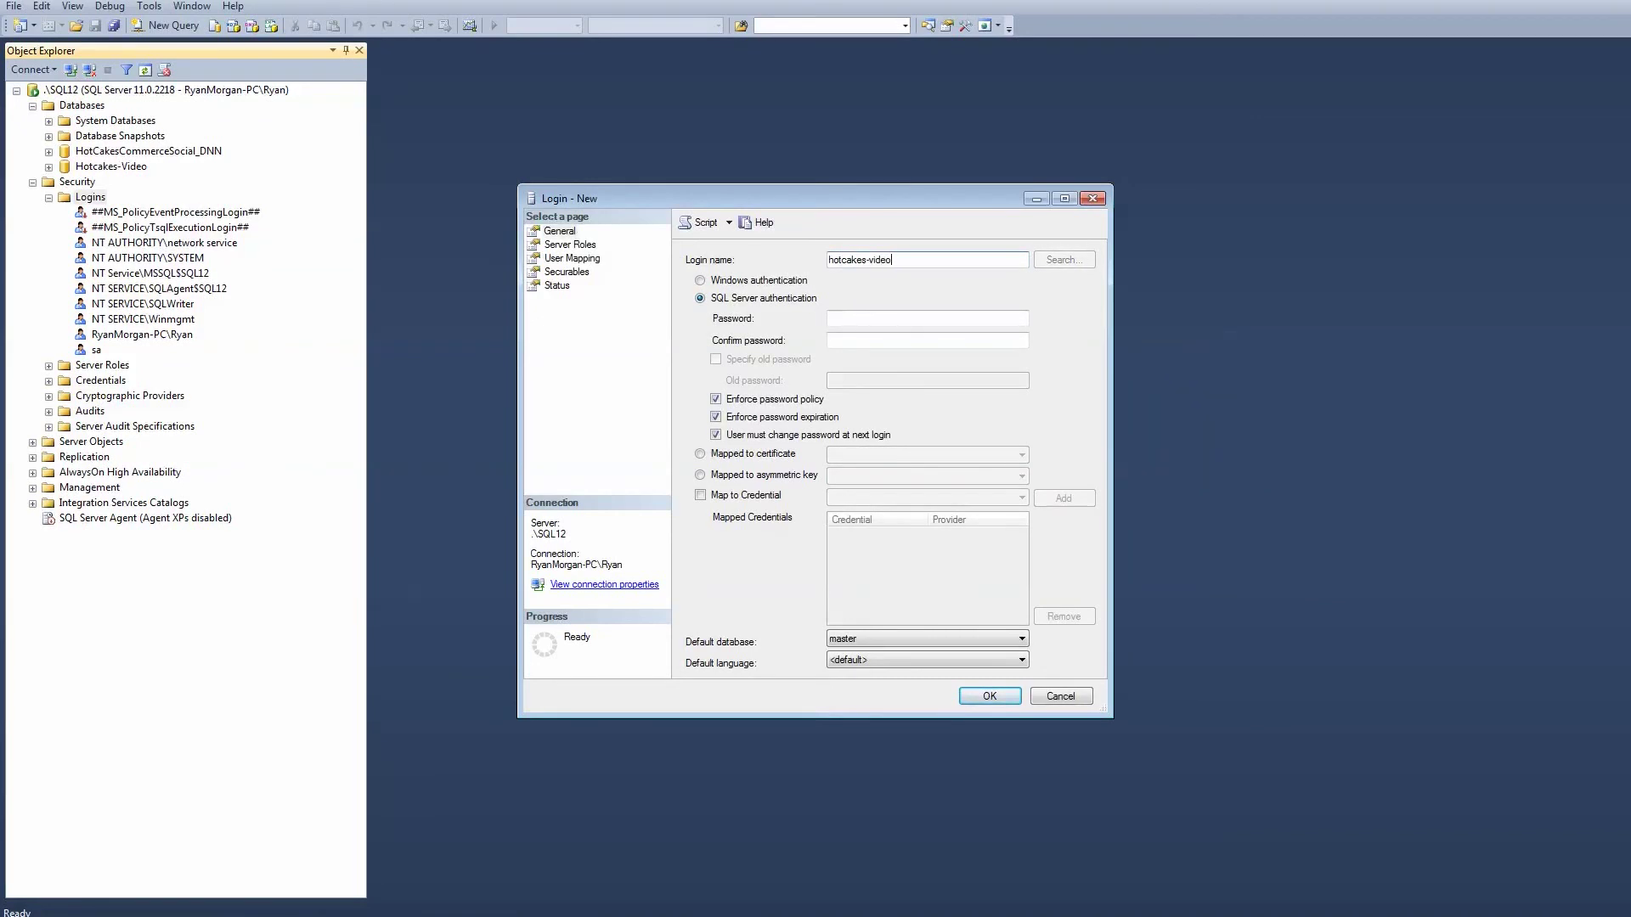
key("ctrl+a")
key("ctrl+c")
key("Tab")
key("Tab")
key("ctrl+v")
key("Tab")
key("ctrl+v")
left_click(788, 400)
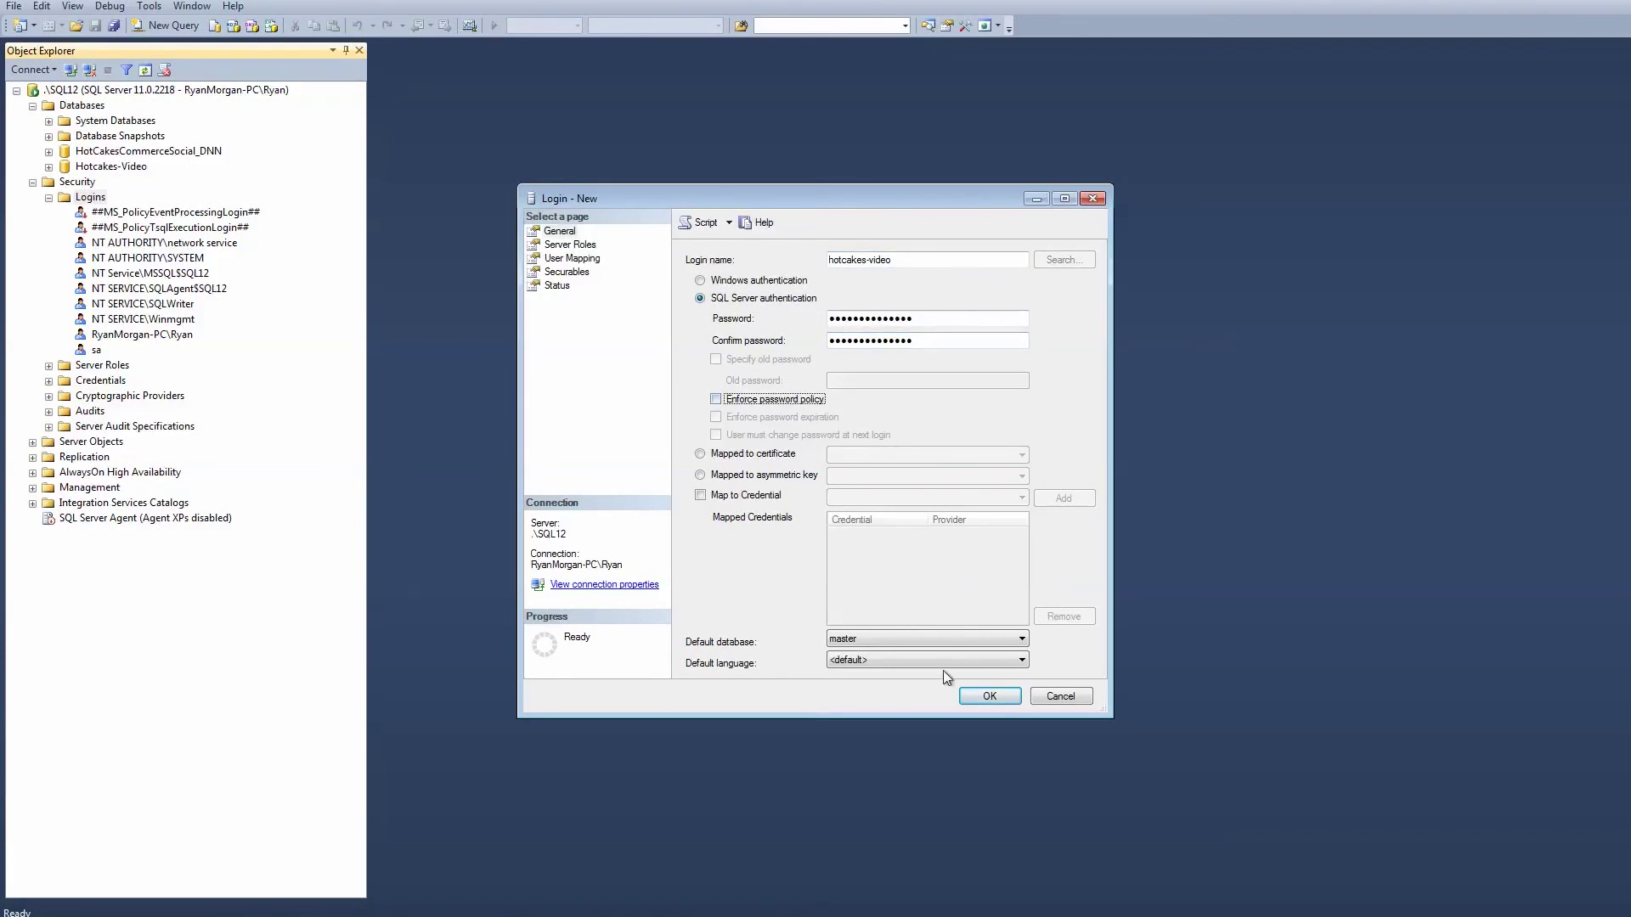
Save the login, then add a hotcakes-video user mapped to the hotcakes-video login in Hotcakes-Video.
left_click(990, 696)
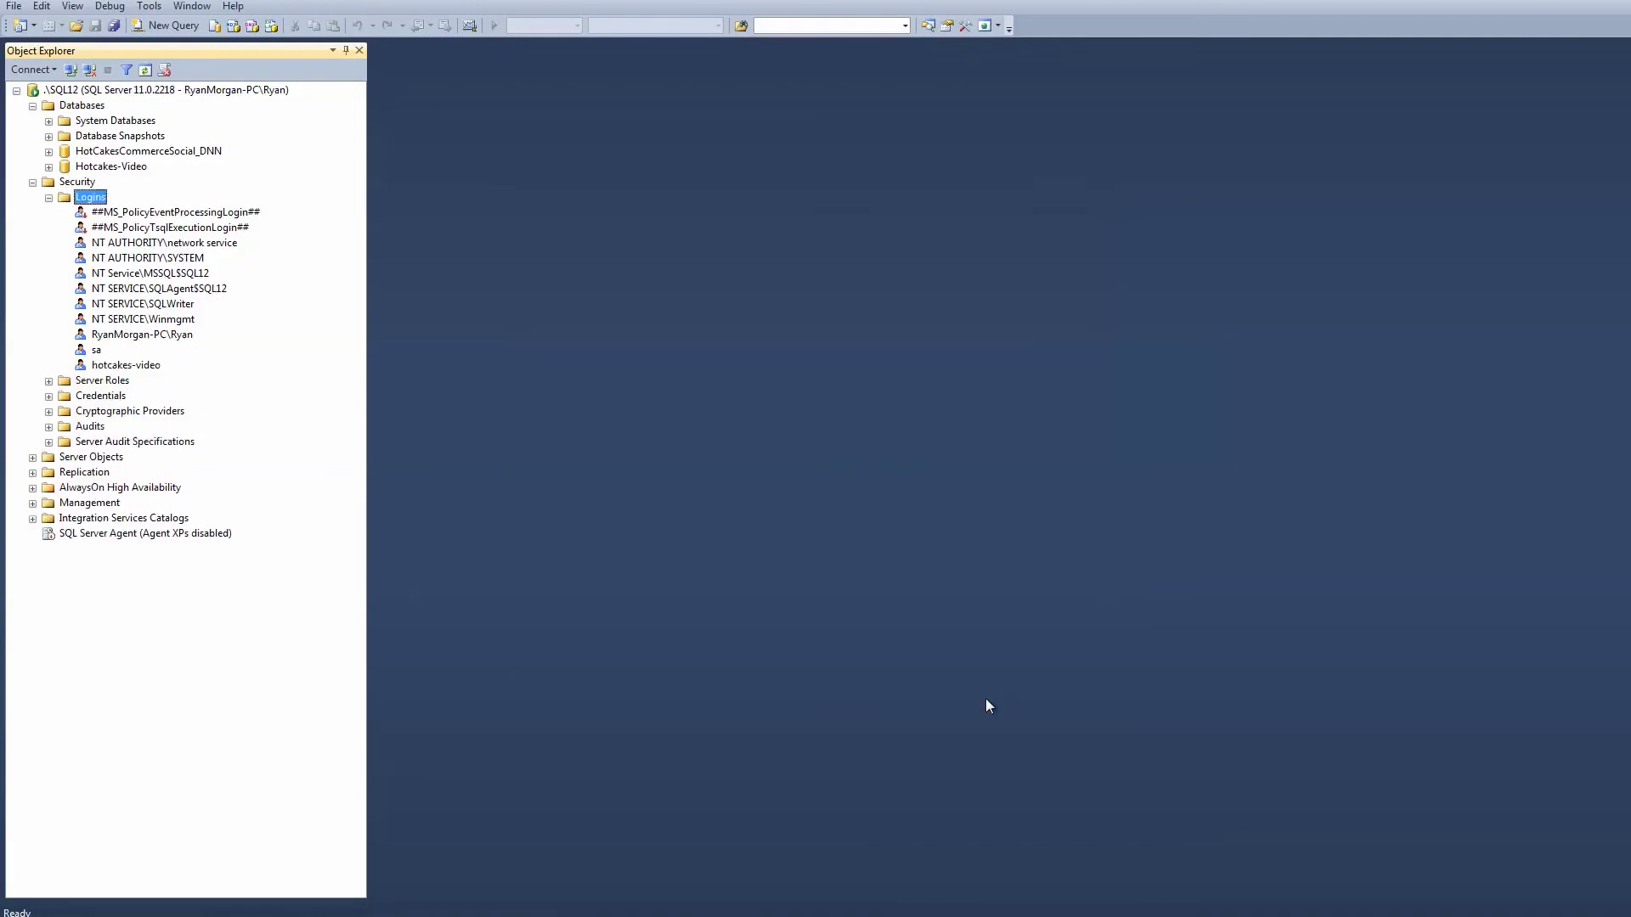
double_click(104, 168)
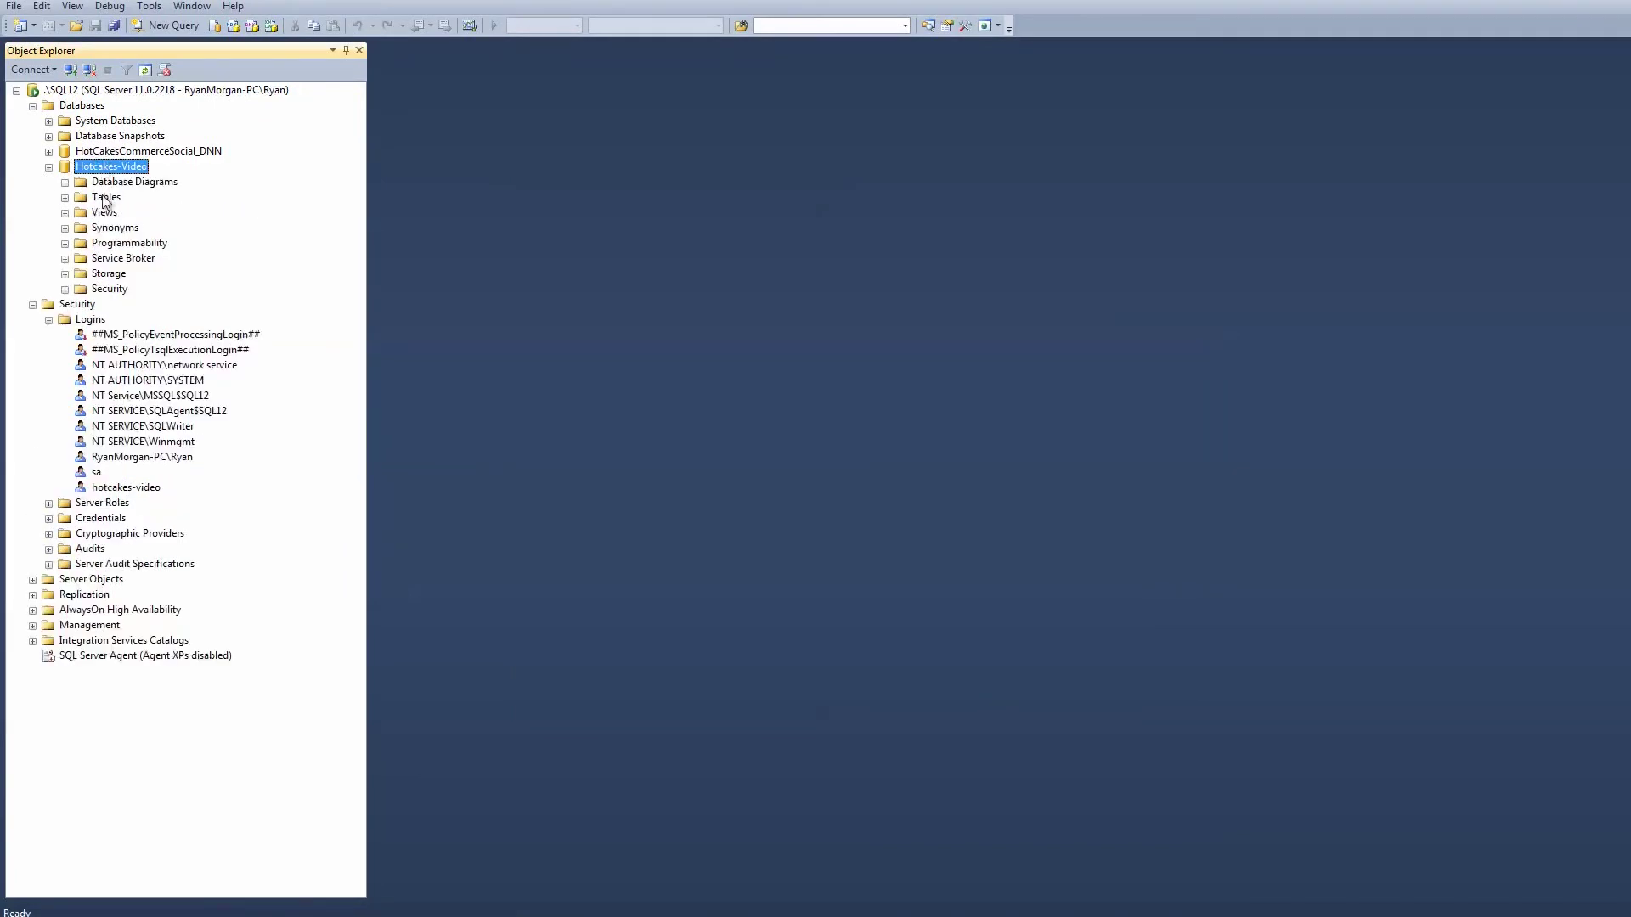
double_click(107, 291)
double_click(118, 306)
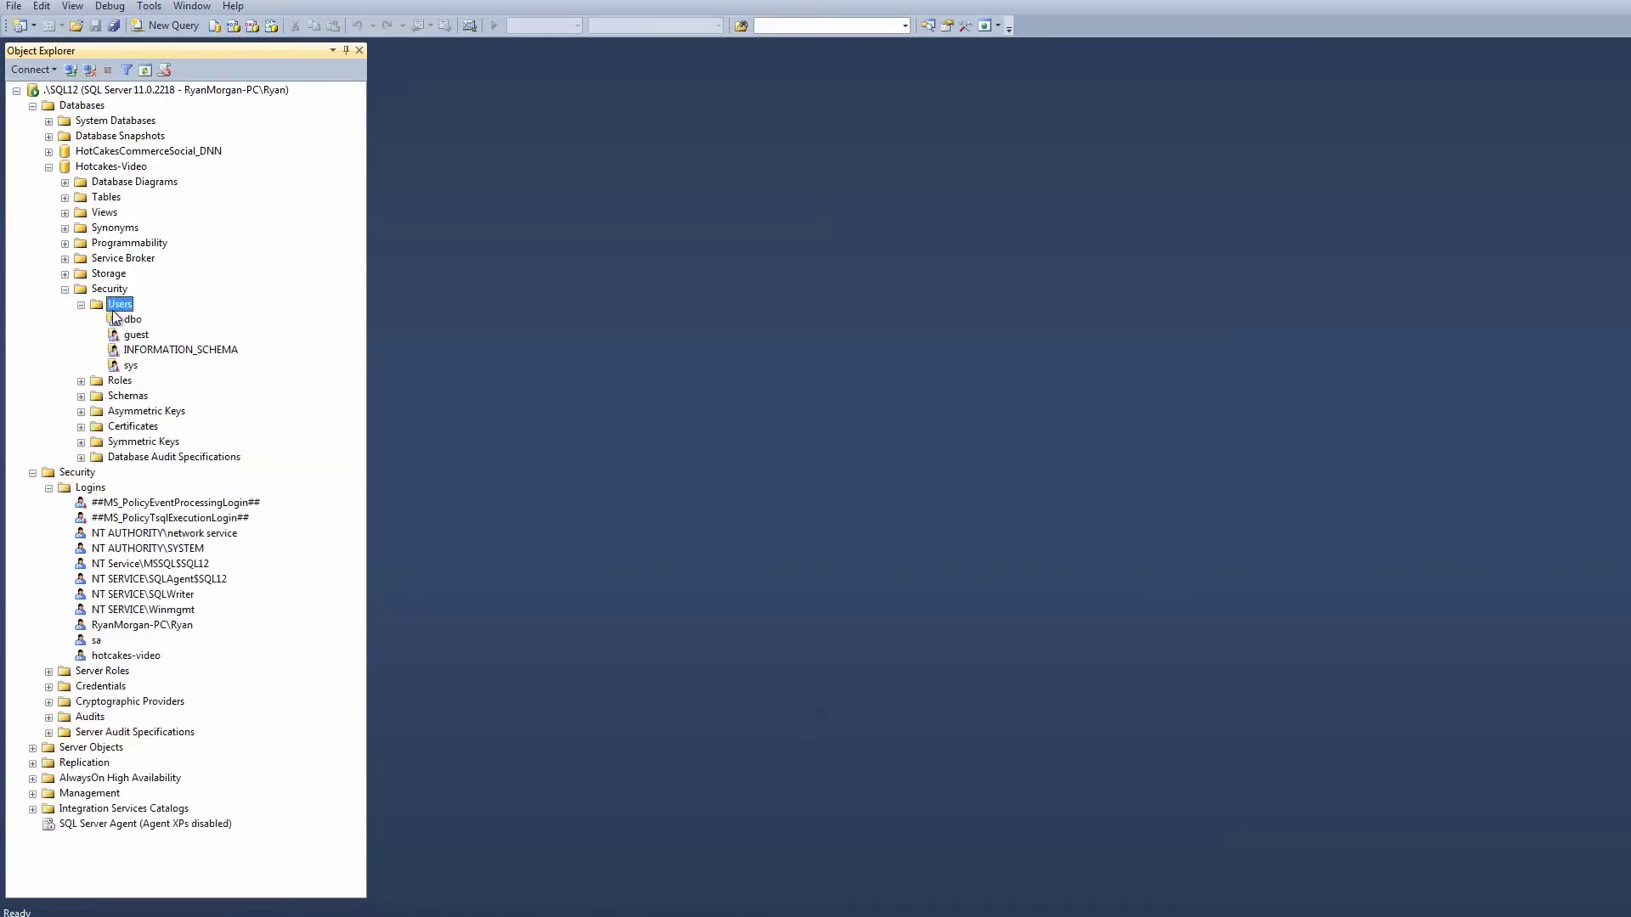
right_click(129, 309)
left_click(162, 316)
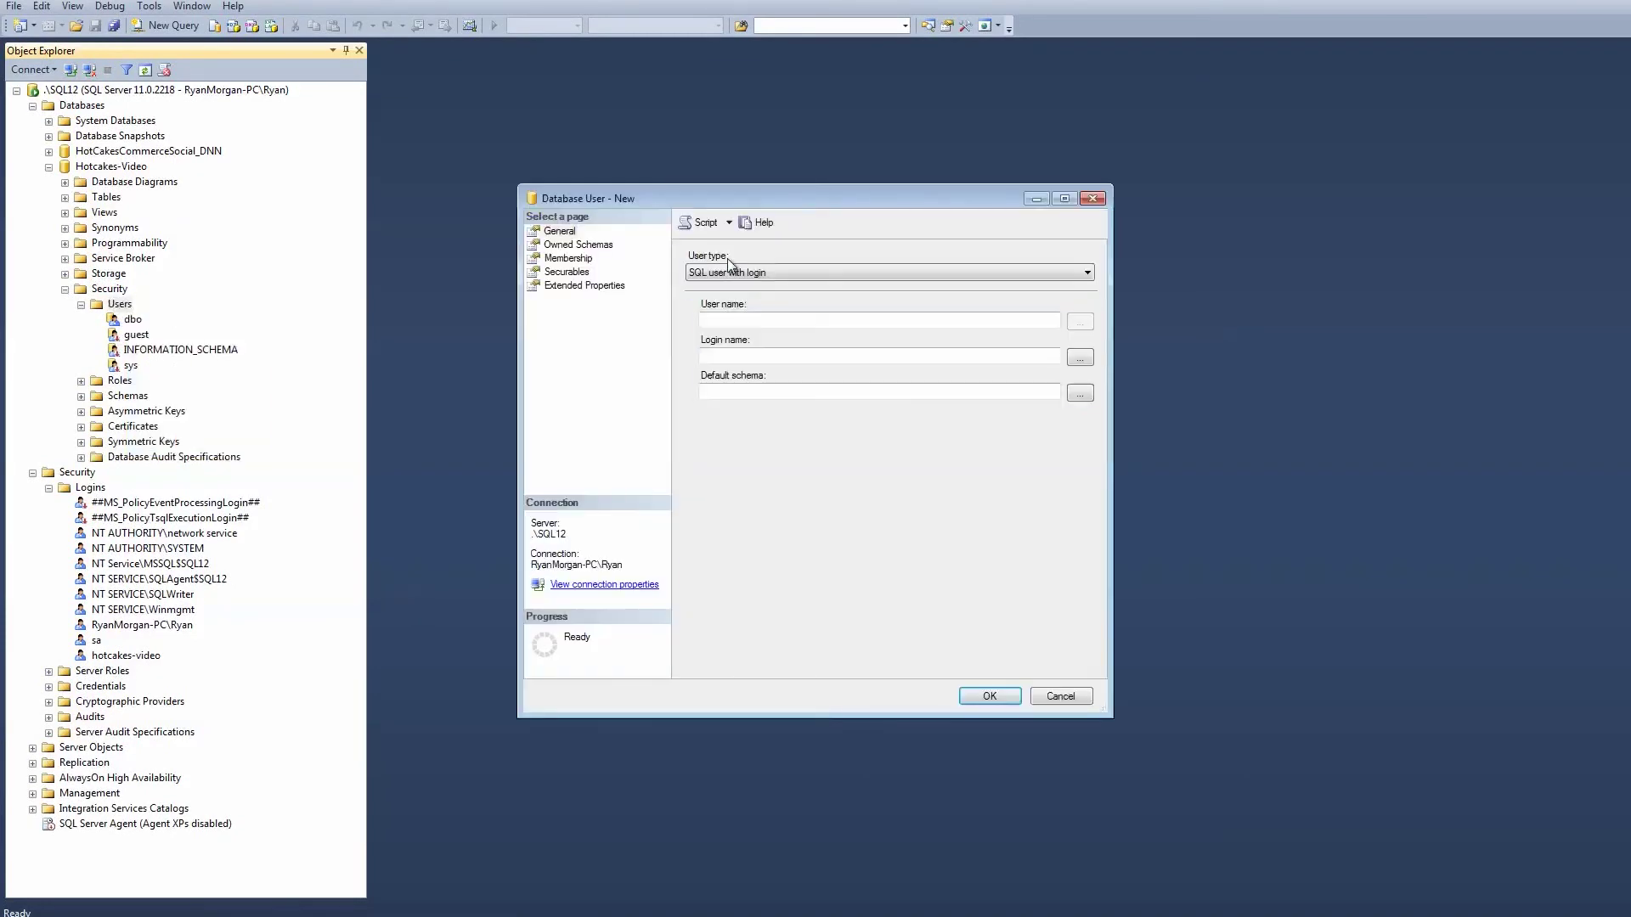
left_click(754, 324)
key("ctrl+v")
left_click(753, 355)
key("ctrl+v")
left_click(982, 698)
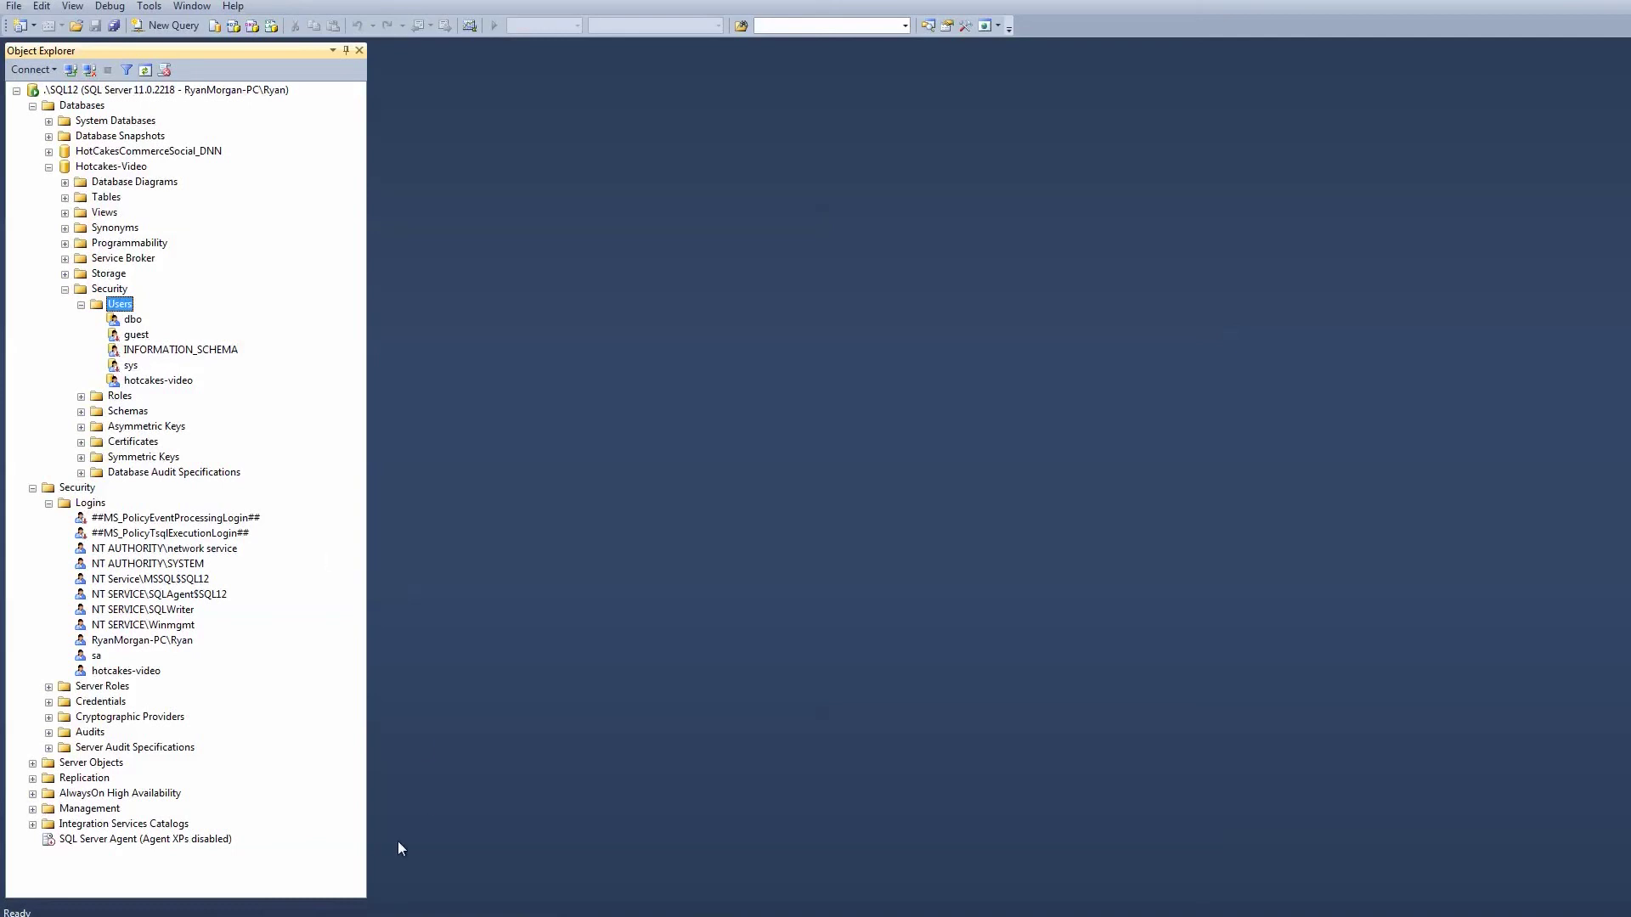
Review the extracted files in the Hotcakes-Video folder window.
key("alt+Tab")
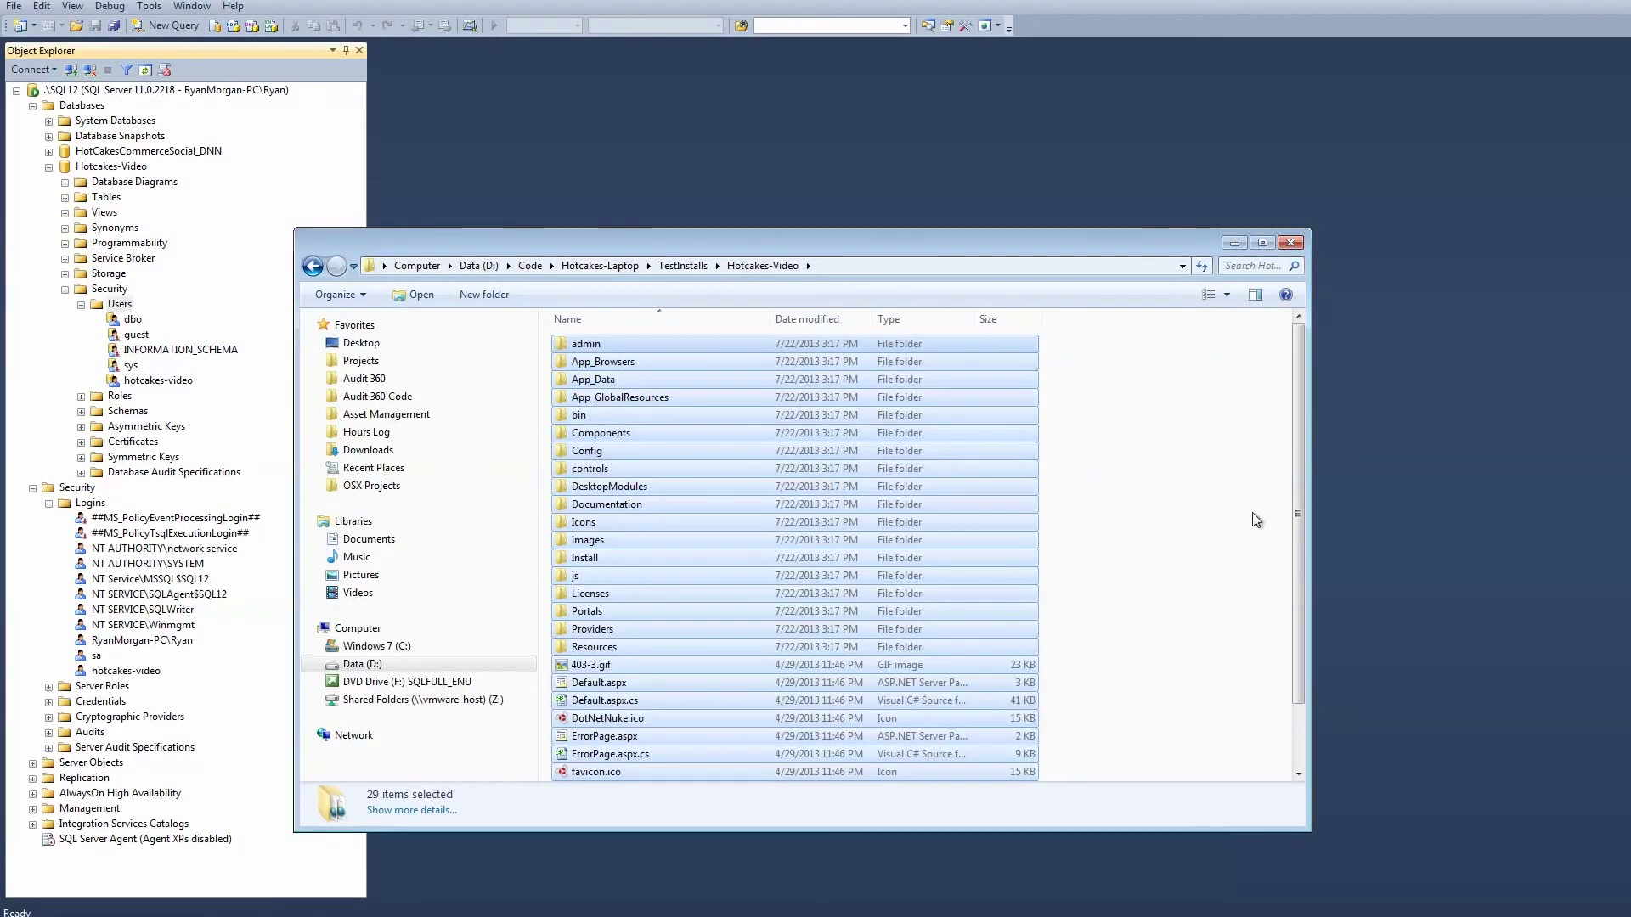
left_click(1251, 512)
scroll(1251, 512, "down", 2)
scroll(1256, 520, "up", 2)
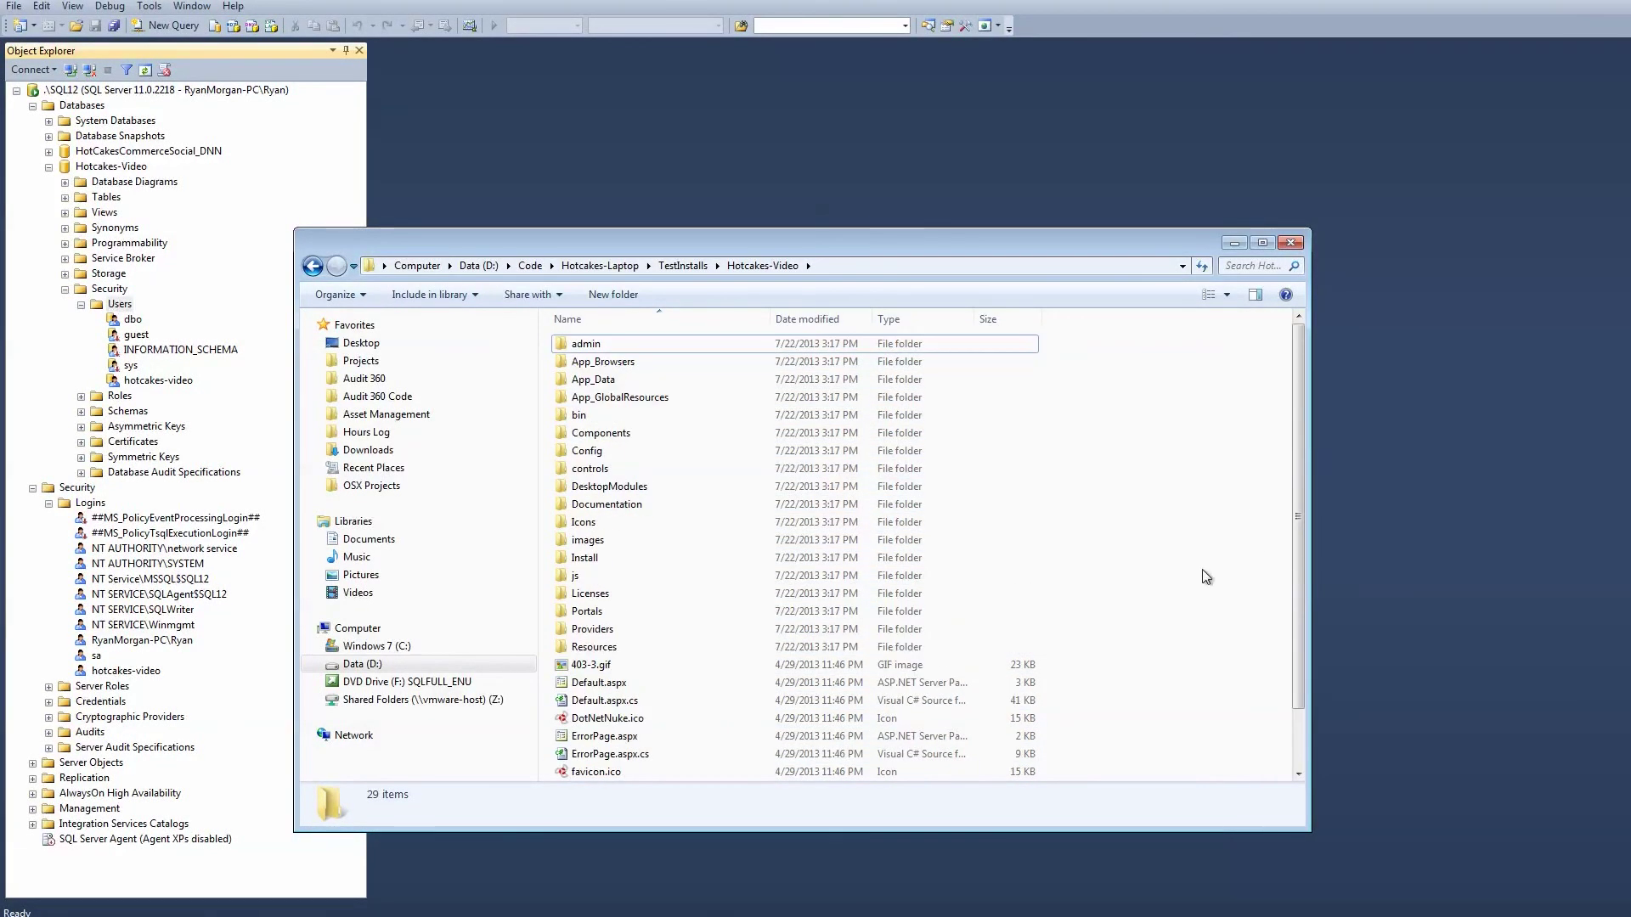
key("super")
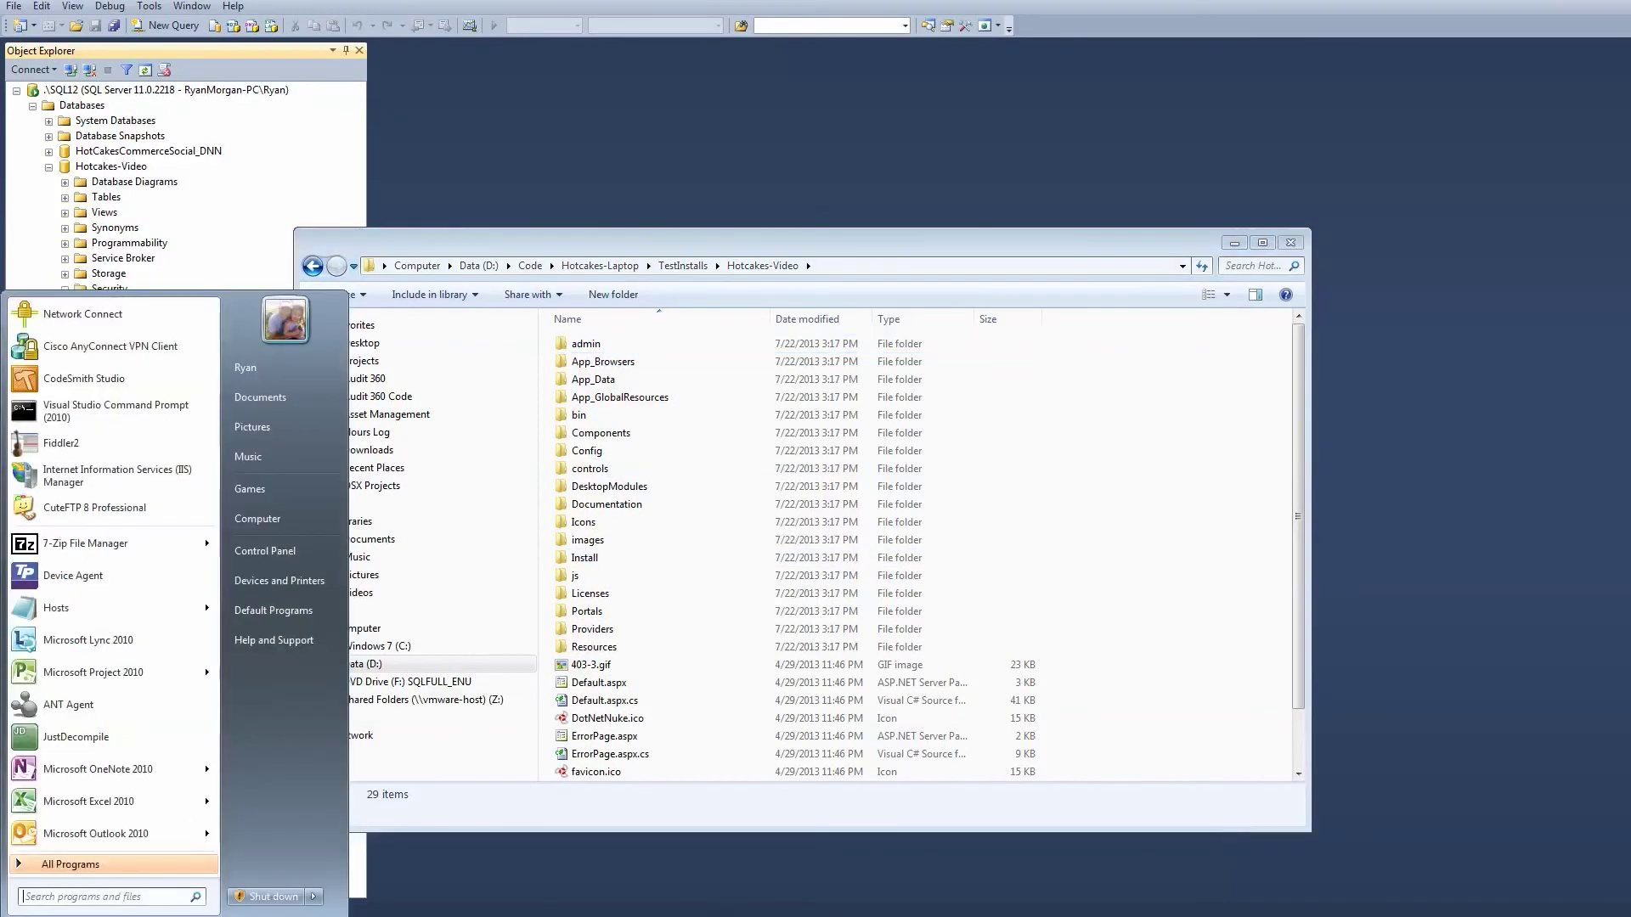
Launch IIS Manager and start a new web site named localhost.hotcakes-video.
left_click(99, 477)
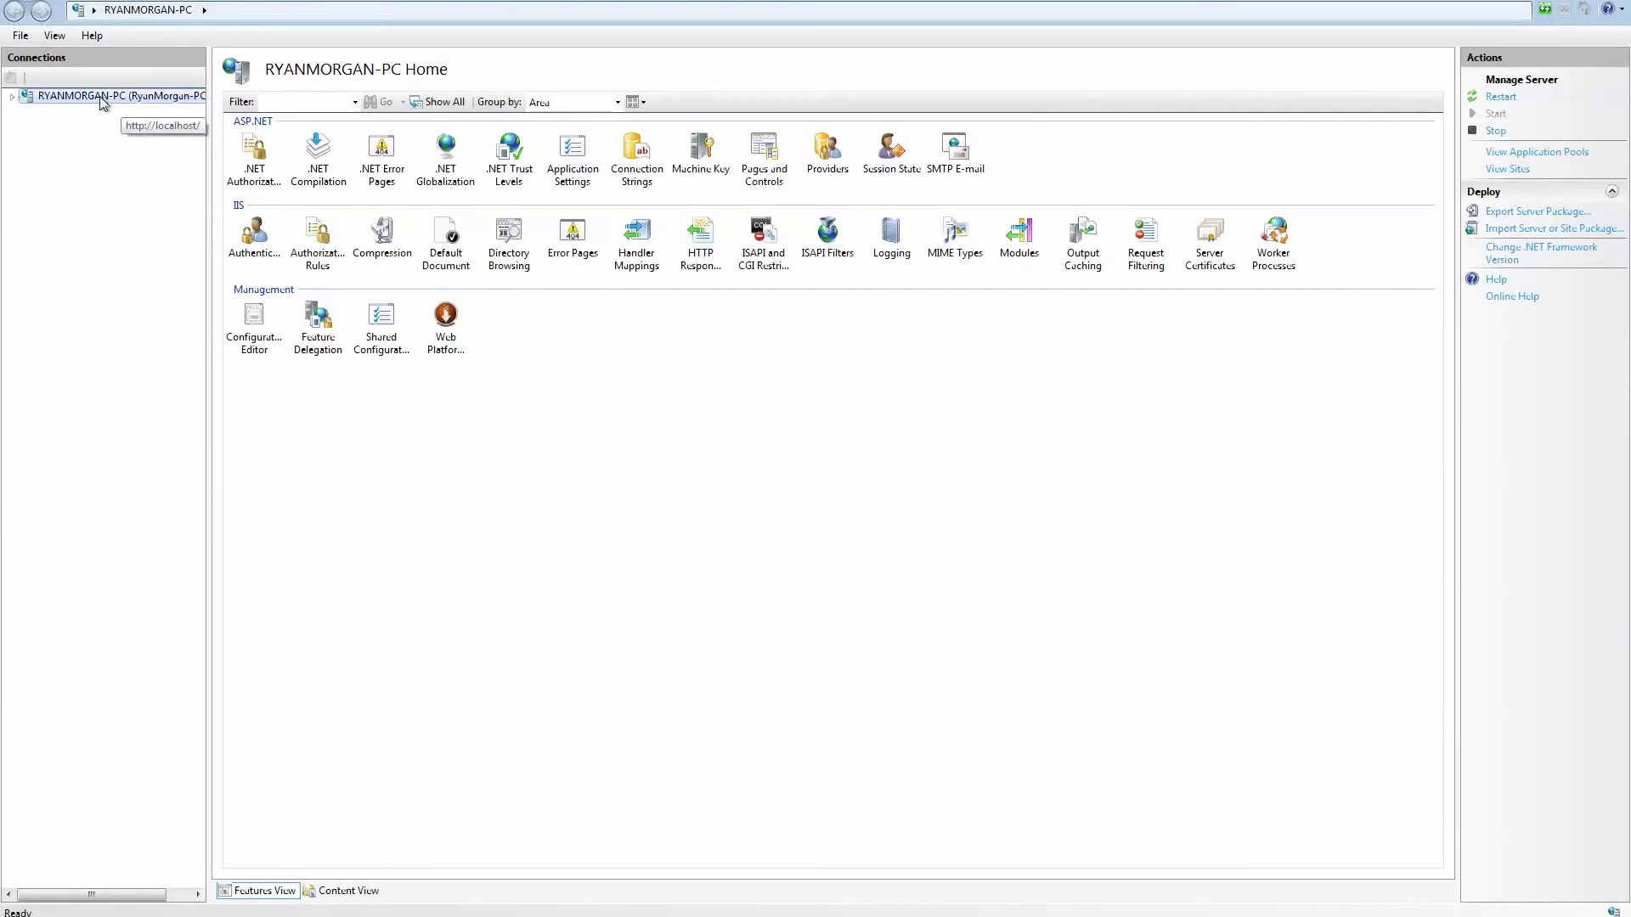
right_click(102, 97)
left_click(143, 130)
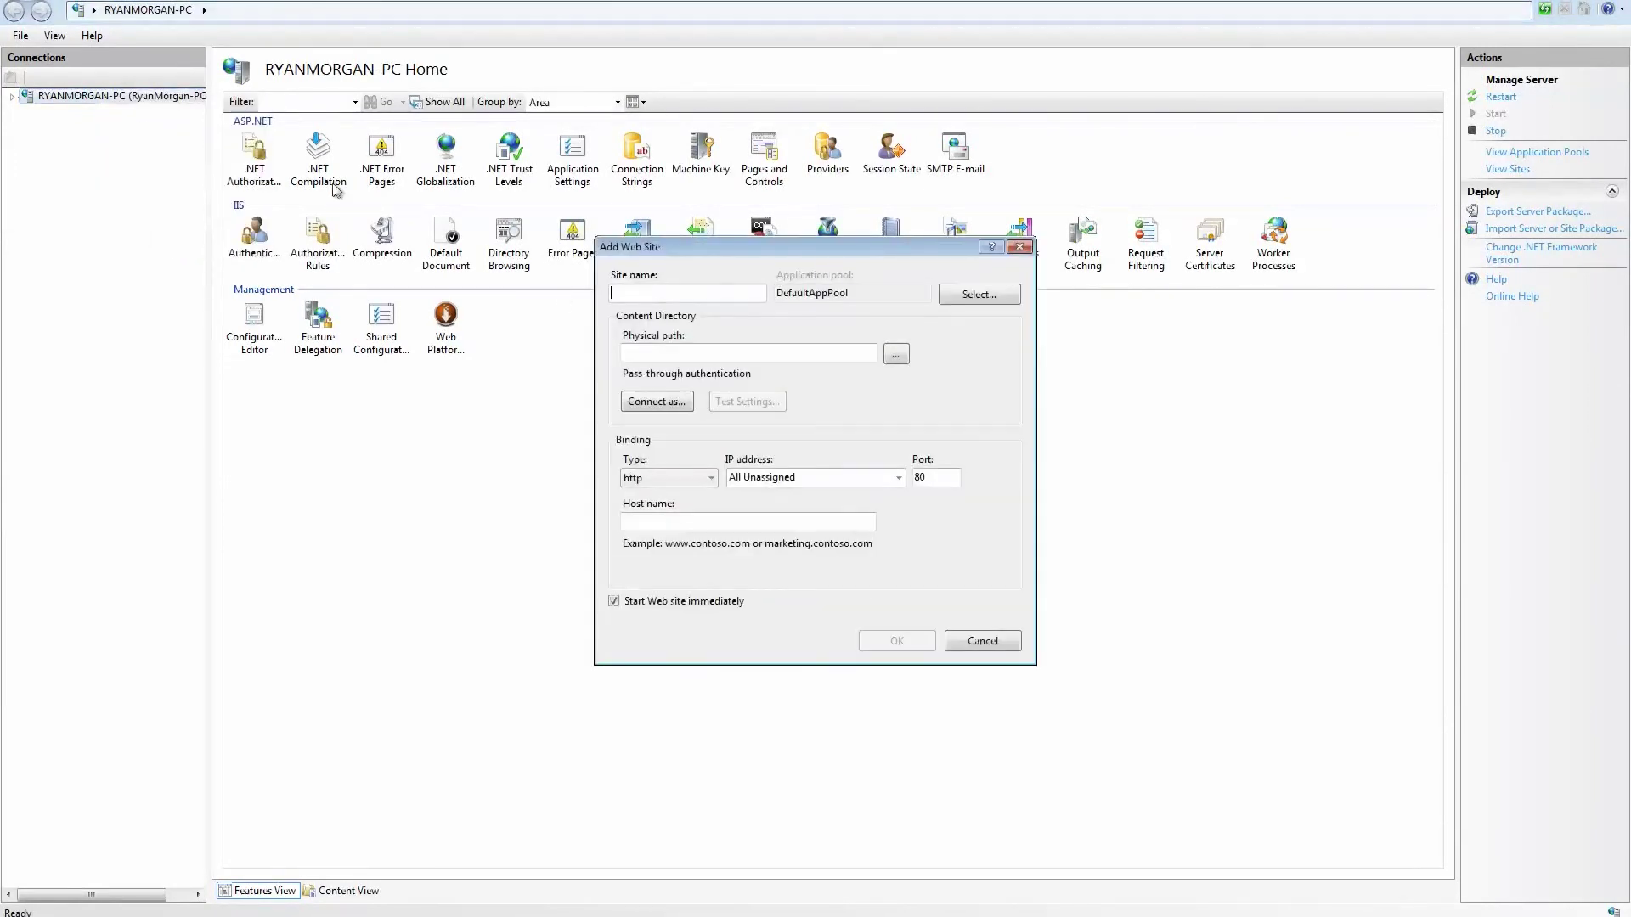
type("localhost.hotcakes-video")
Point the site at d:\Code\Hotcakes-Laptop\TestInstalls\Hotcakes-Video with host name localhost.hotcakes-video and create it.
left_click(722, 355)
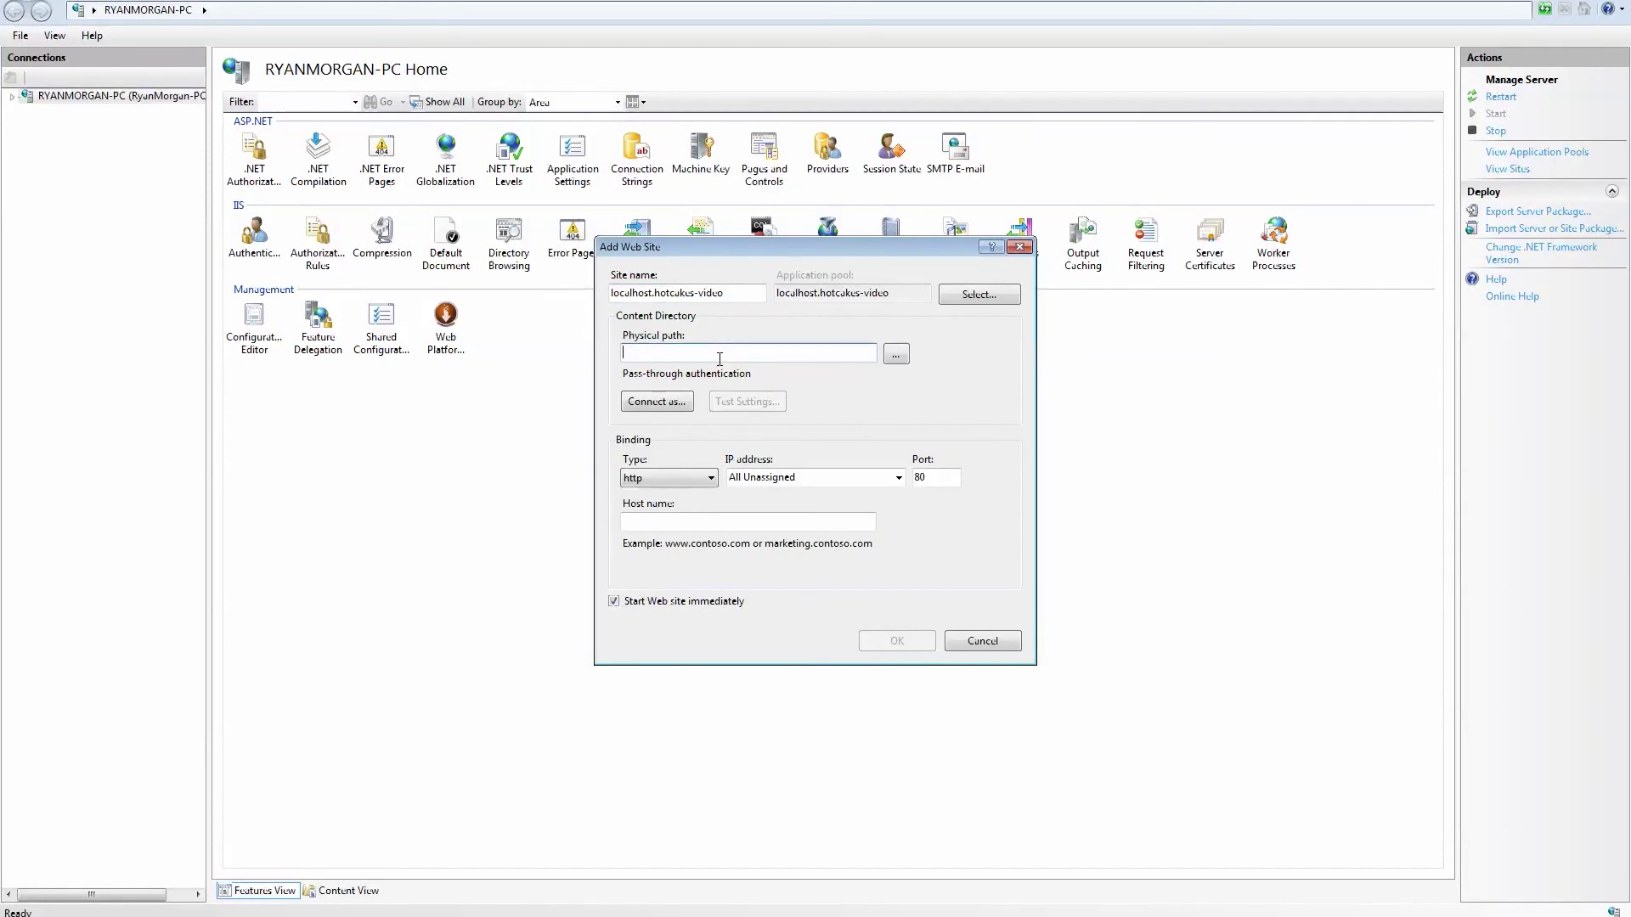
type("d:\\")
key("Down")
key("Down")
key("Down")
type("\\h")
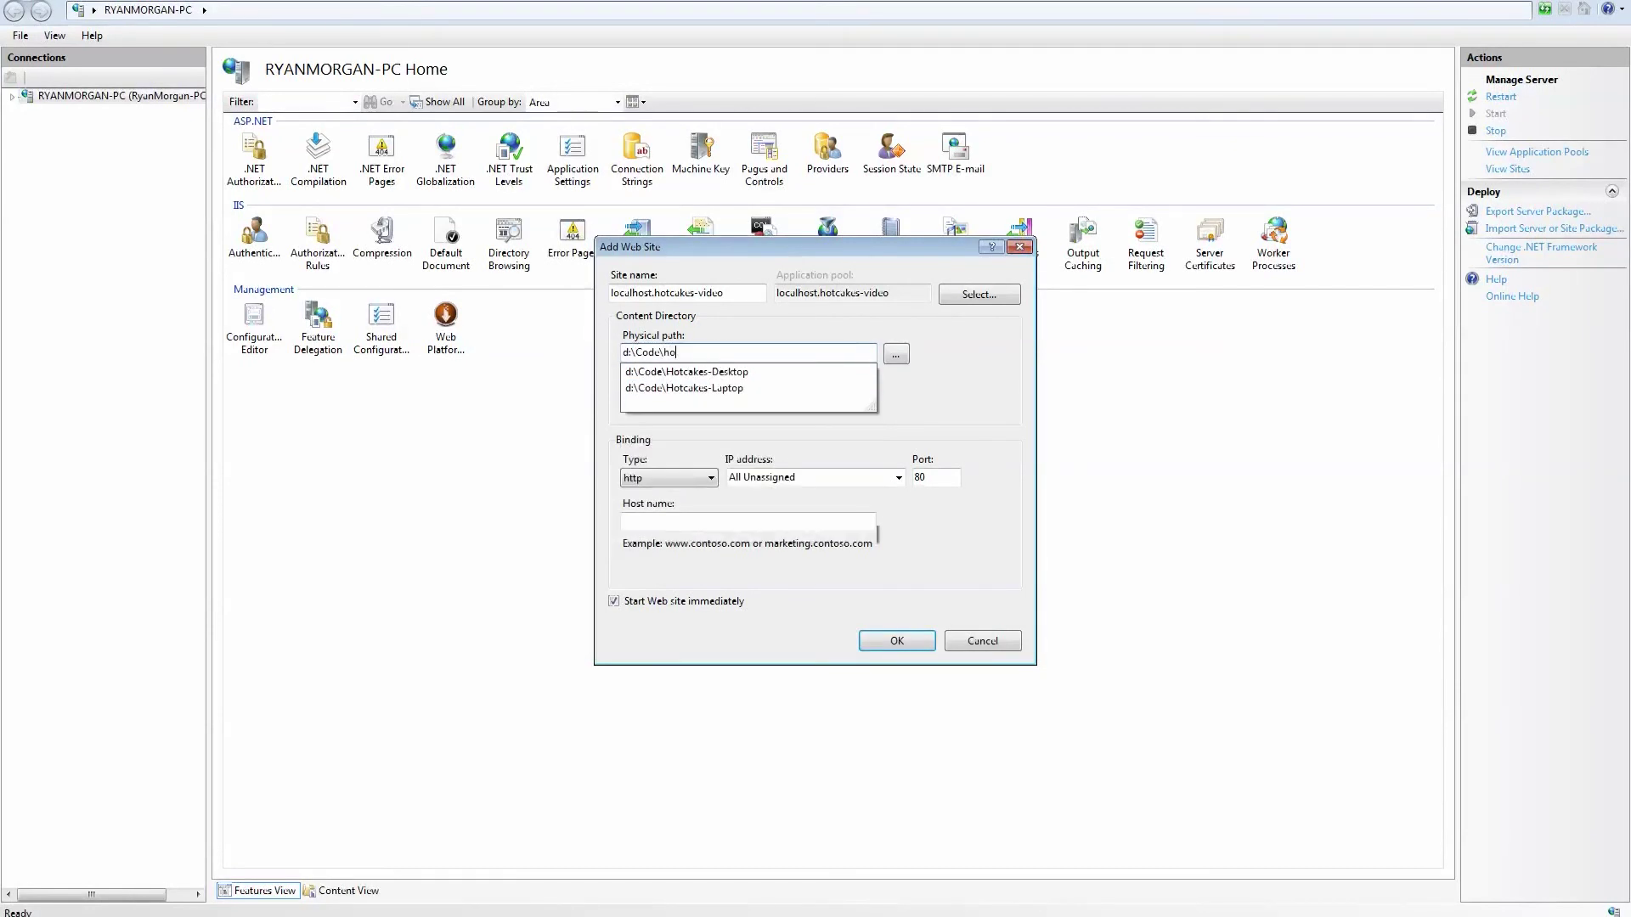
key("Down")
key("Down")
type("\\Ho")
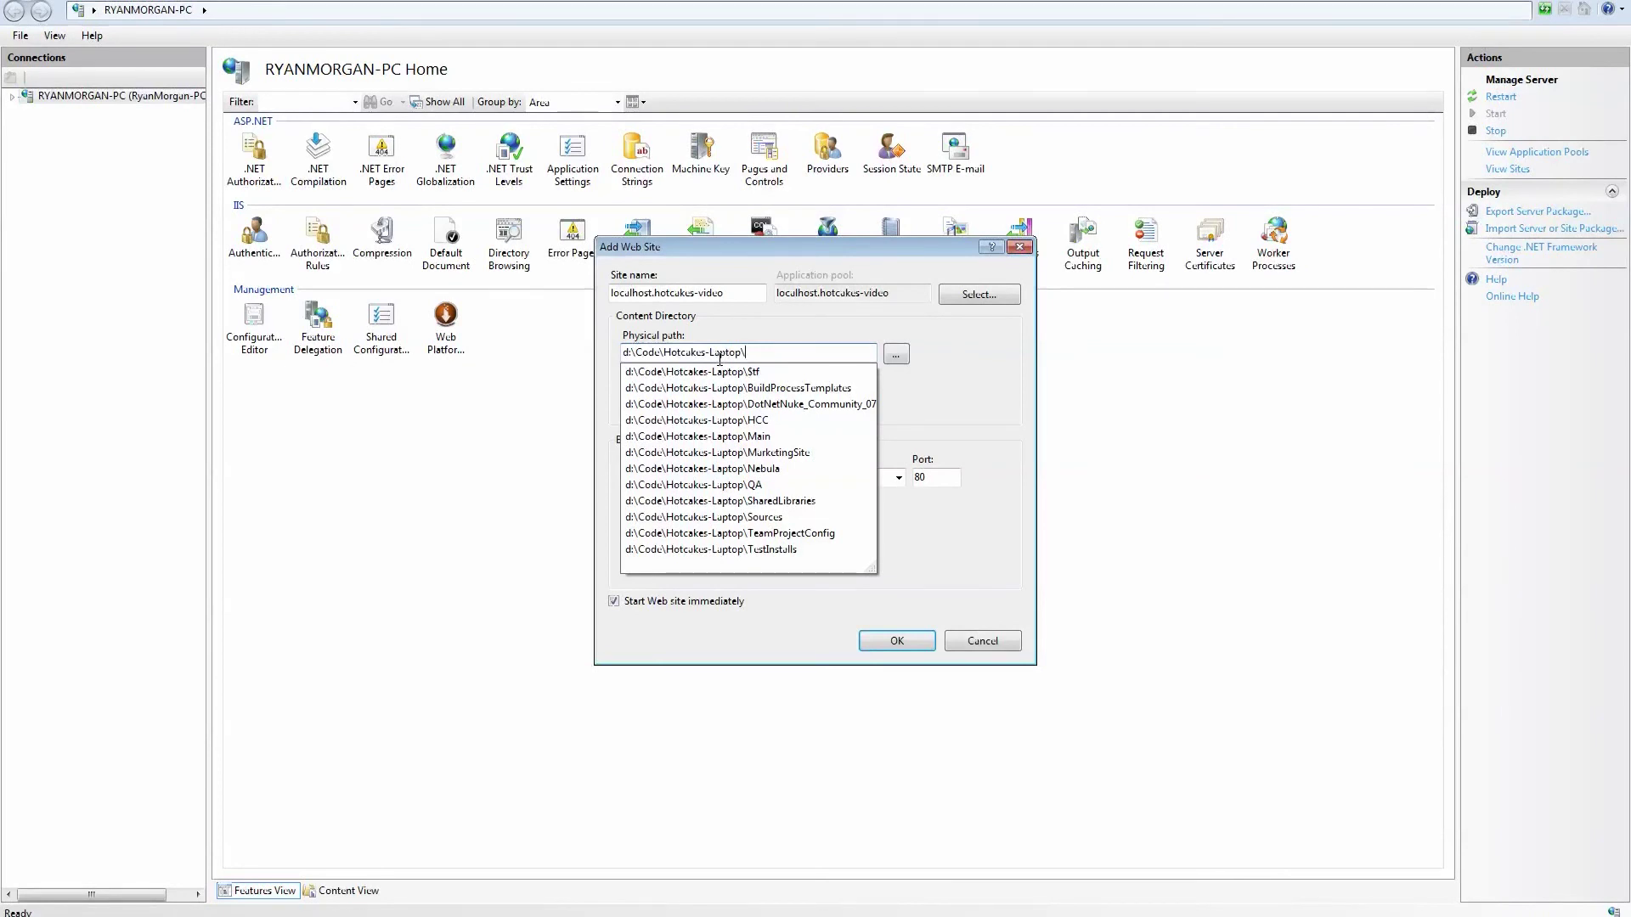
type("t")
key("Down")
key("Down")
type("\\hot")
key("Down")
key("Tab")
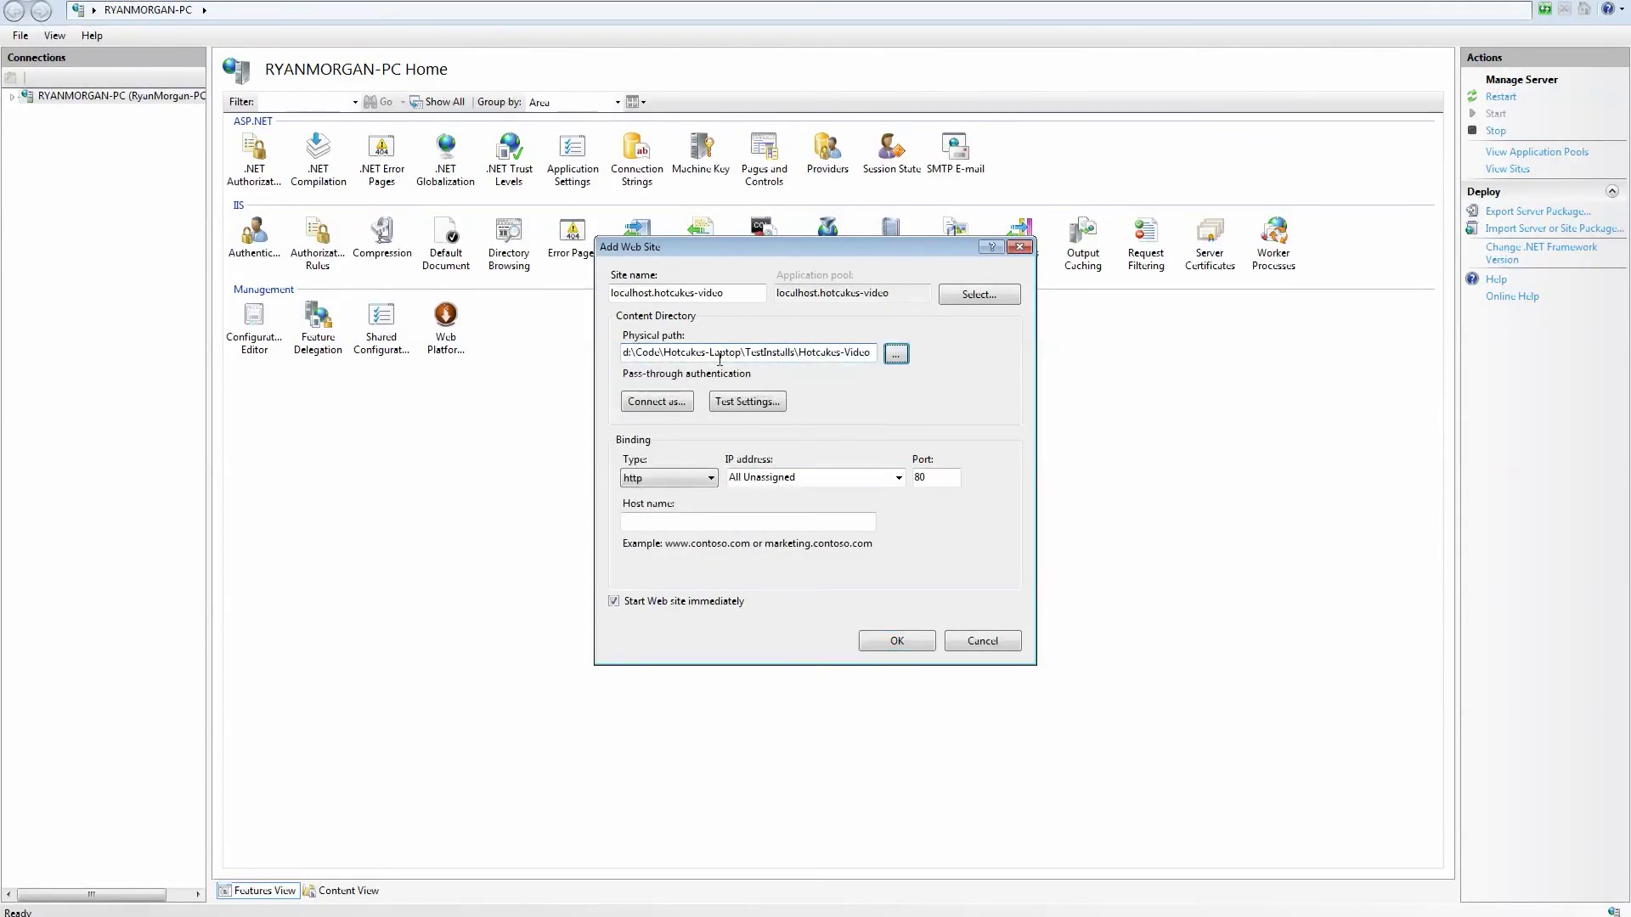
left_click(715, 520)
type("localhost.hotcakes-video")
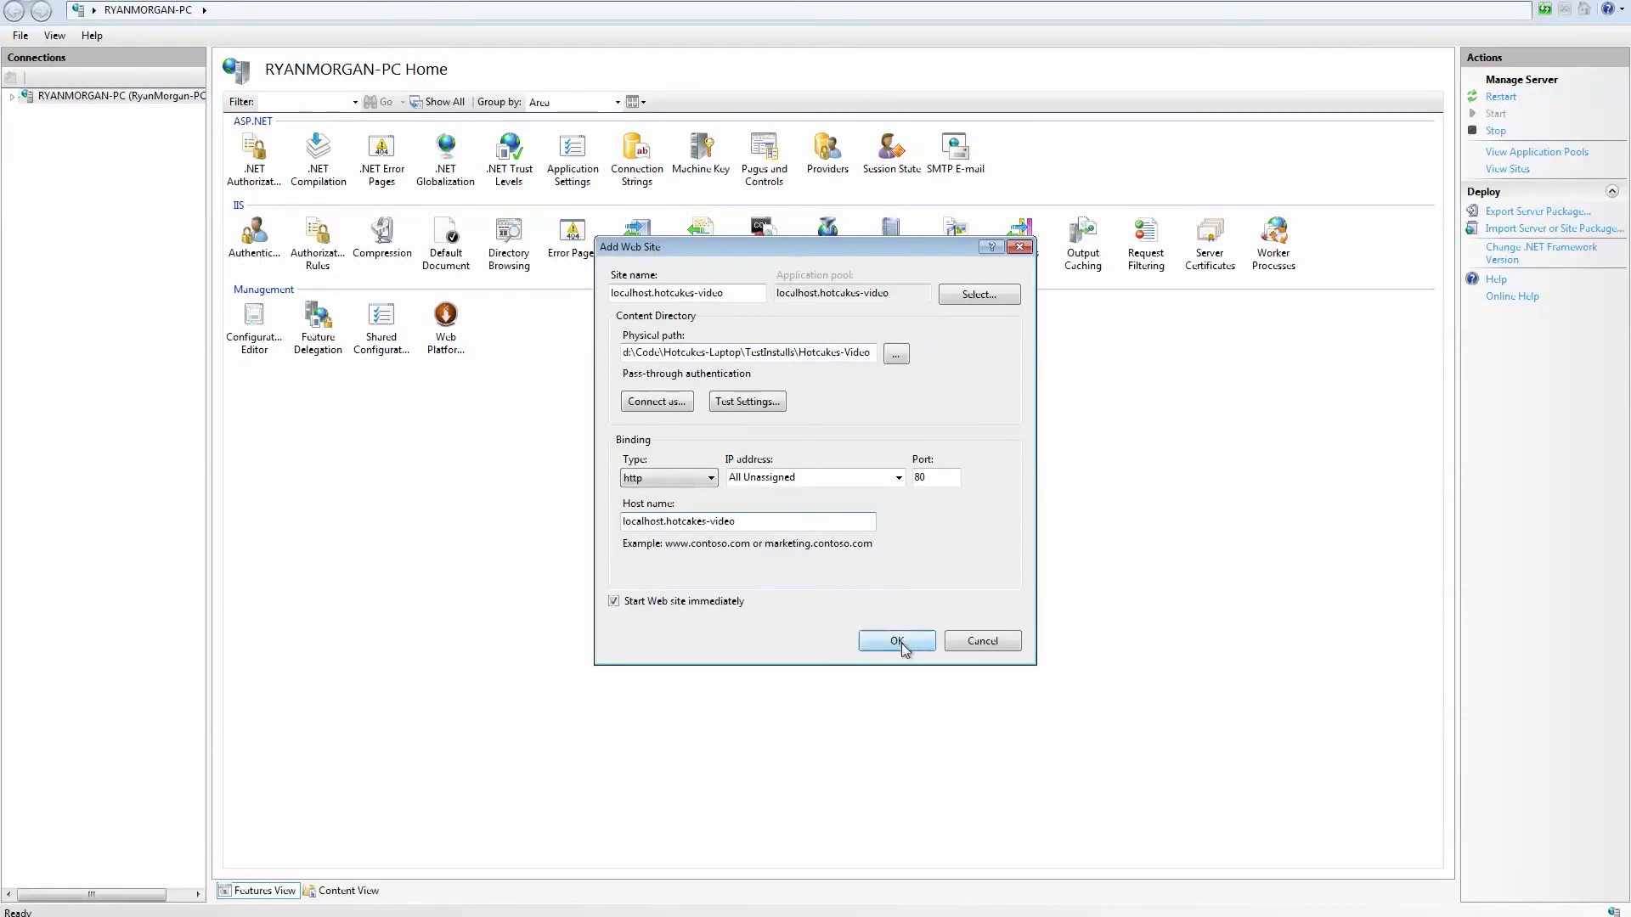
left_click(893, 641)
left_click(12, 96)
Open Advanced Settings for the localhost.hotcakes-video application pool.
left_click(94, 112)
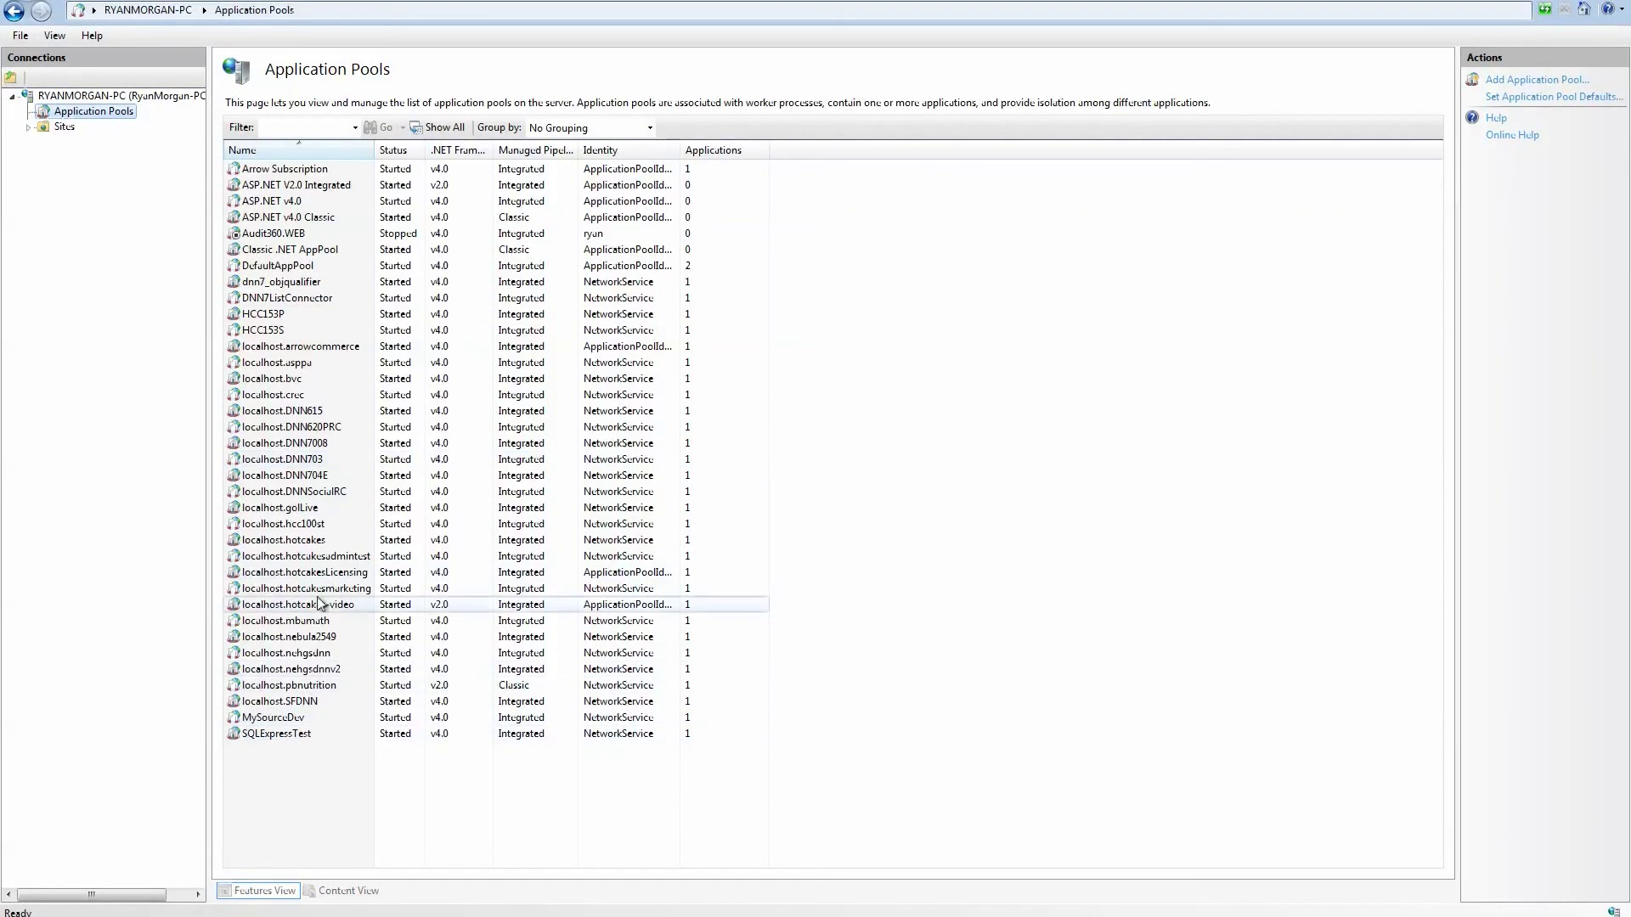
double_click(333, 606)
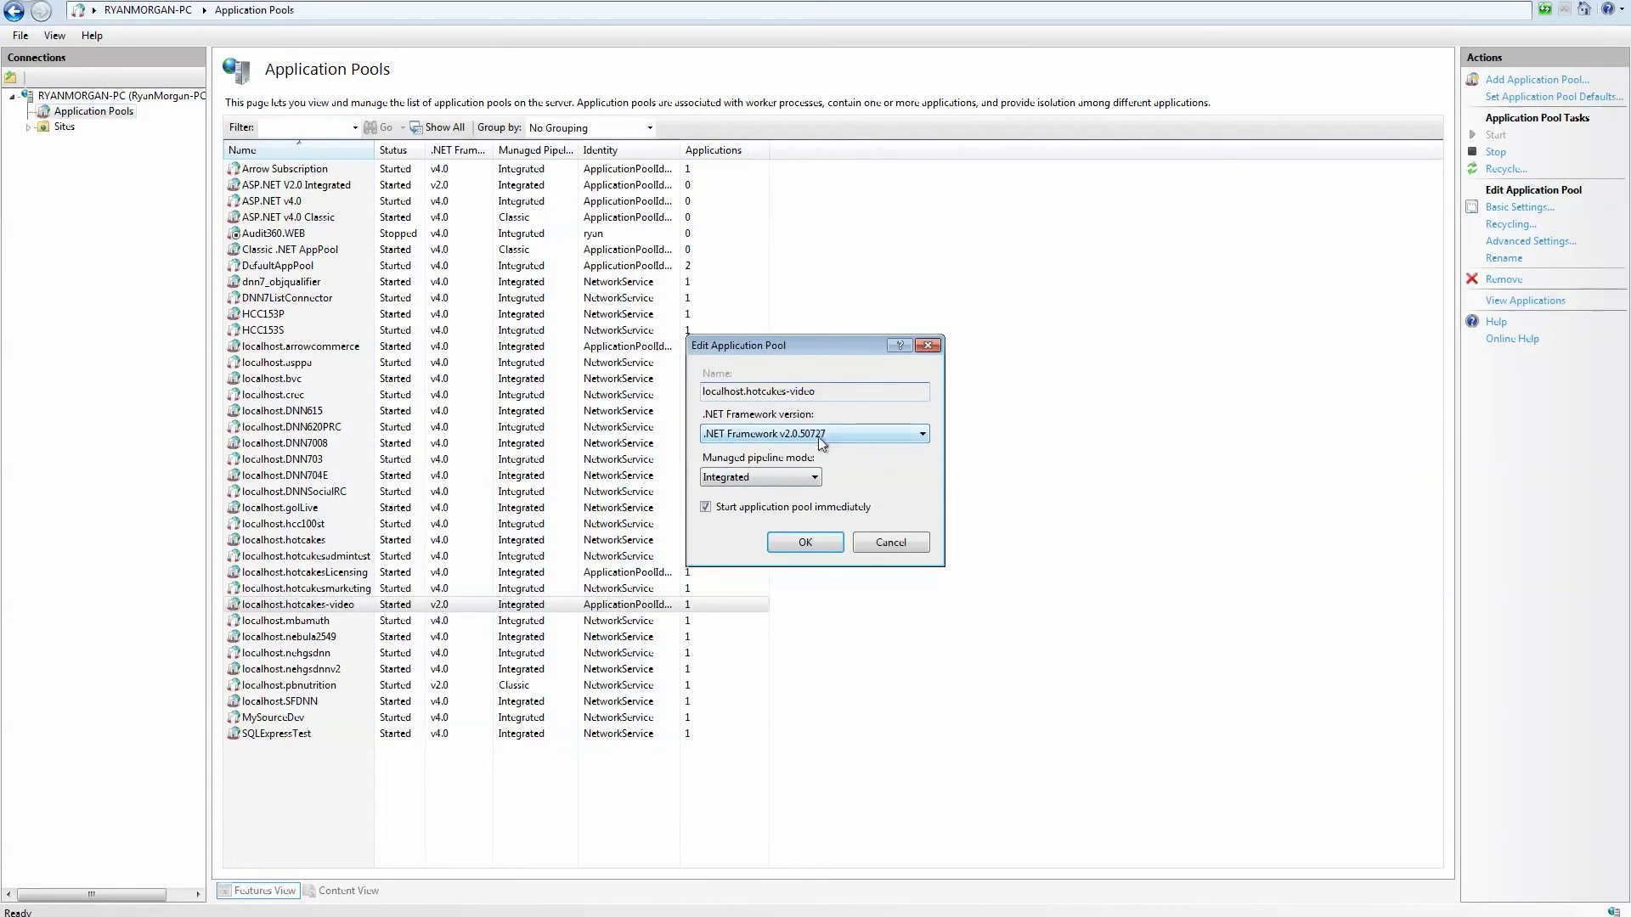
left_click(890, 541)
left_click(478, 605)
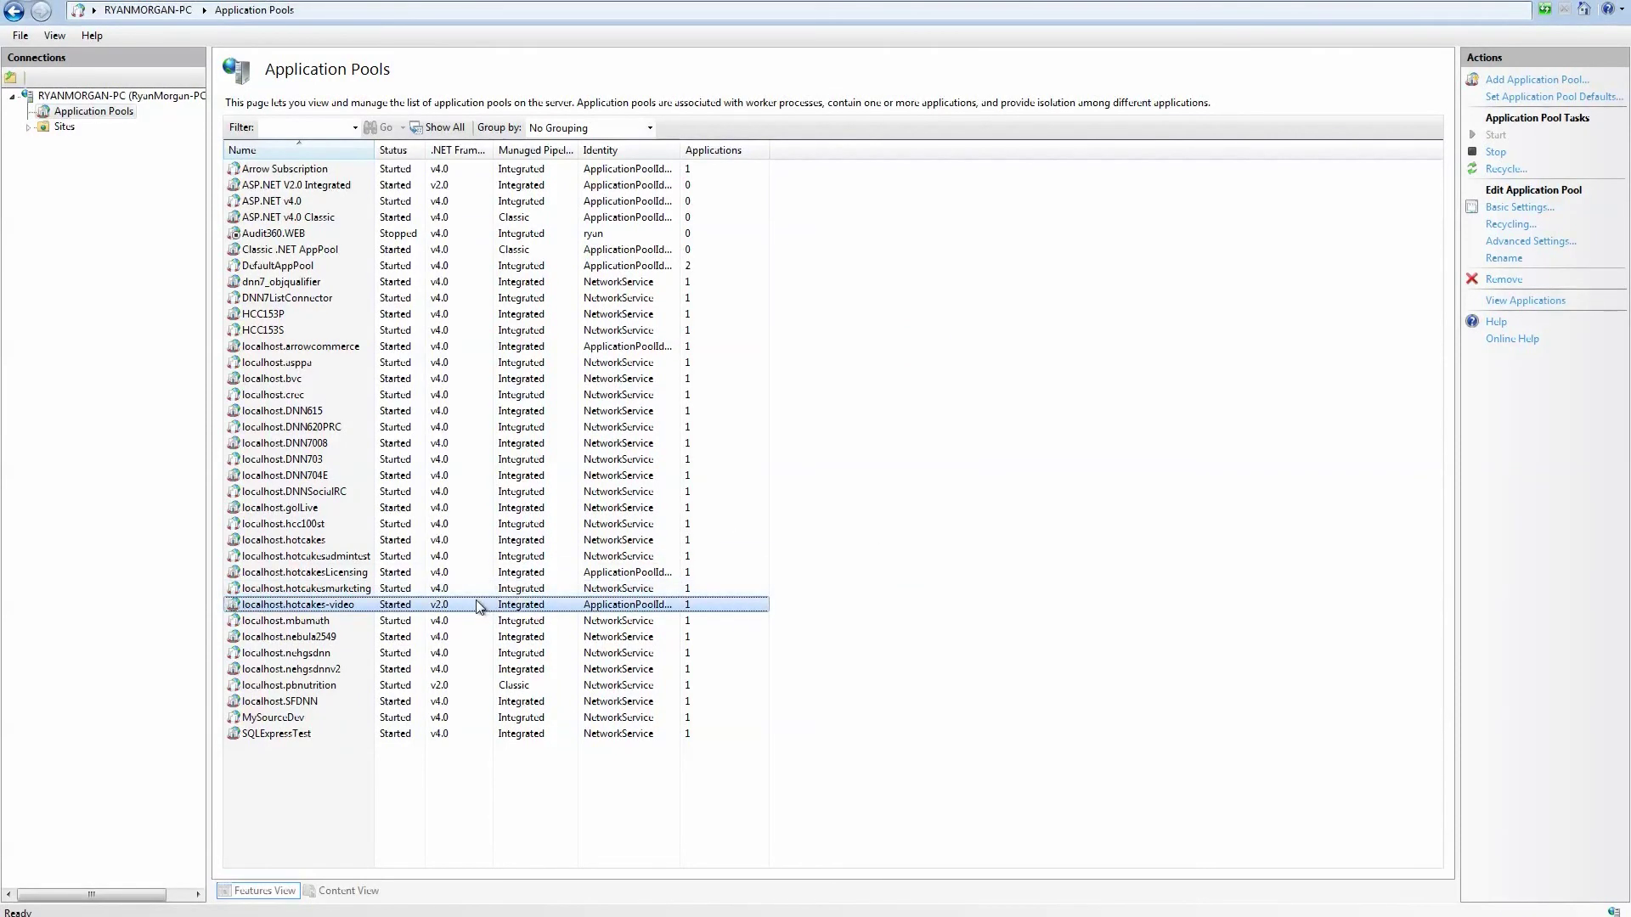
right_click(478, 604)
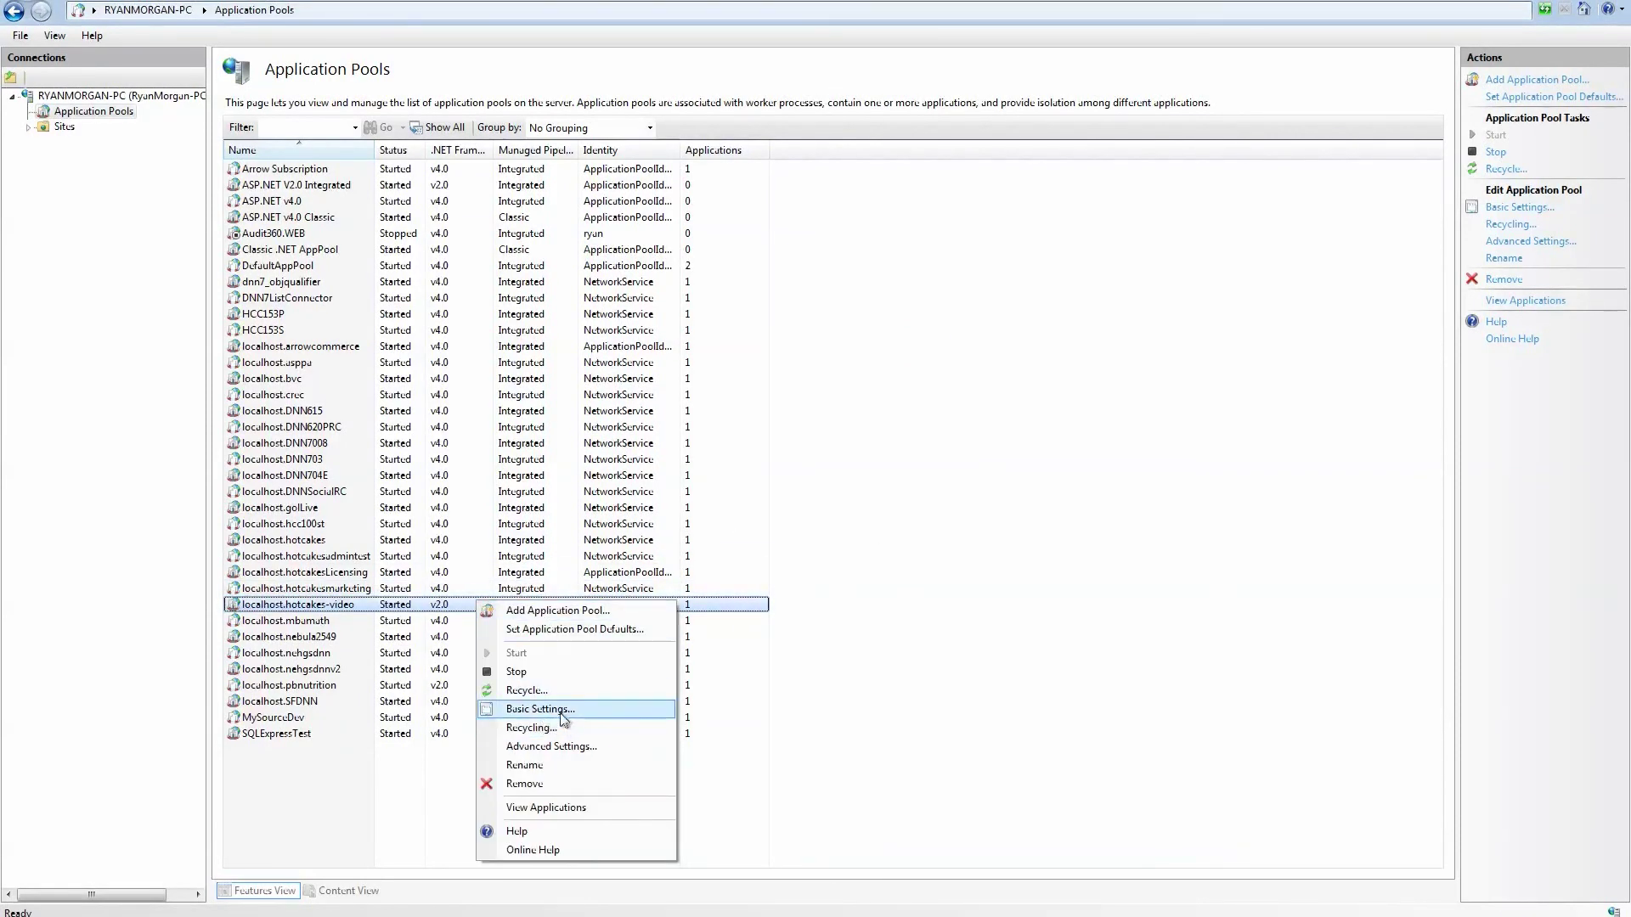
left_click(554, 745)
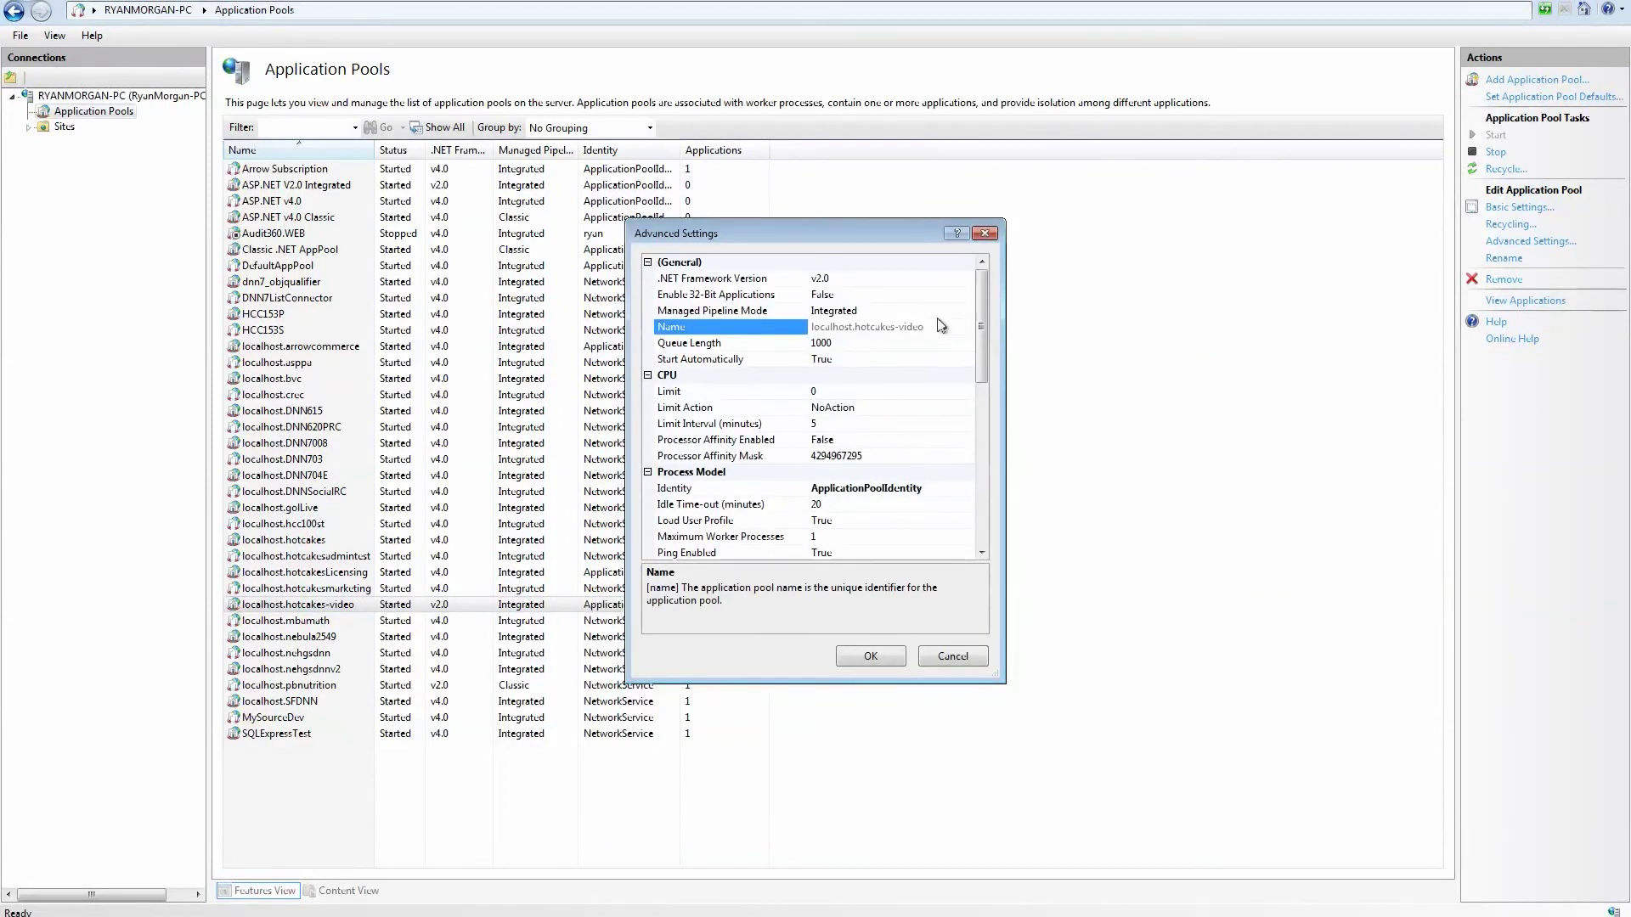
Set the pool's .NET Framework Version to v4.0 and its Identity to NetworkService.
left_click(969, 284)
left_click(967, 280)
left_click(892, 305)
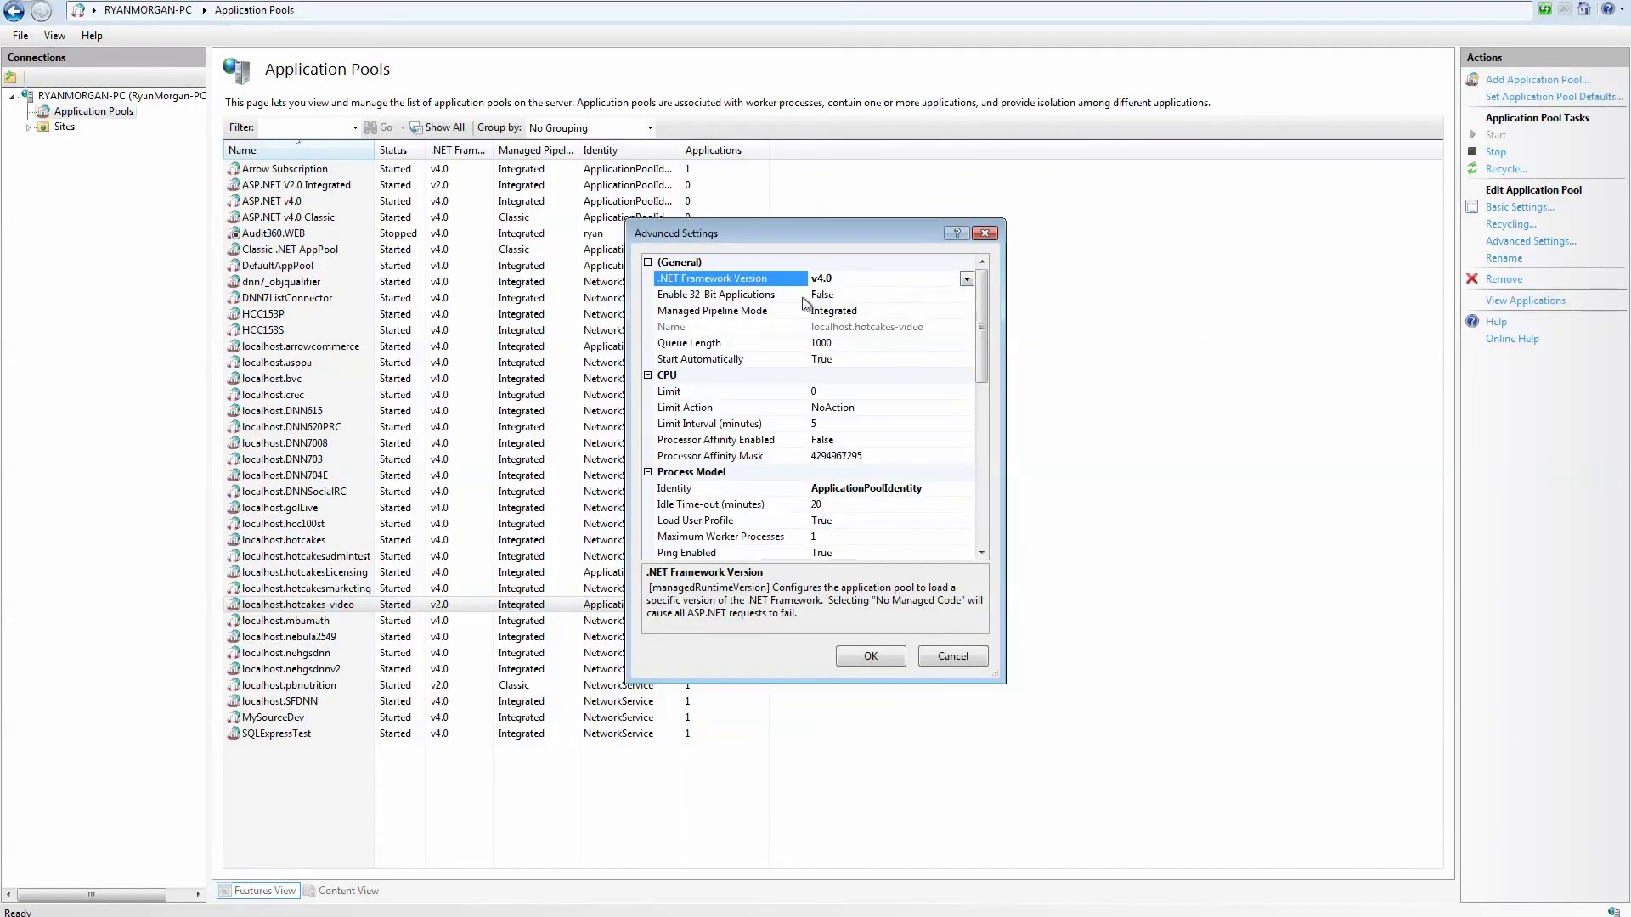
left_click(954, 489)
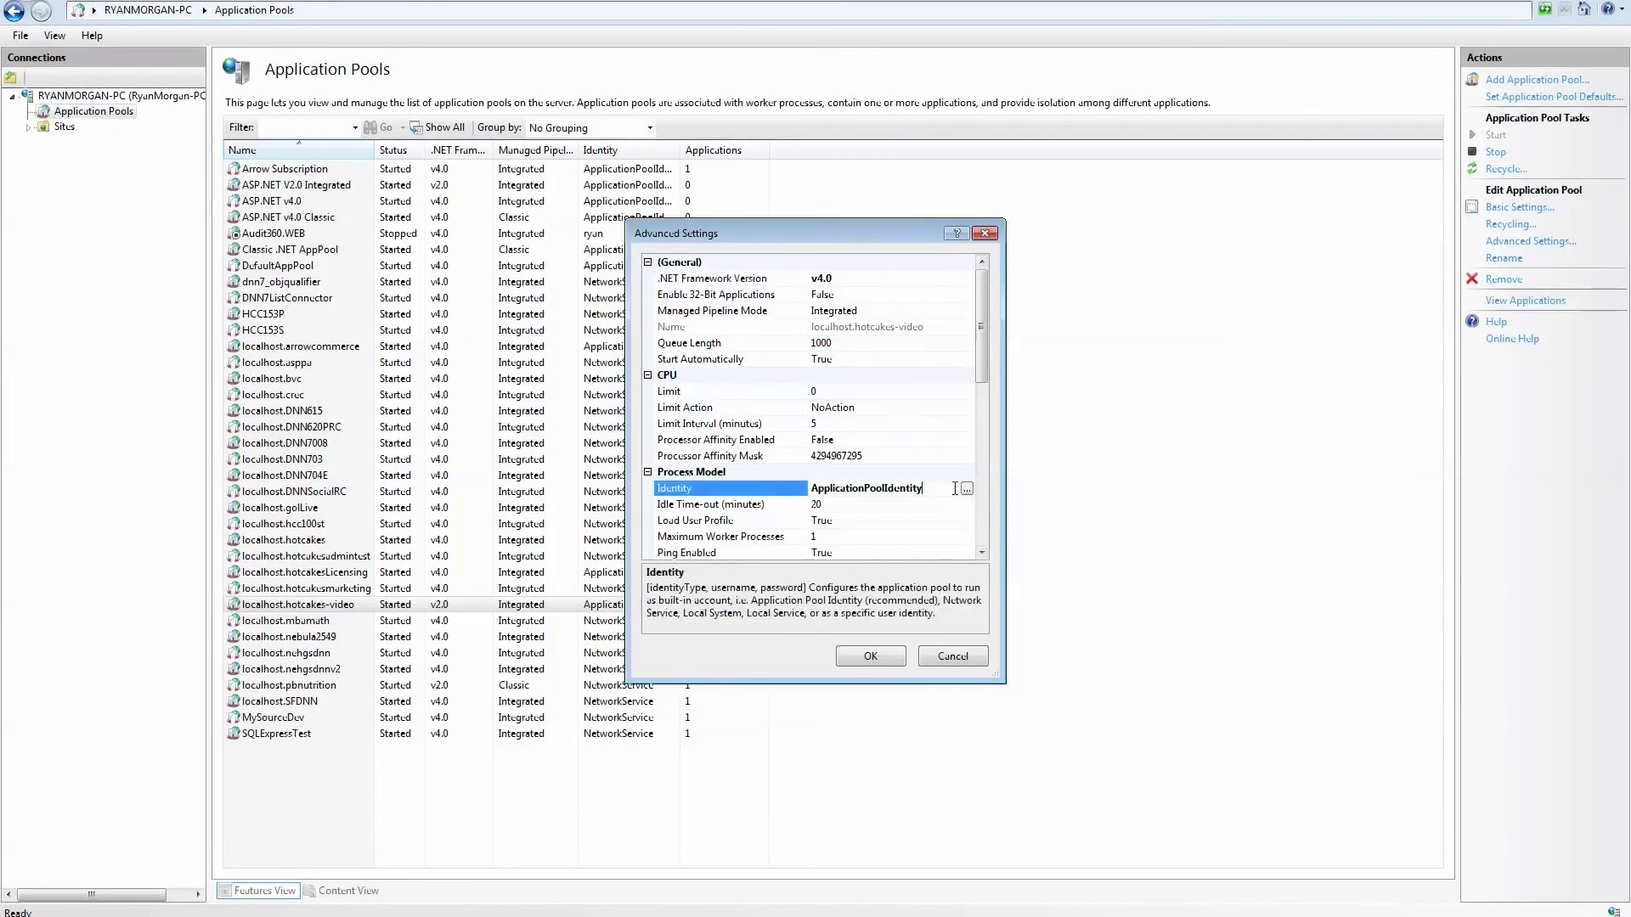
left_click(967, 488)
left_click(790, 414)
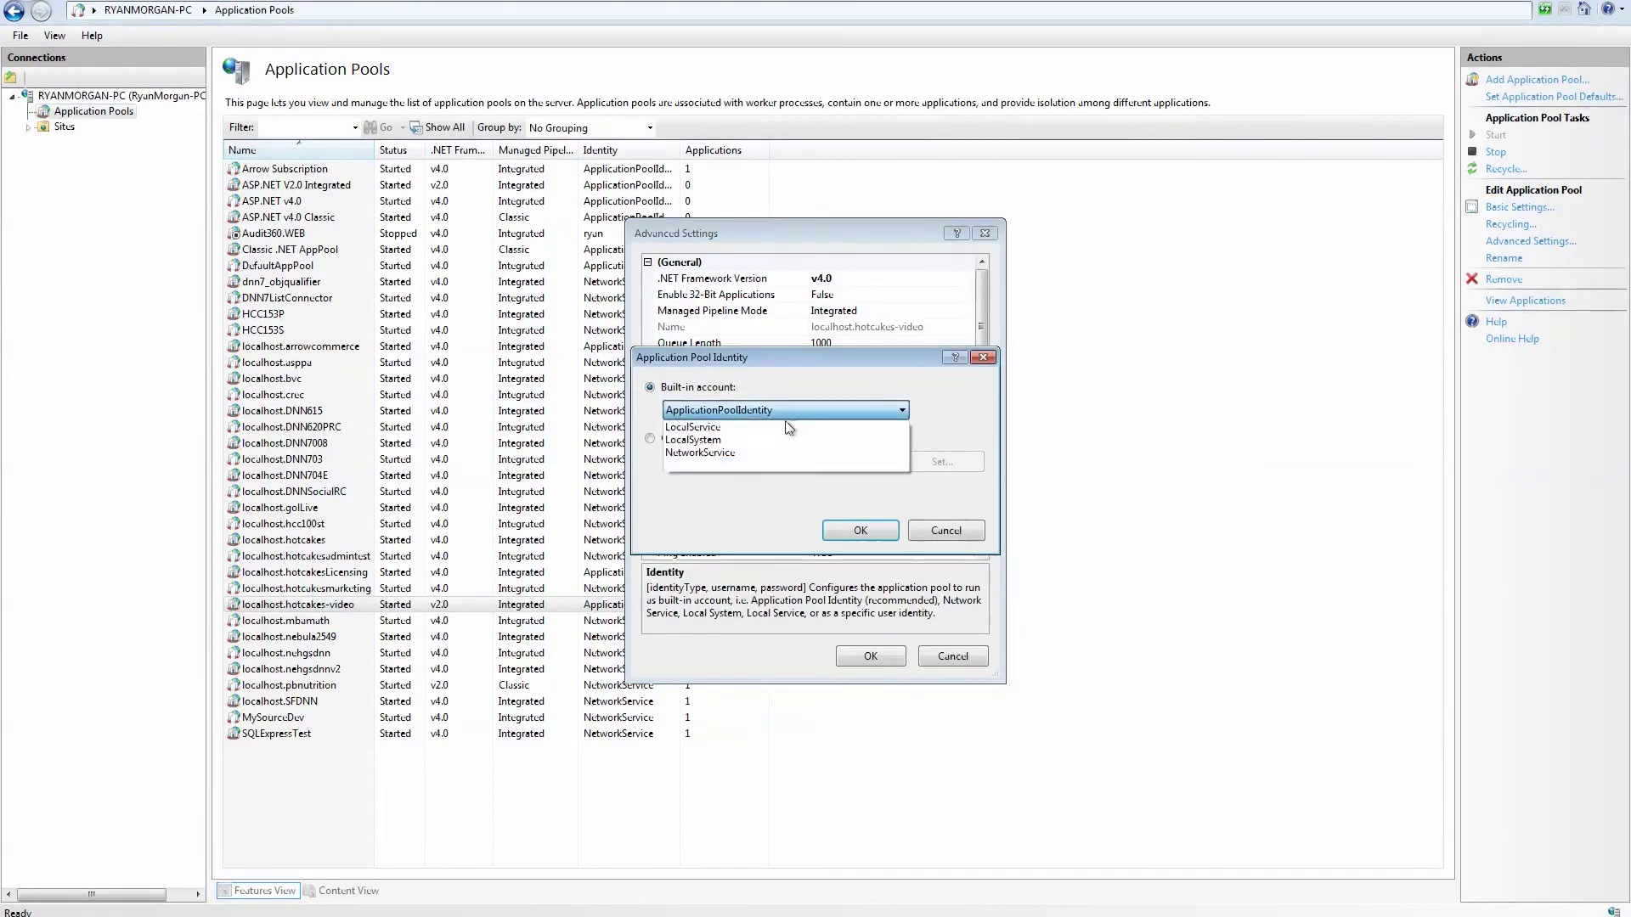
left_click(701, 452)
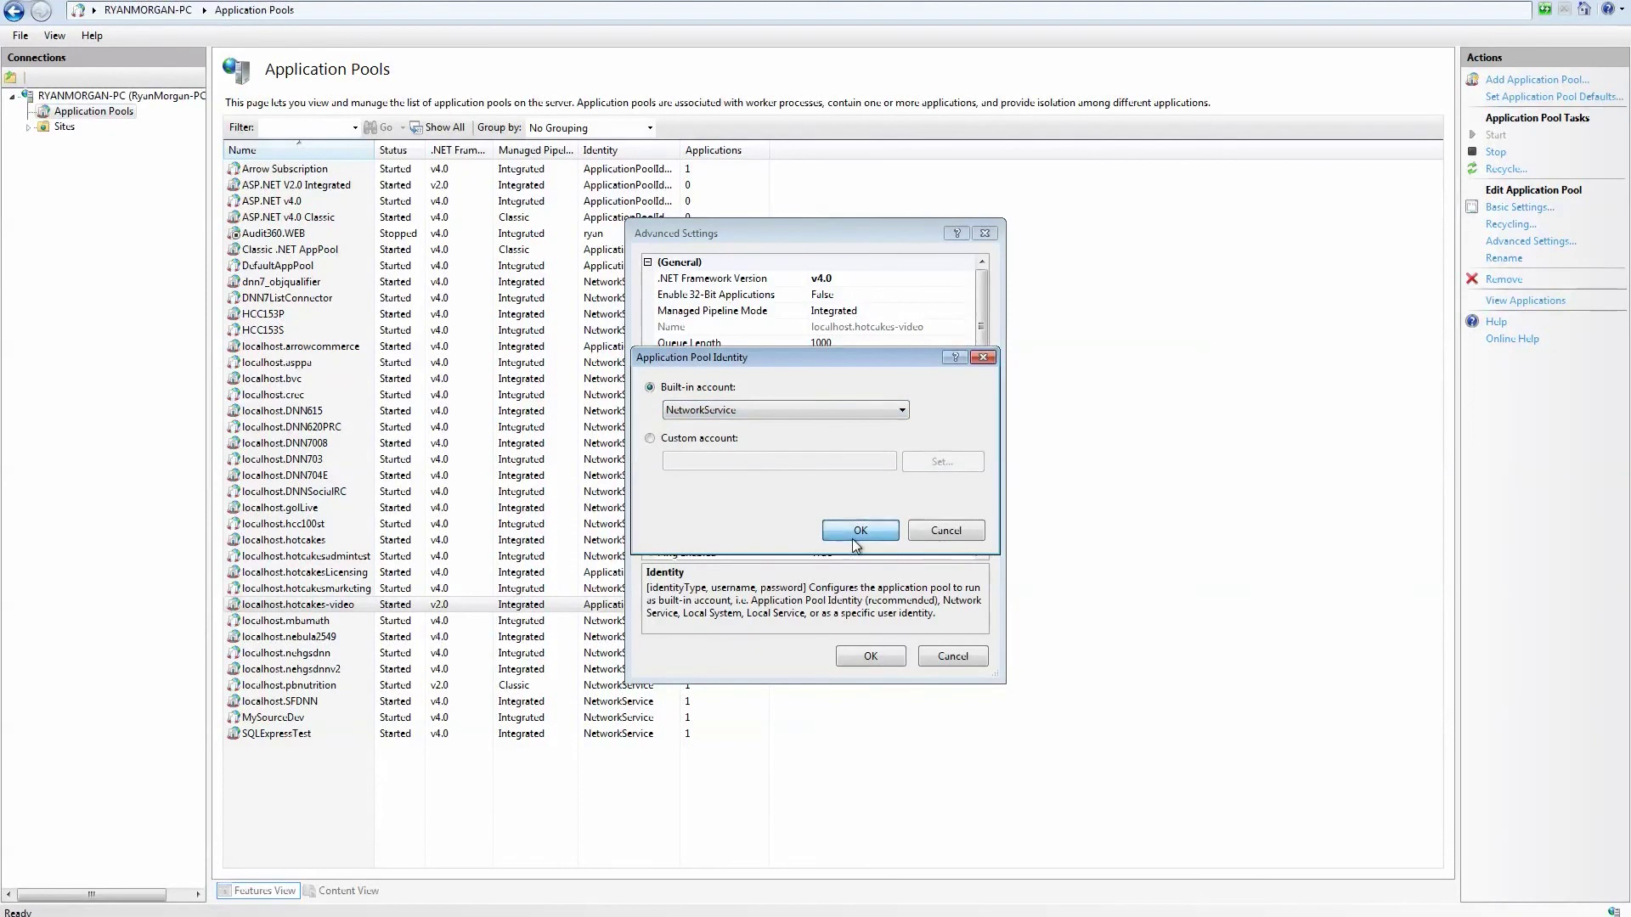
left_click(854, 536)
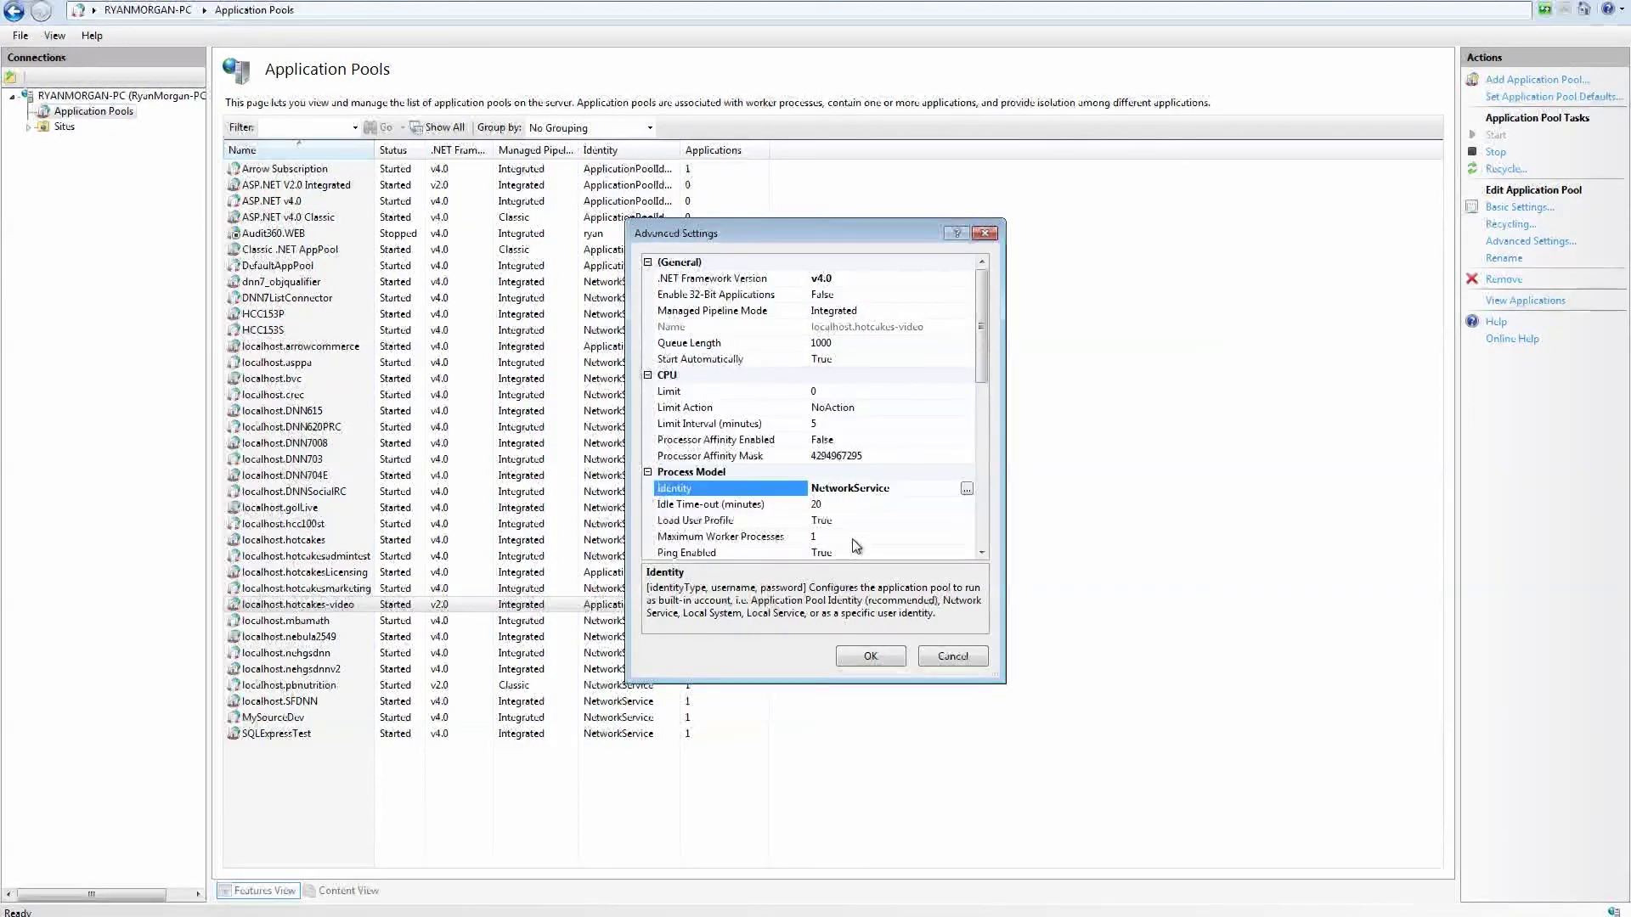
left_click(870, 659)
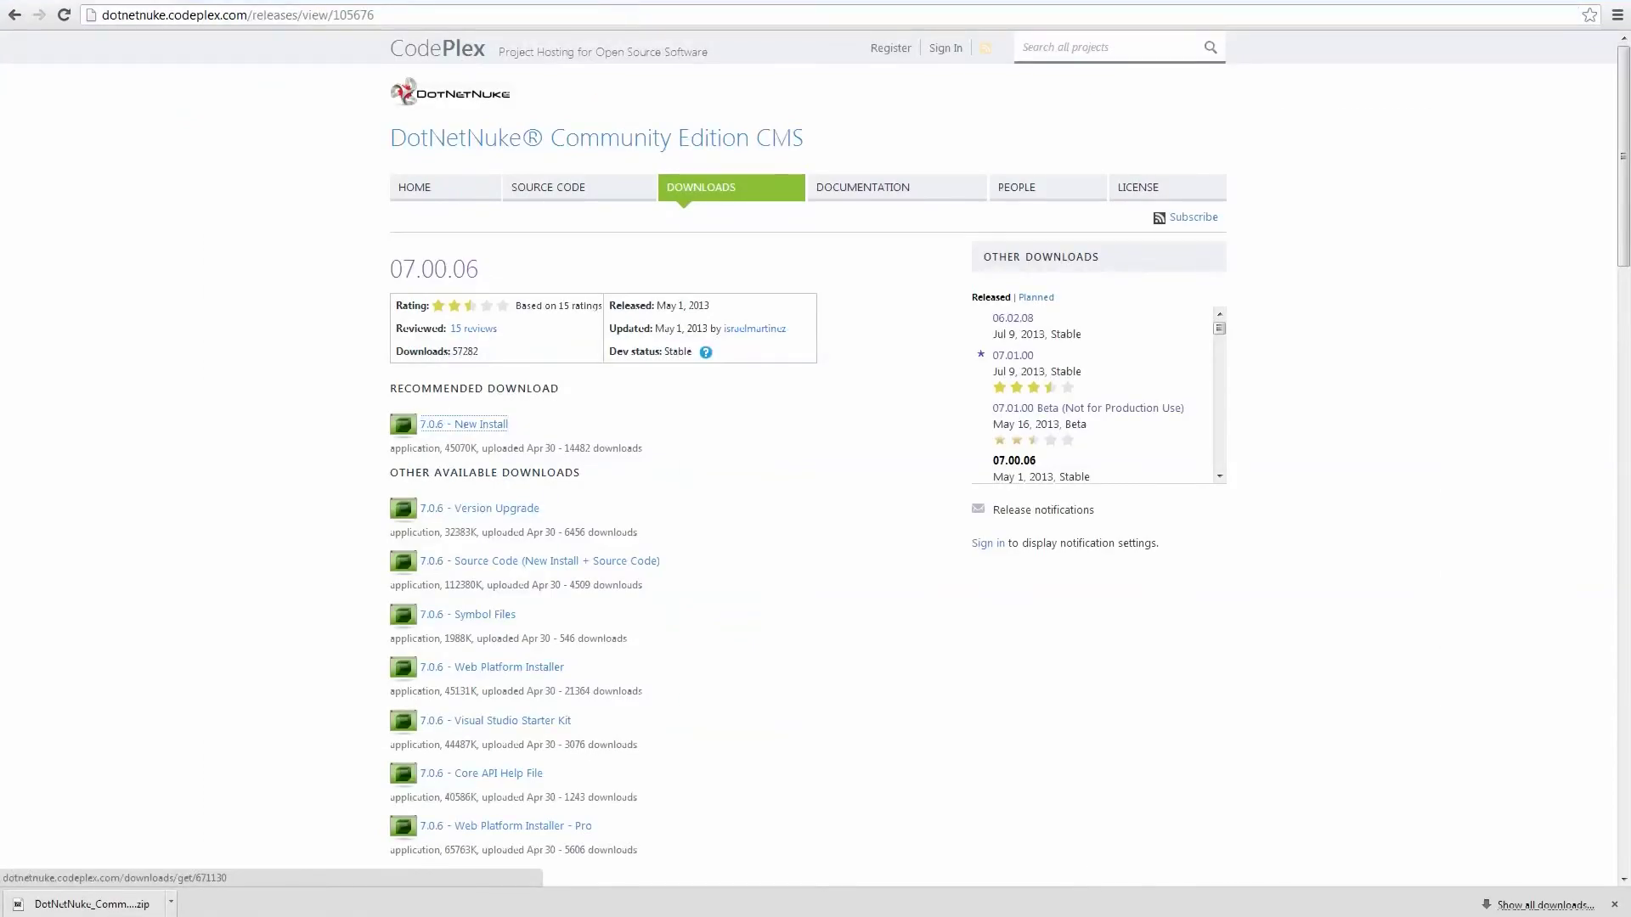
key("ctrl+l")
type("http")
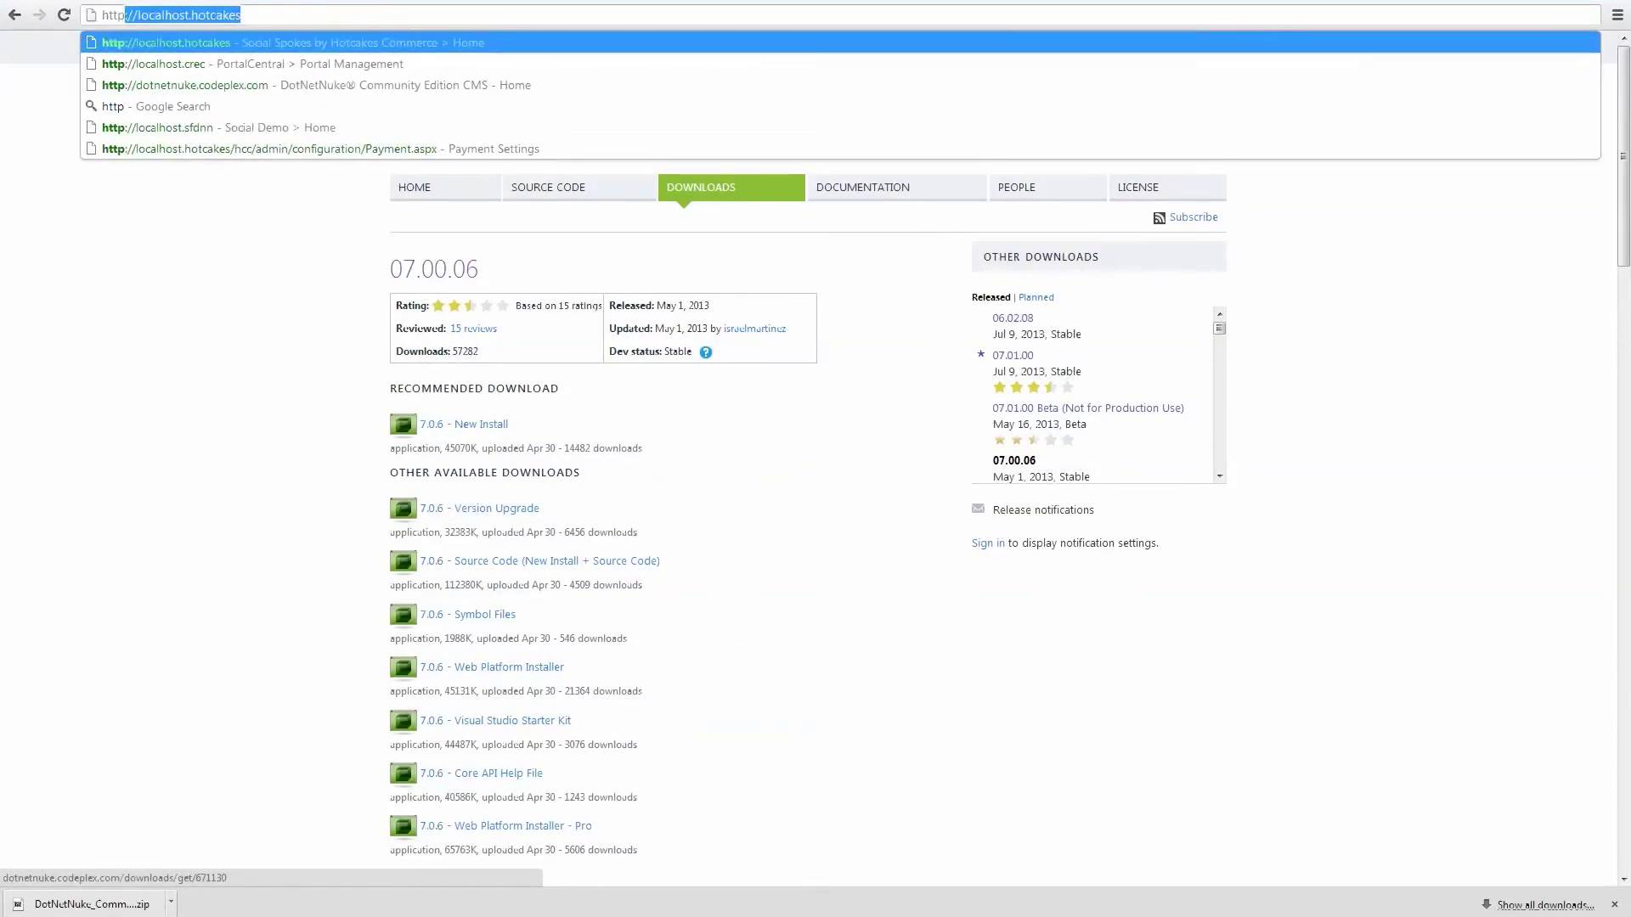
type("://")
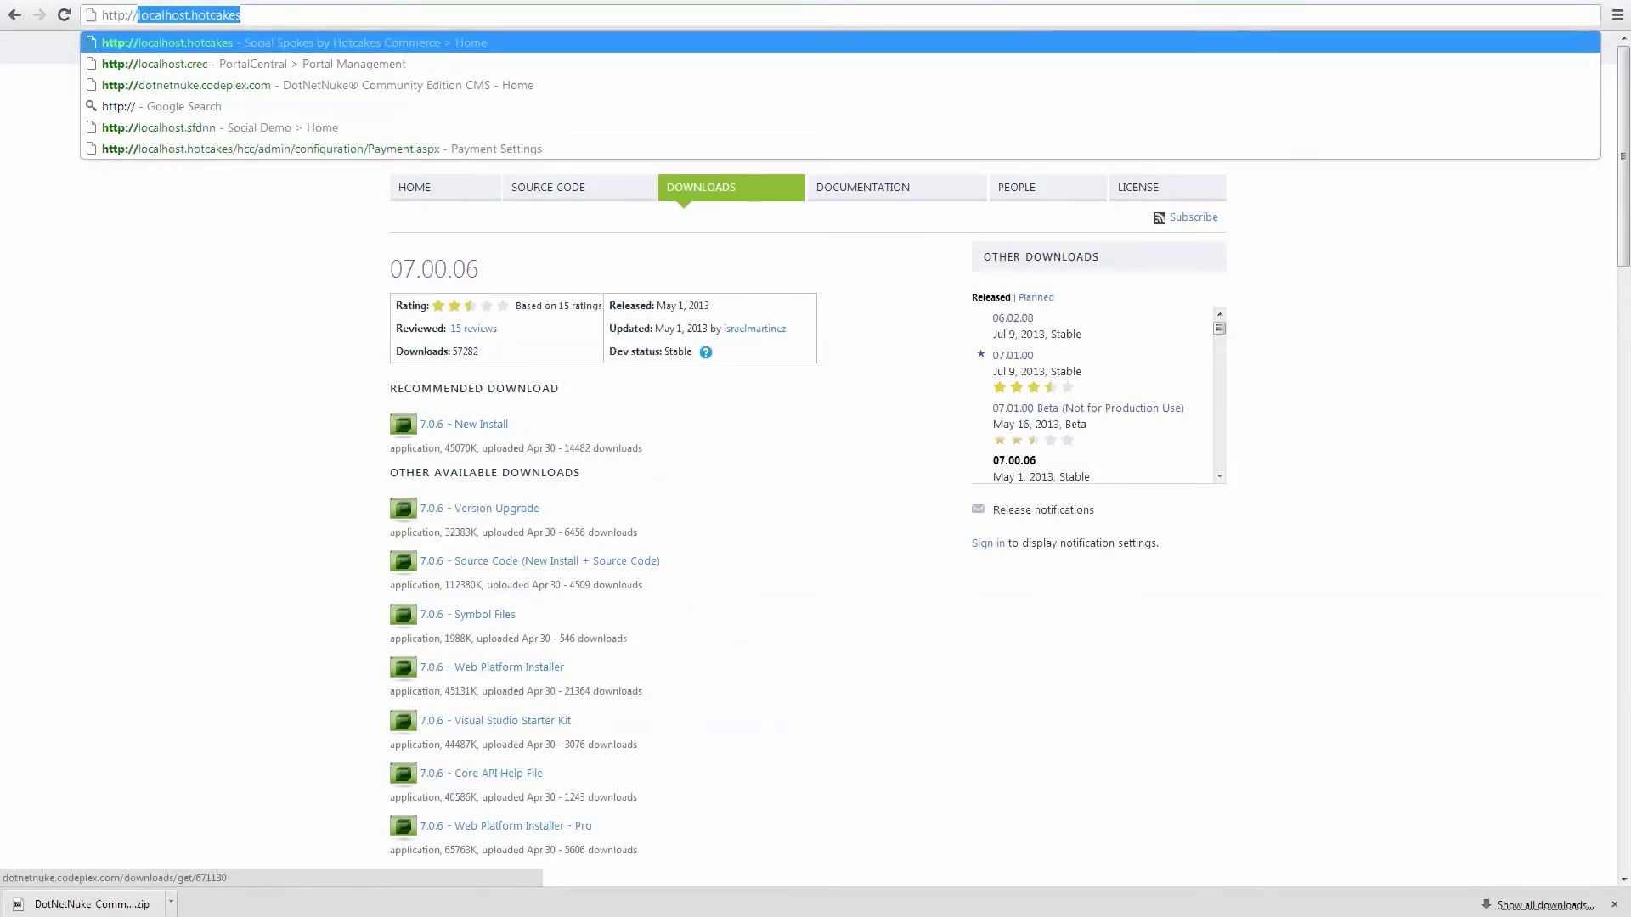
key("Right")
type("-video")
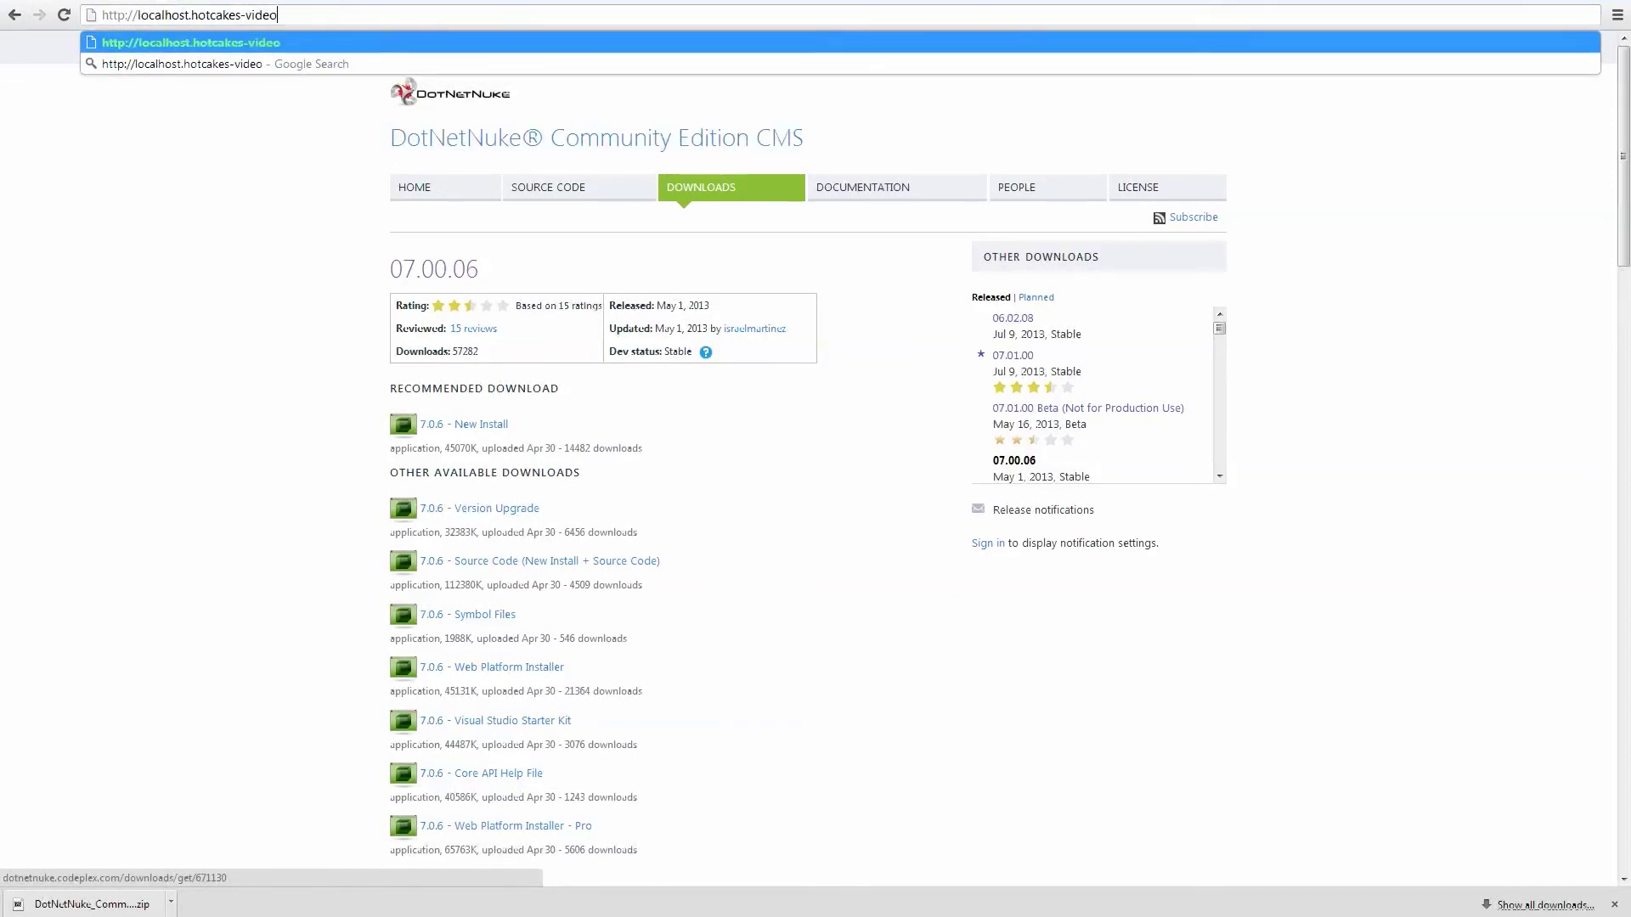
key("Return")
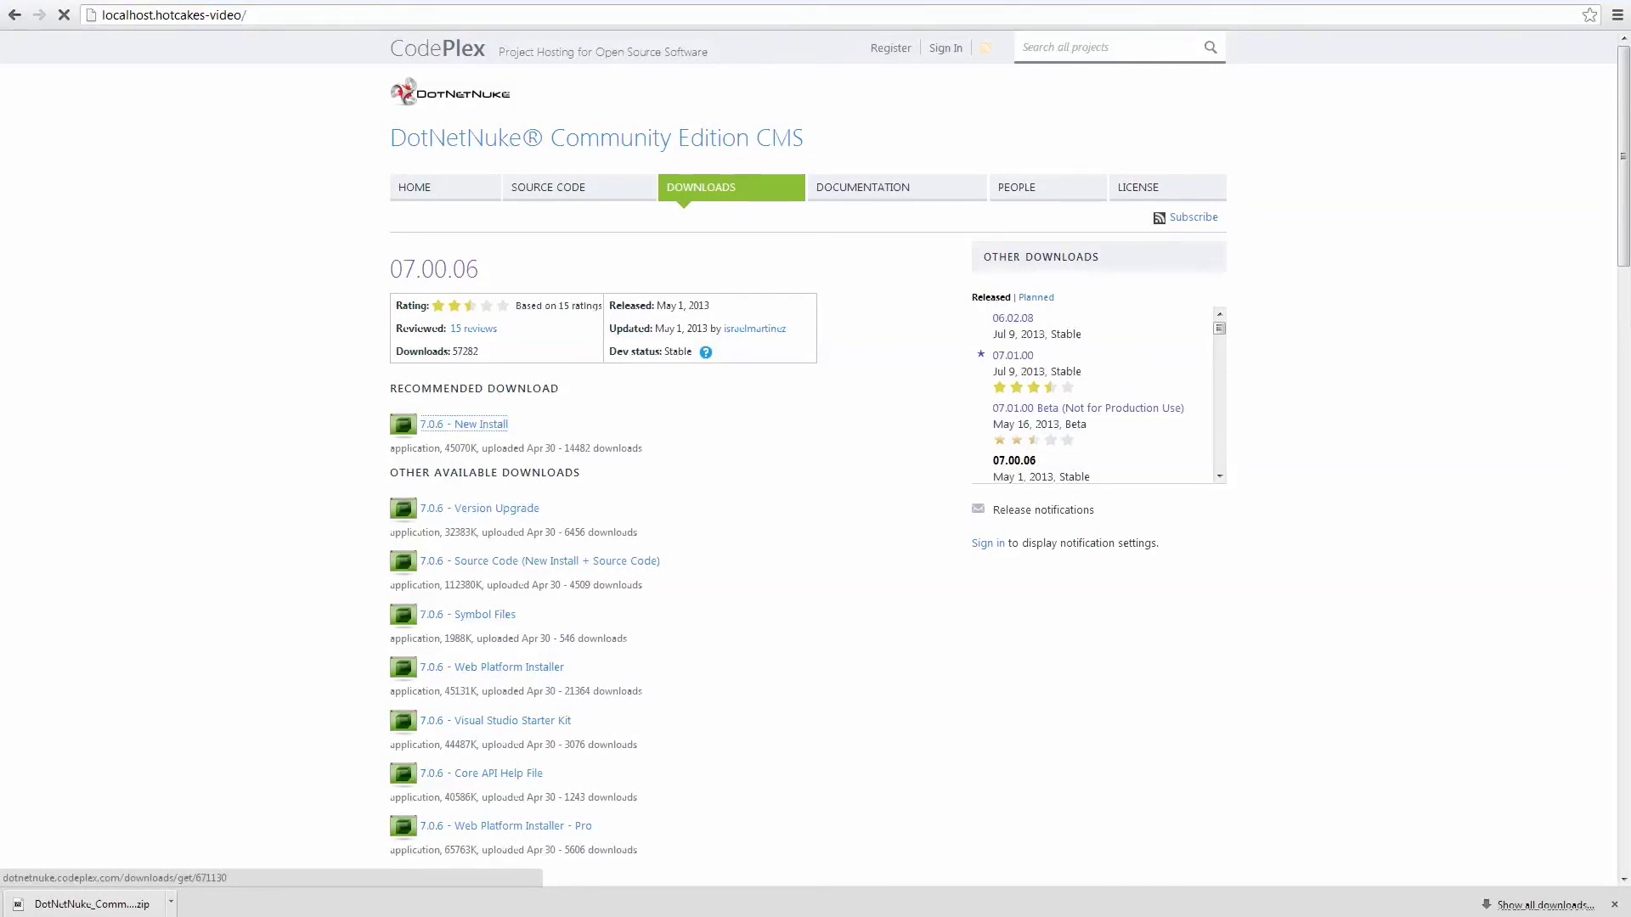
Confirm the localhost.hotcakes-video entry exists in the hosts file, then close Notepad.
left_click_drag(849, 4, 997, 73)
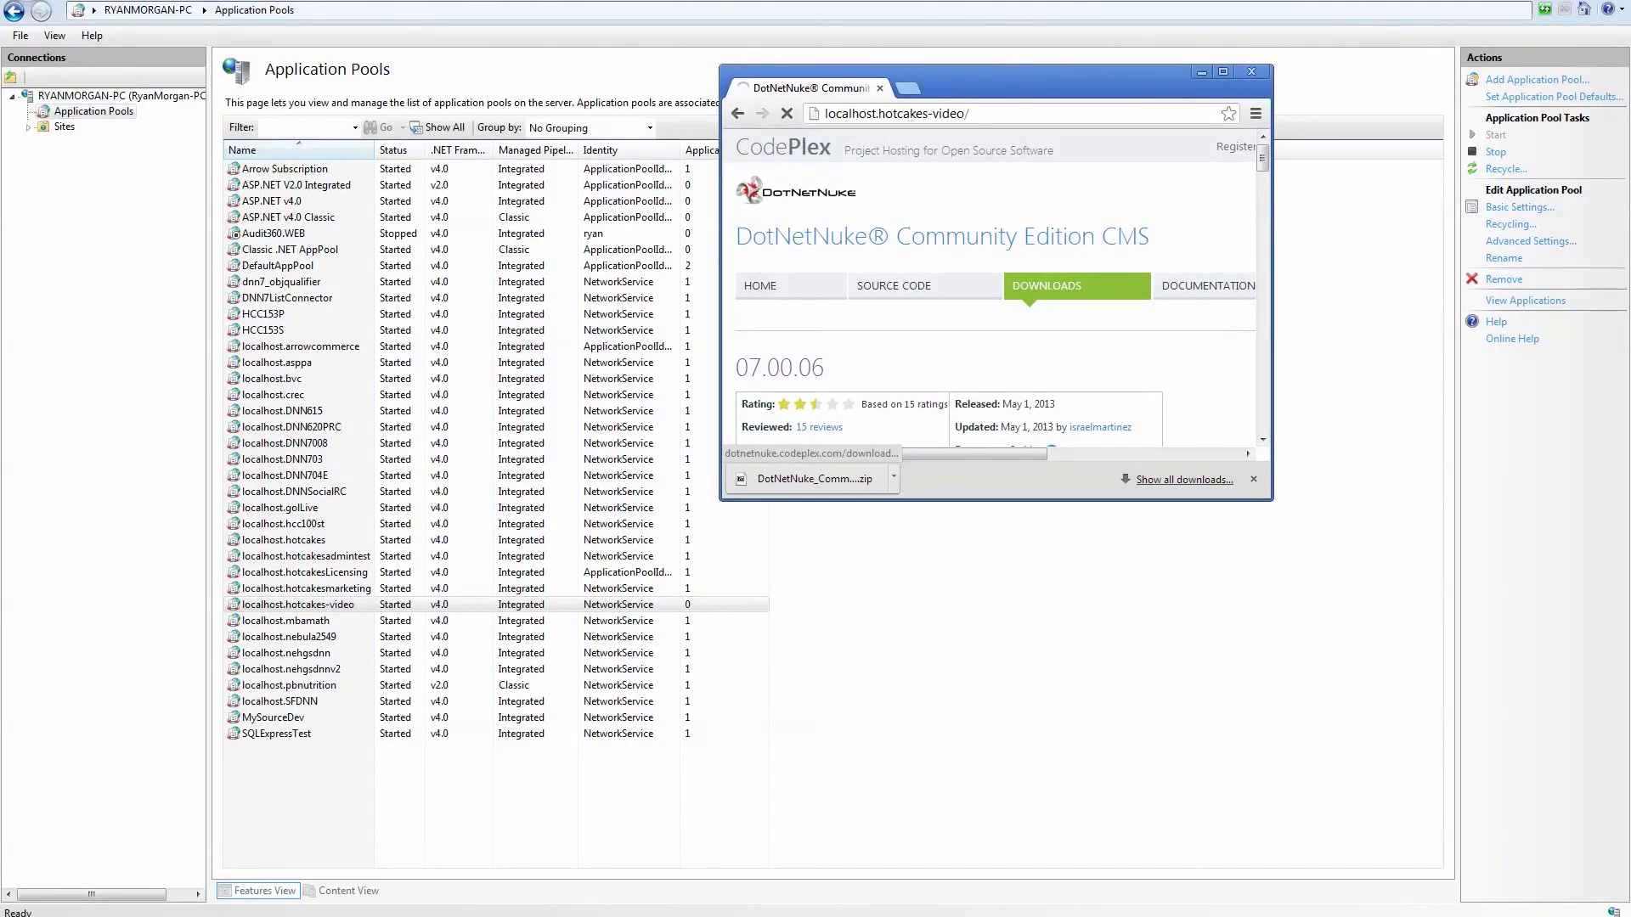
left_click(645, 5)
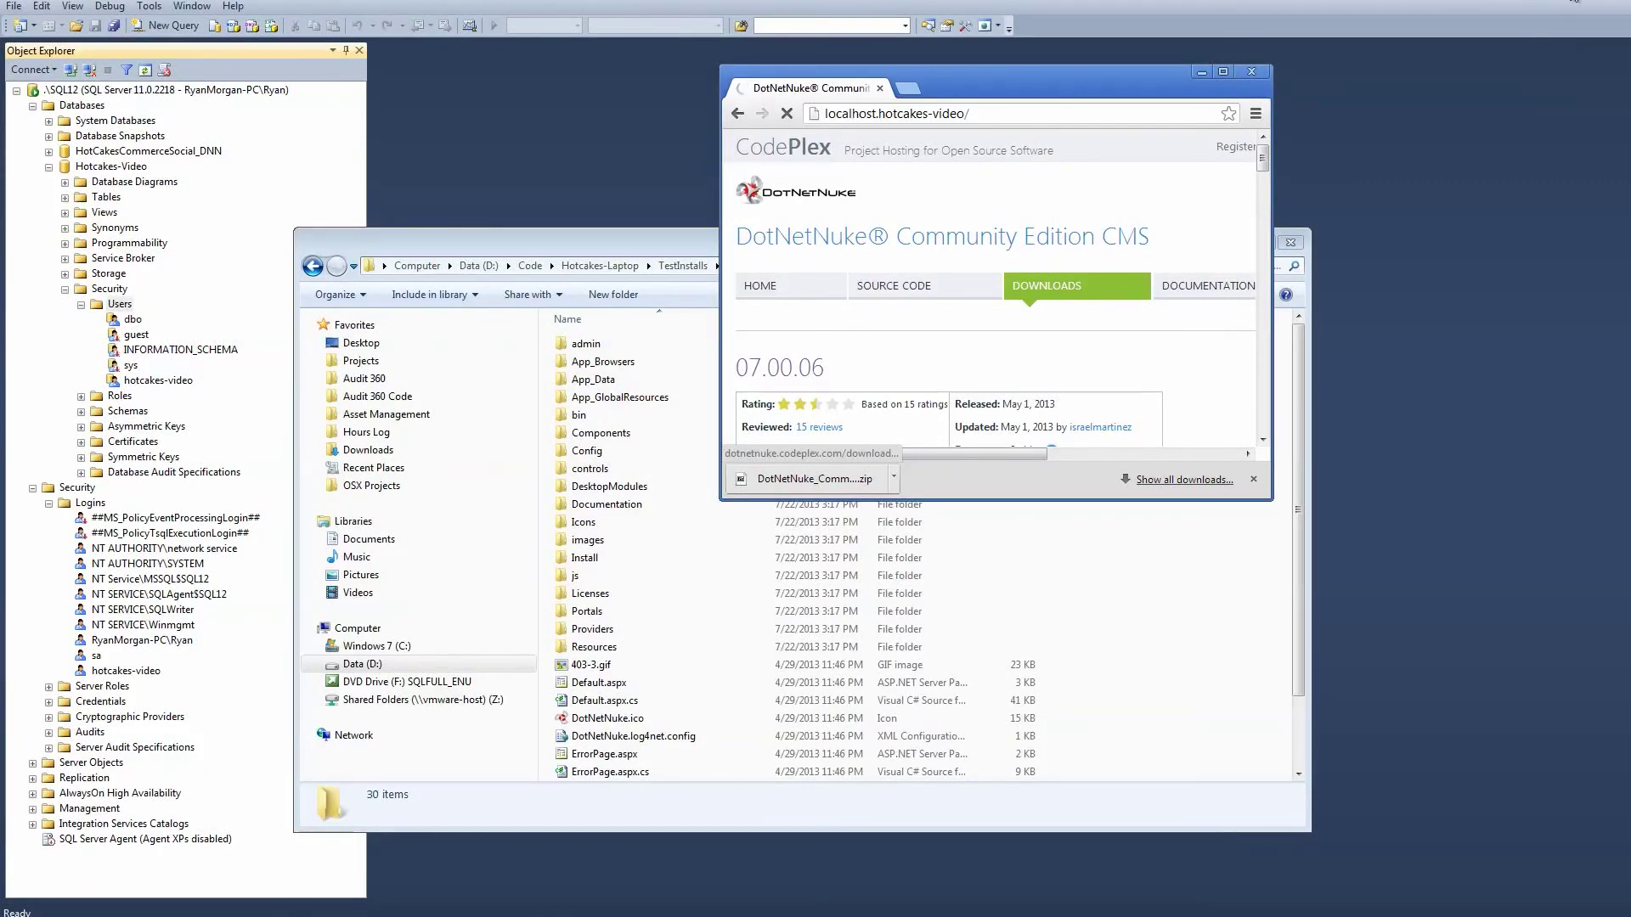
key("super+Down")
double_click(113, 97)
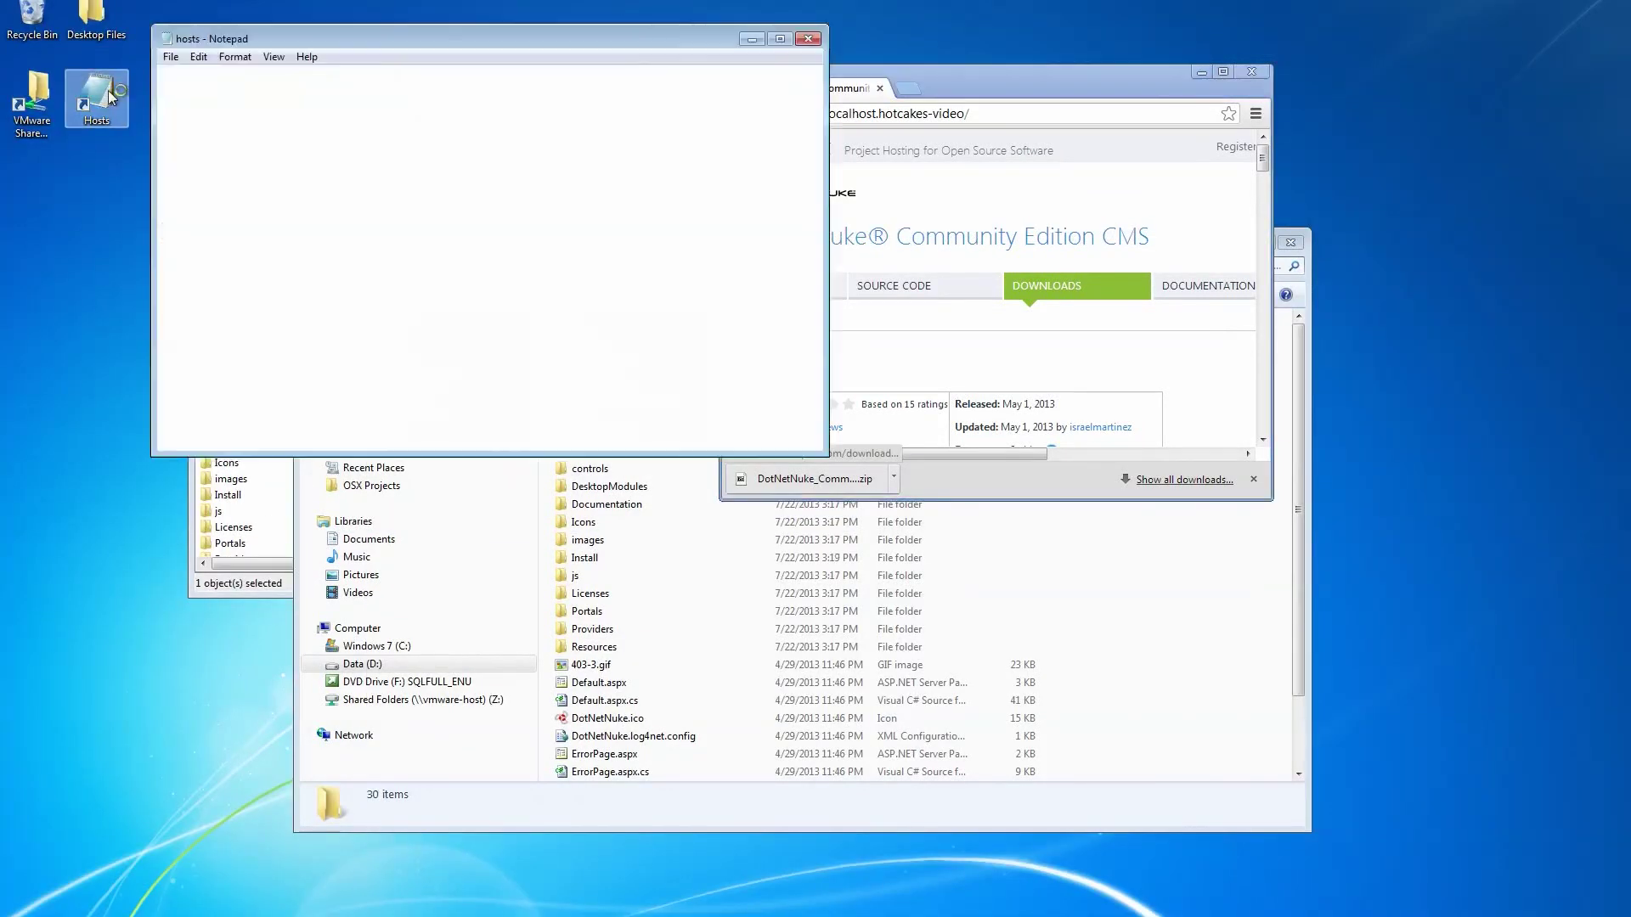
scroll(436, 385, "down", 10)
scroll(437, 385, "down", 5)
left_click_drag(454, 259, 113, 260)
left_click(805, 40)
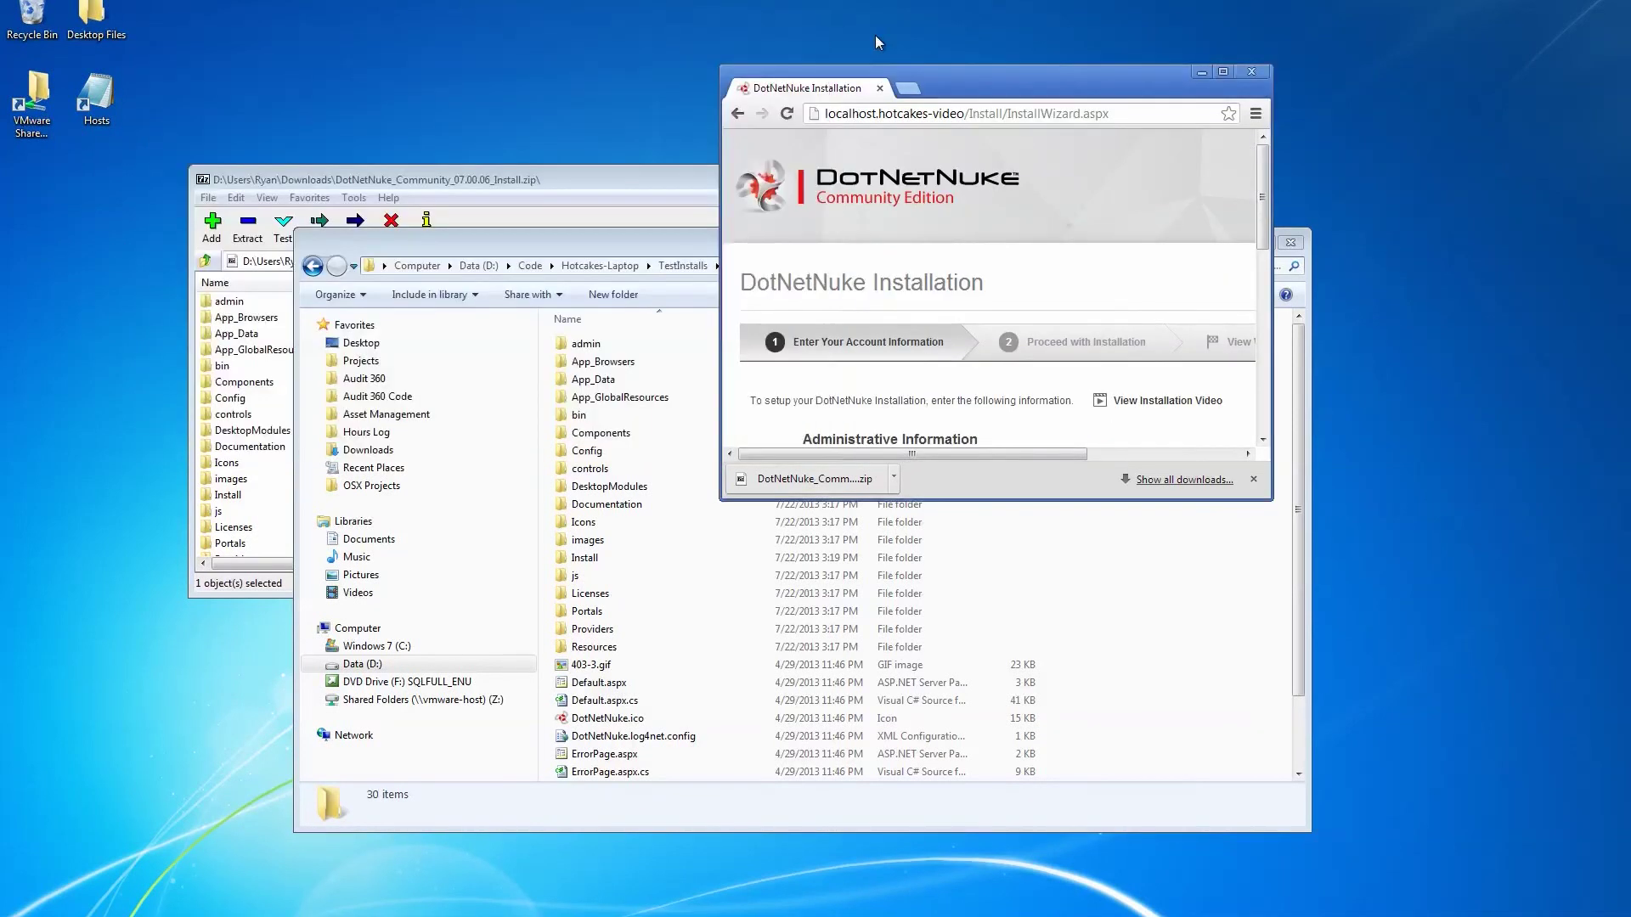
Maximize the installation wizard and enter the administrator password.
double_click(1002, 85)
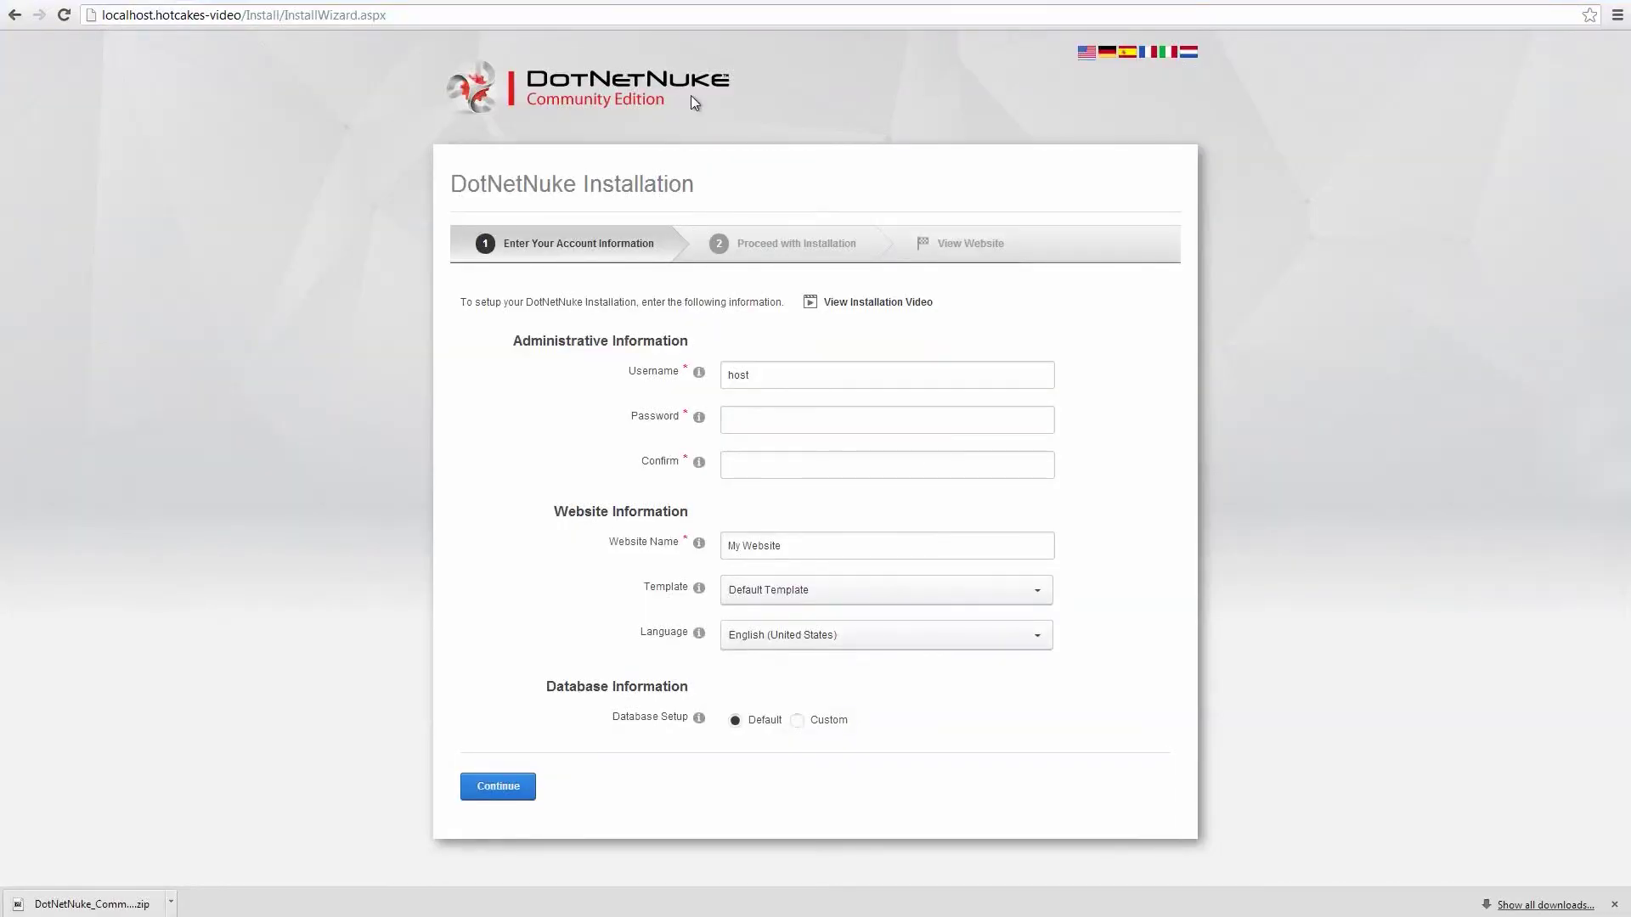
left_click(762, 416)
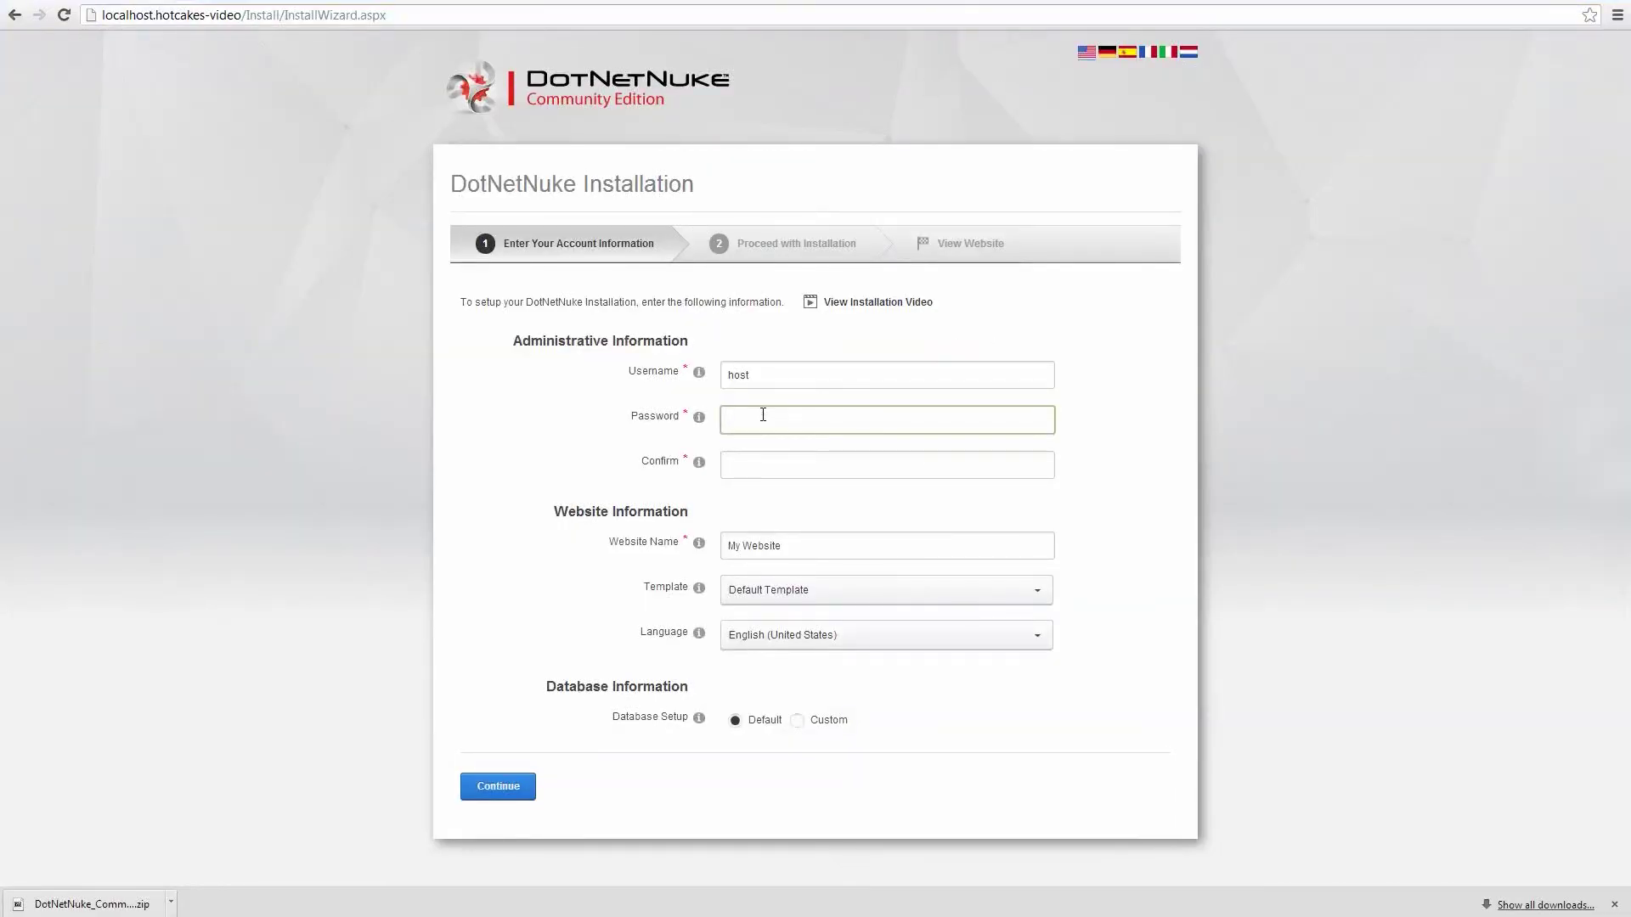
type("password")
key("Tab")
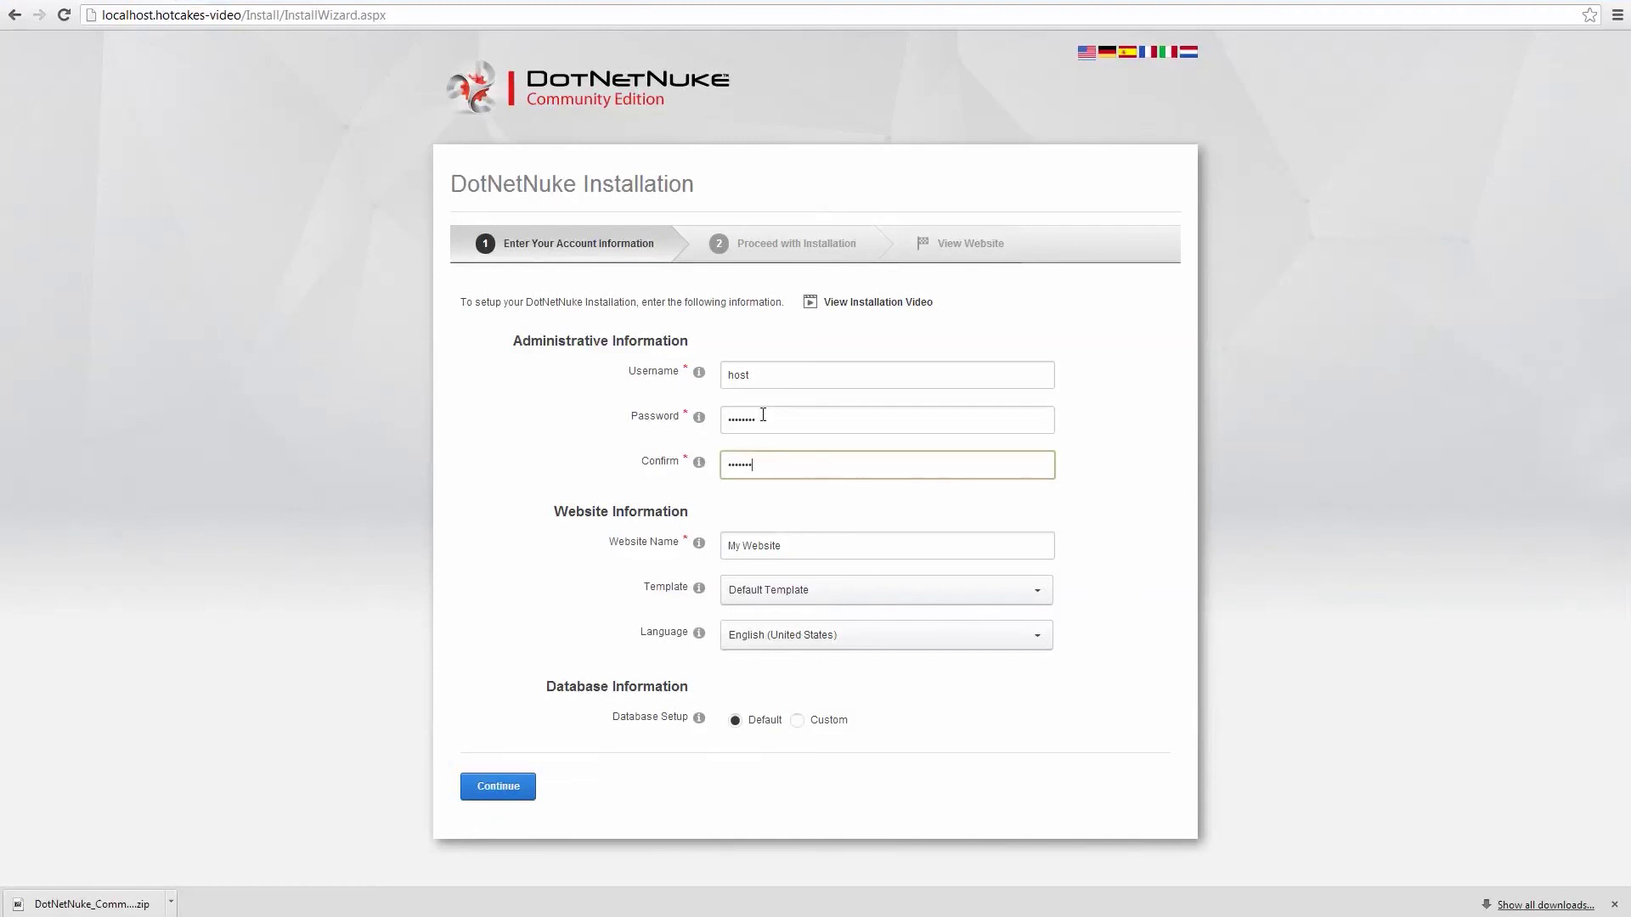
Choose a custom SQL Server database hotcakes-video on server .\sql12.
left_click(798, 721)
scroll(1087, 682, "down", 3)
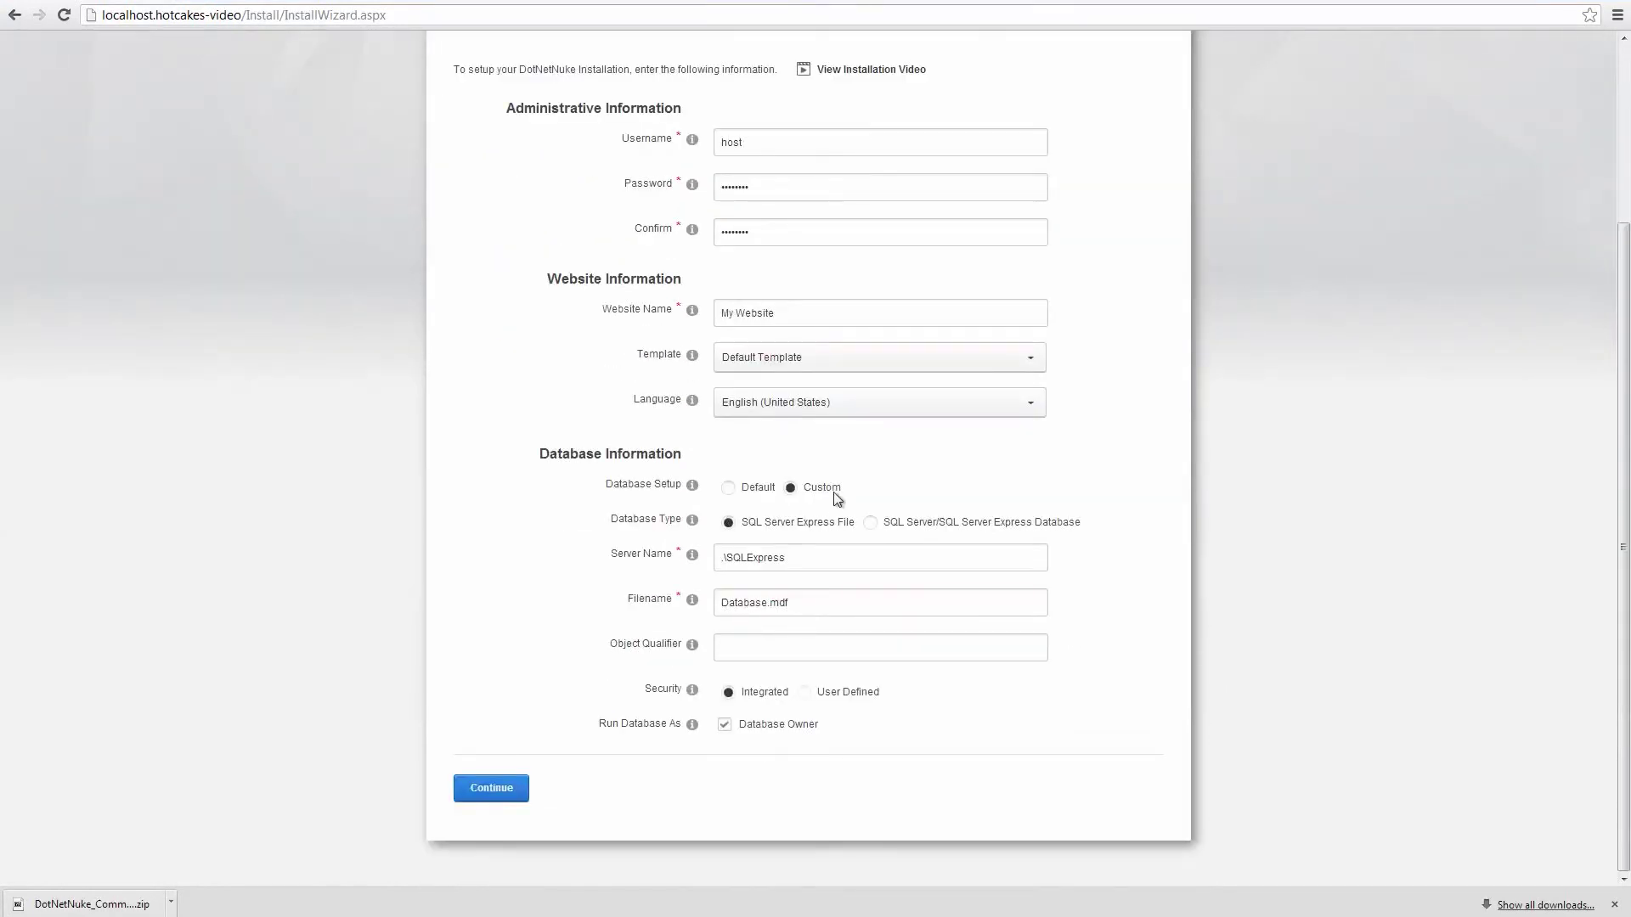
left_click(870, 523)
left_click_drag(804, 555, 680, 556)
key("BackSpace")
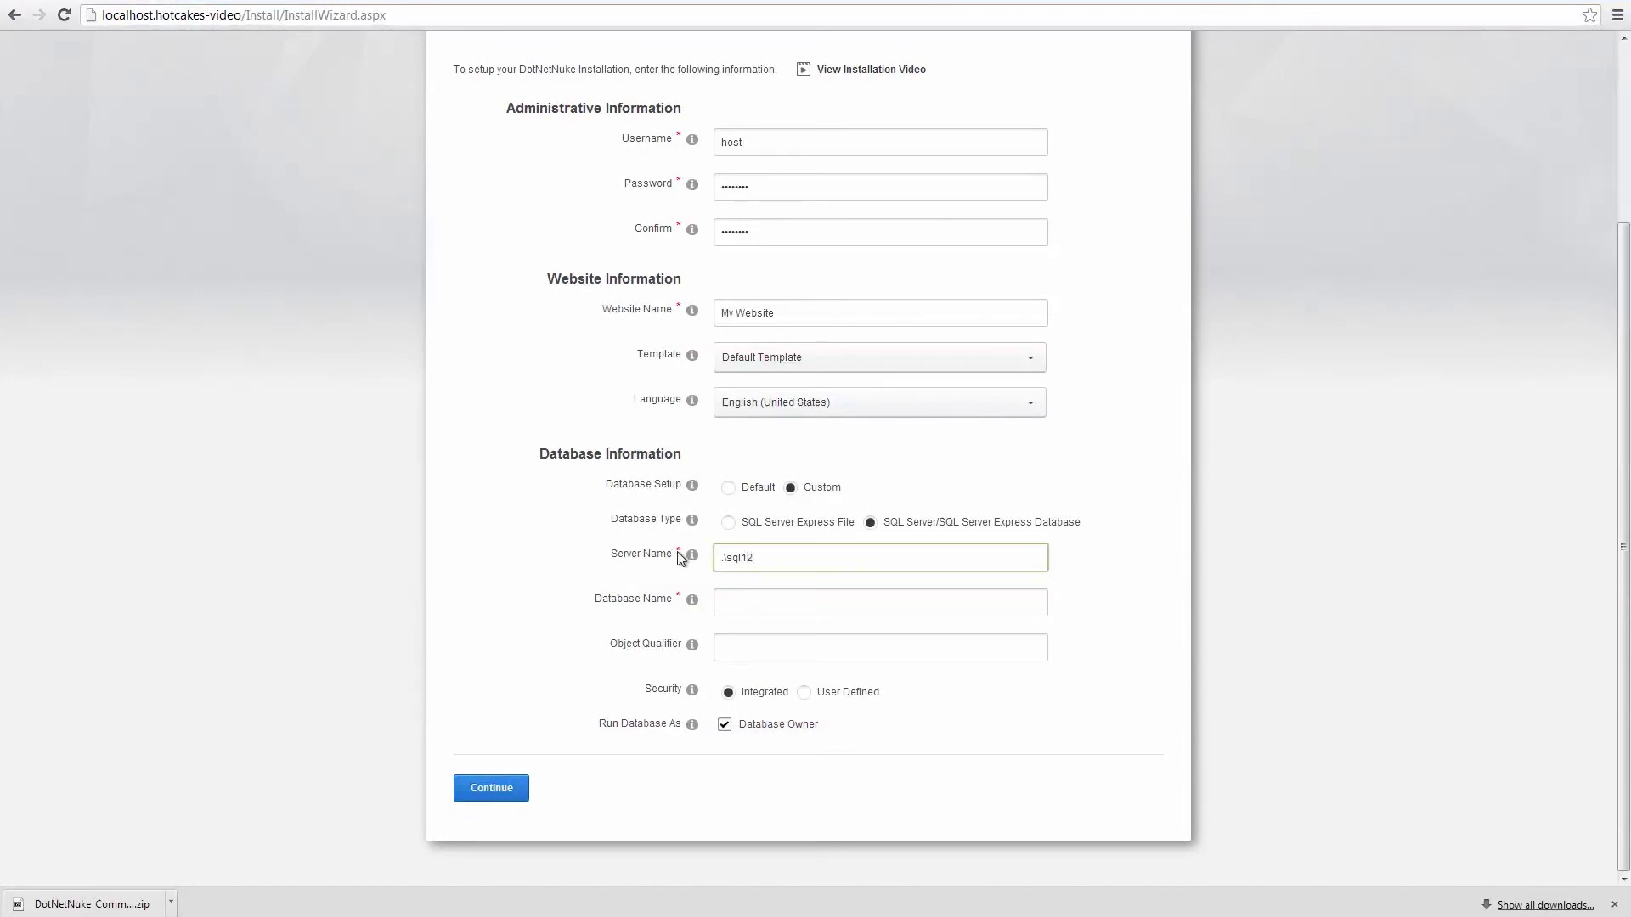
key("Tab")
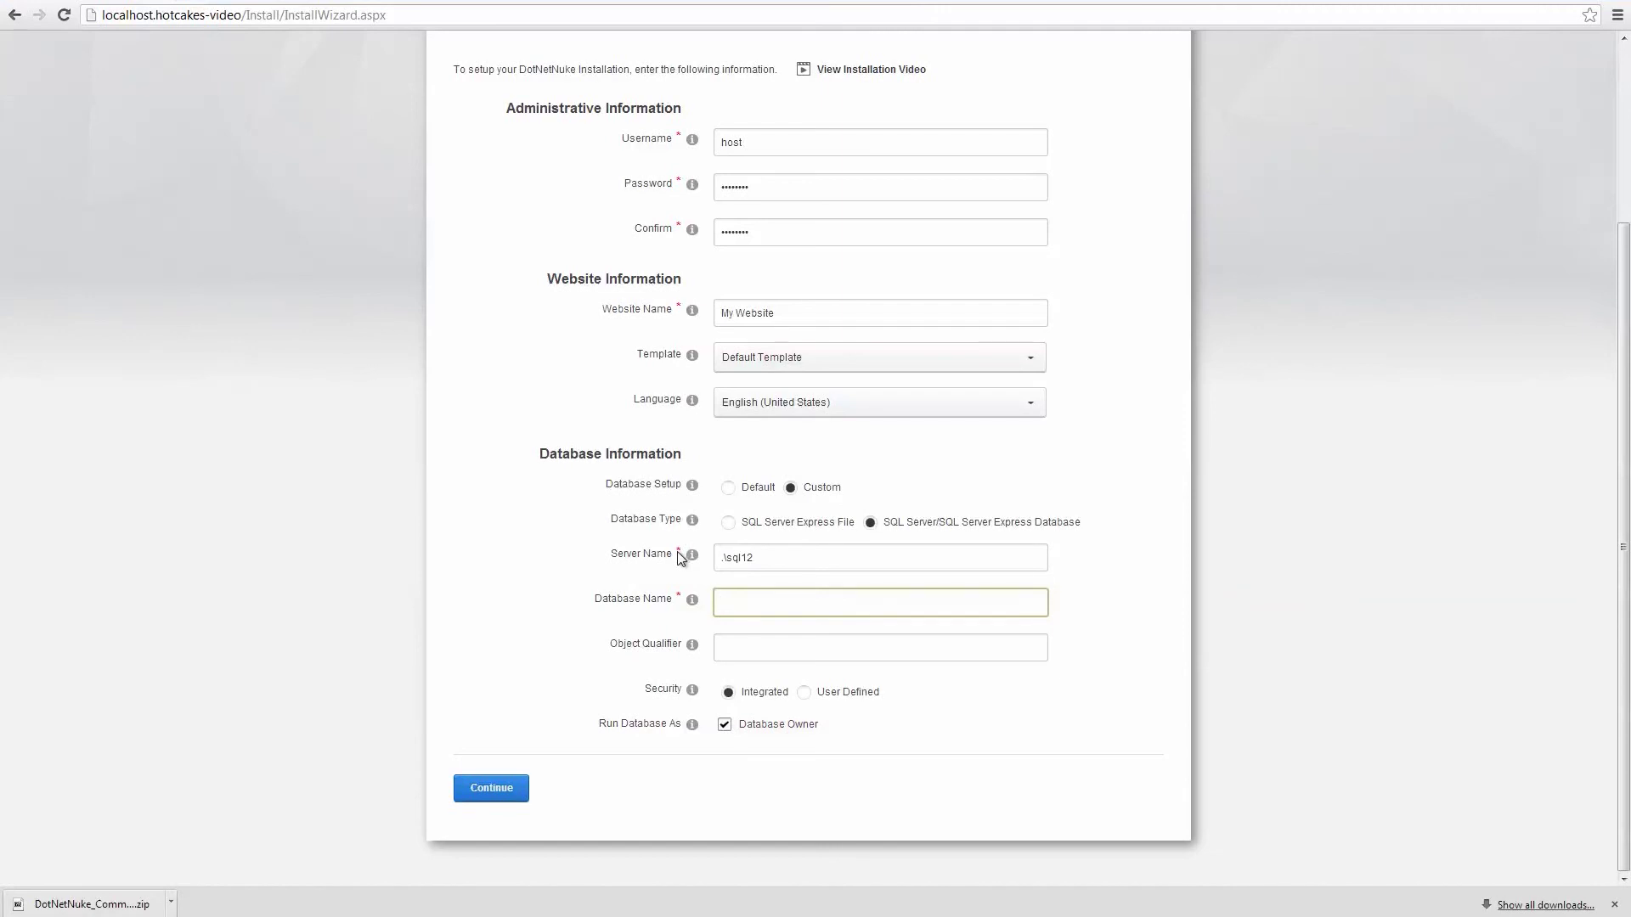
type("hotcakes-video")
key("Tab")
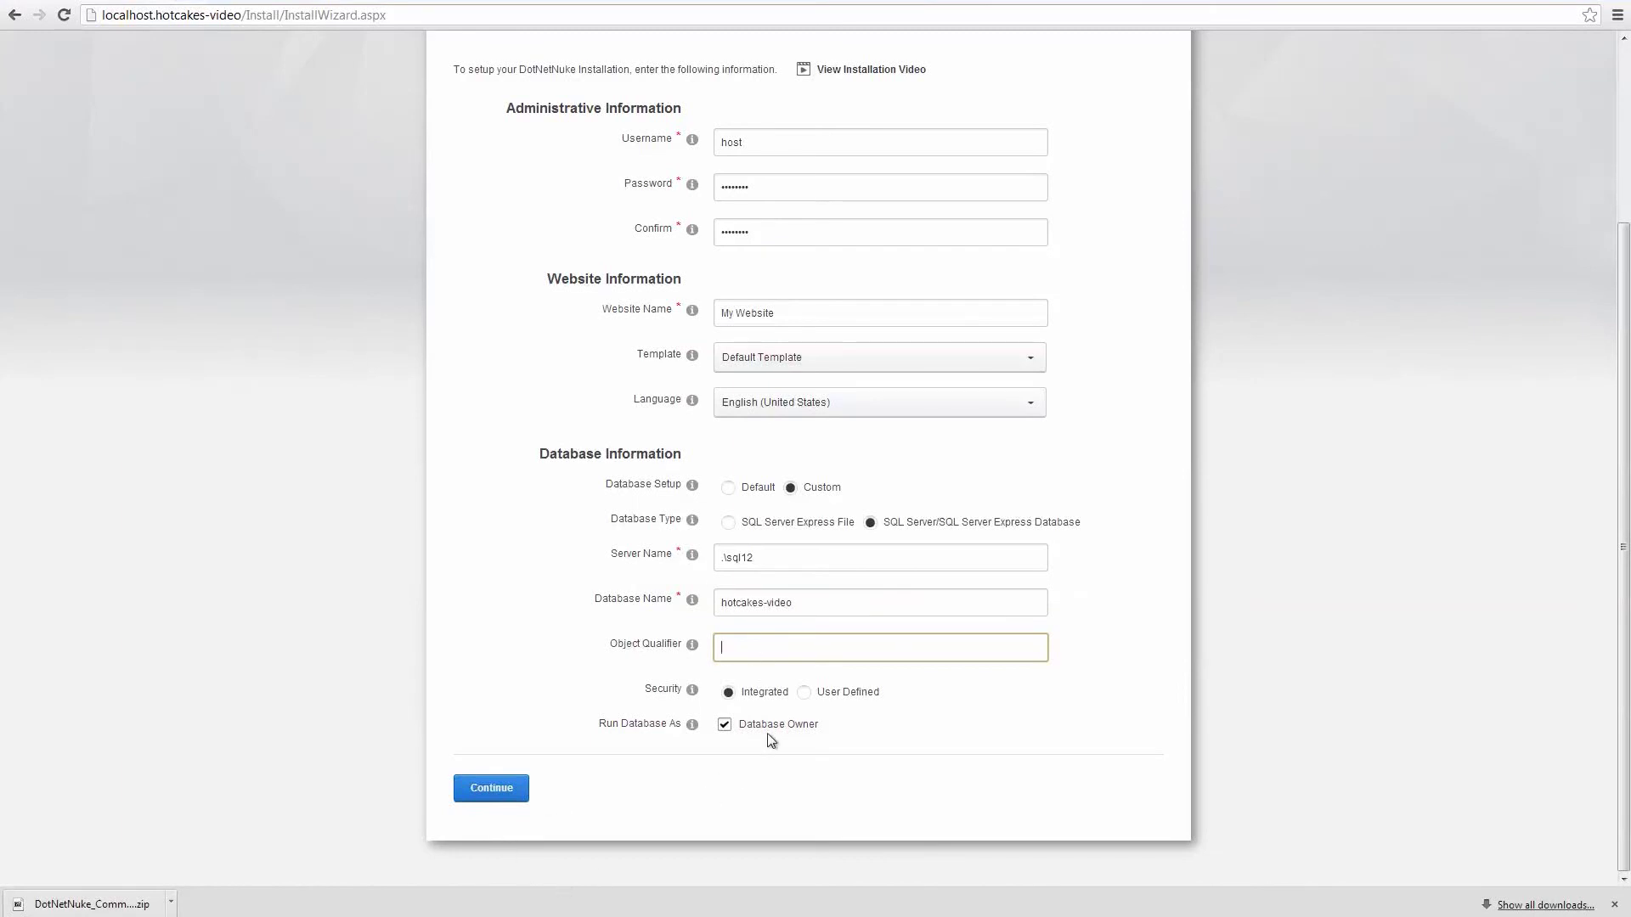
Use a User Defined database login hotcakes-video with its password, and submit the settings.
left_click(805, 693)
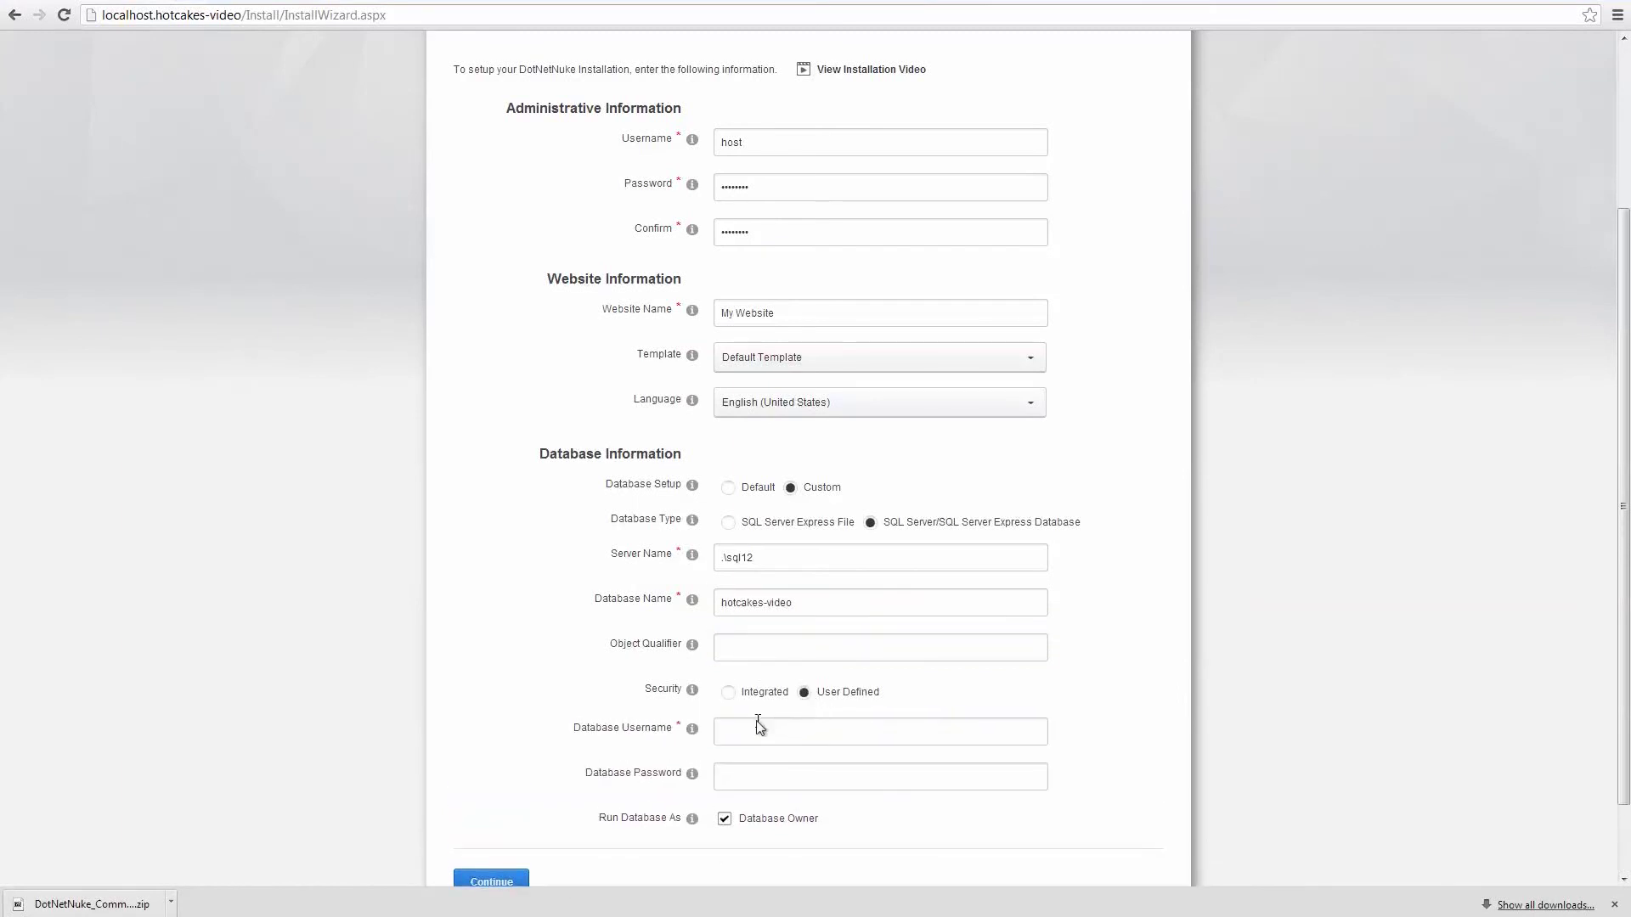
left_click(744, 724)
key("ctrl+v")
key("Tab")
scroll(744, 723, "down", 2)
left_click(473, 790)
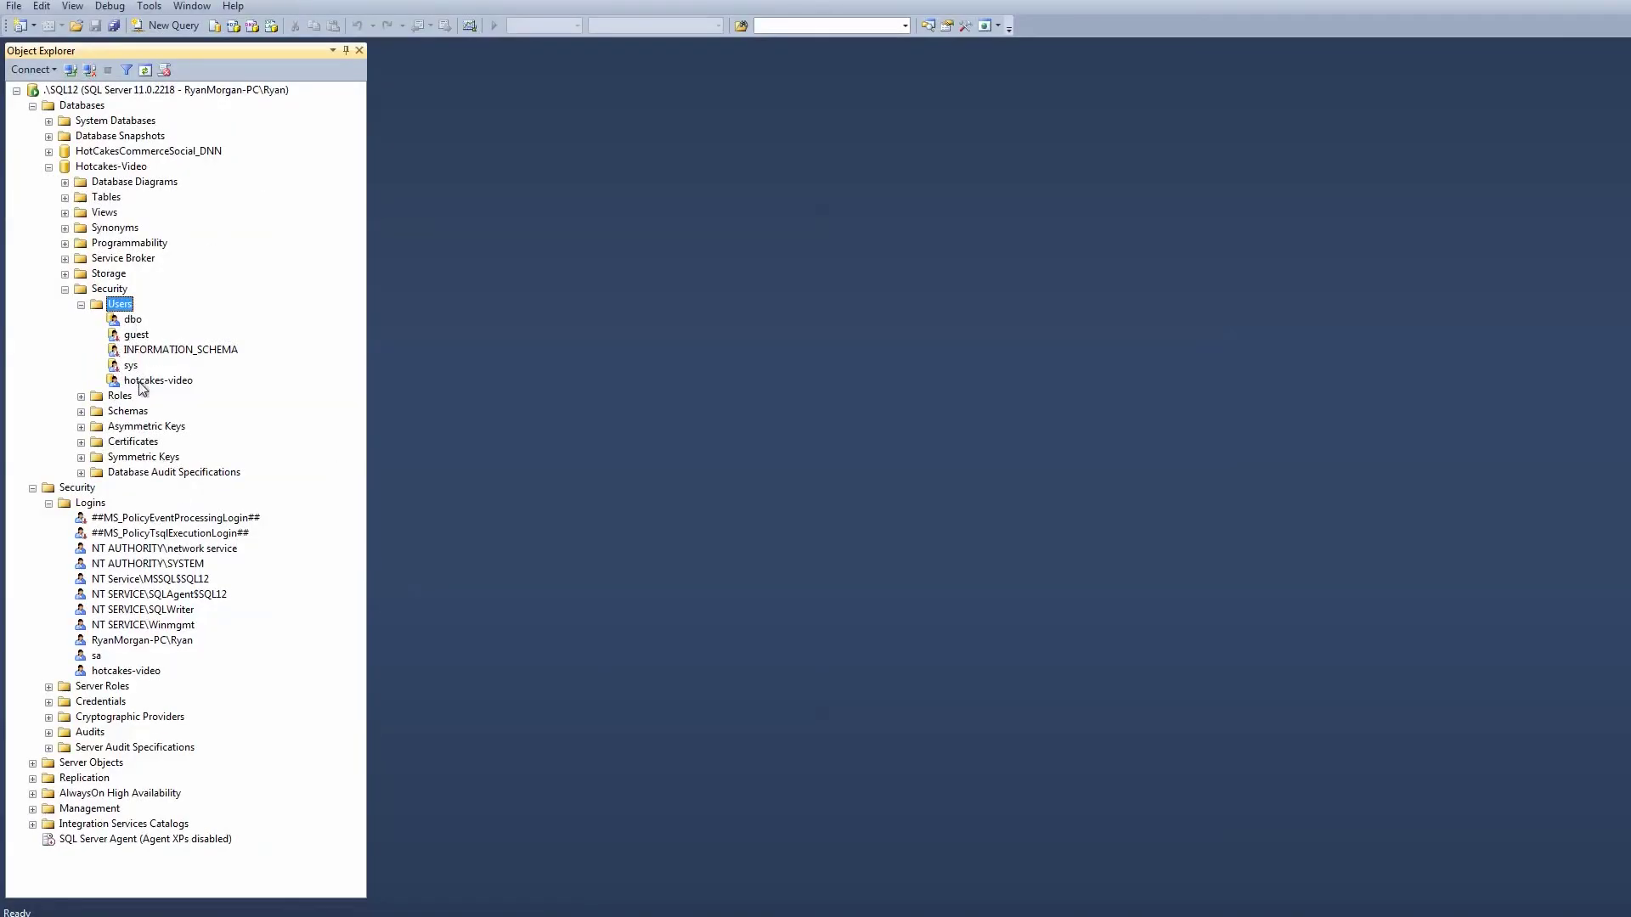
Grant the hotcakes-video database user the db_owner role membership and save.
double_click(142, 382)
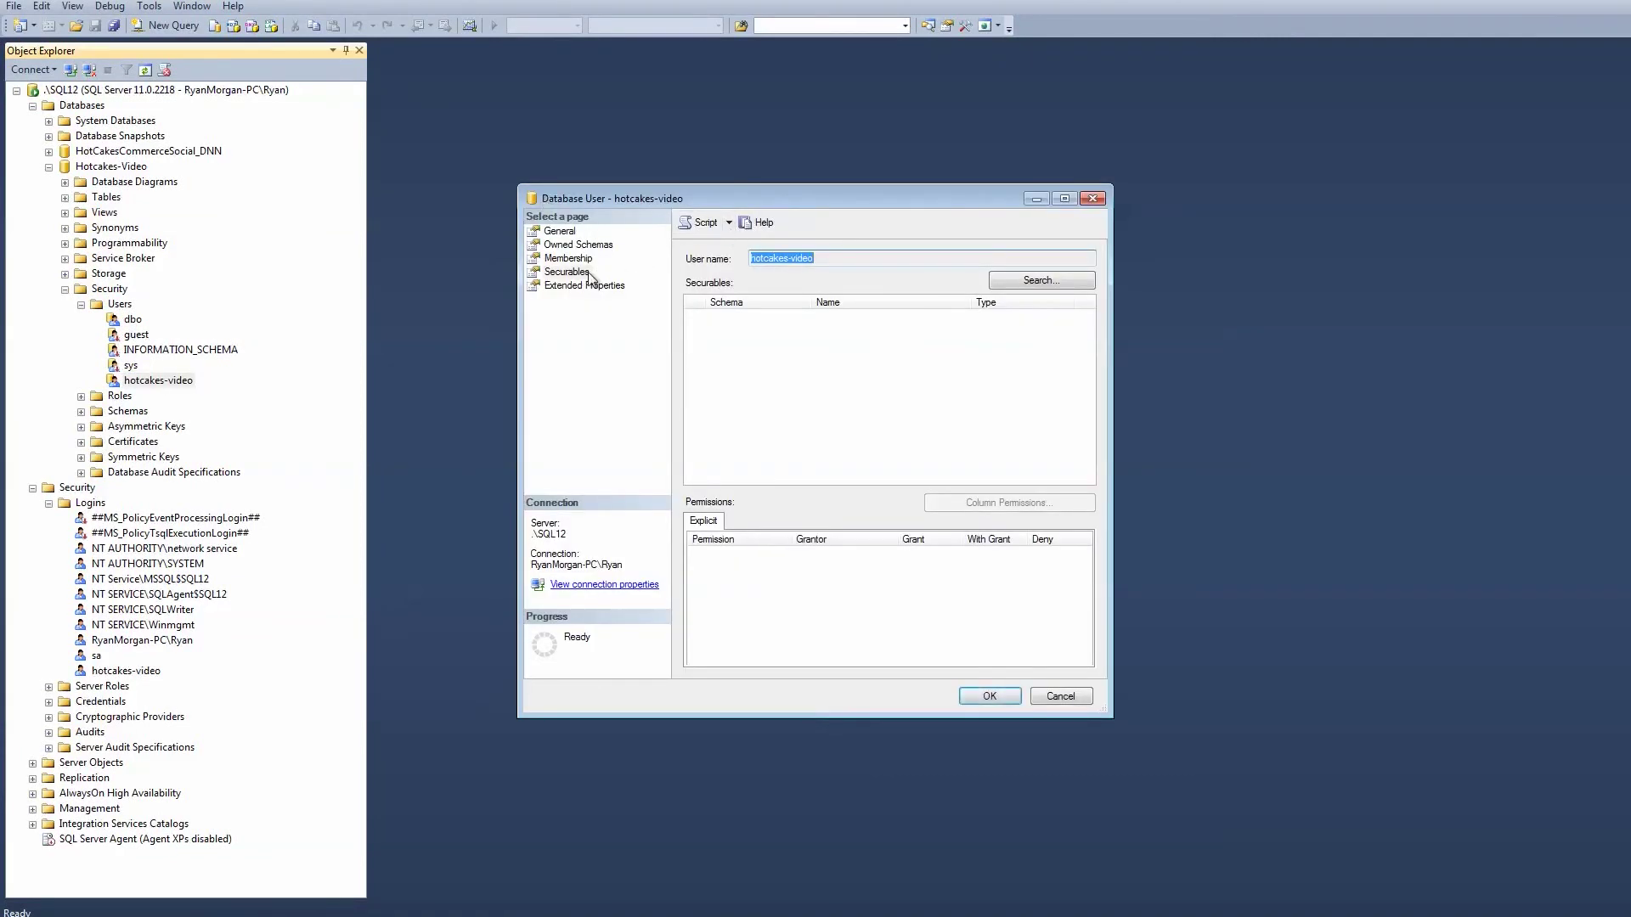
left_click(568, 259)
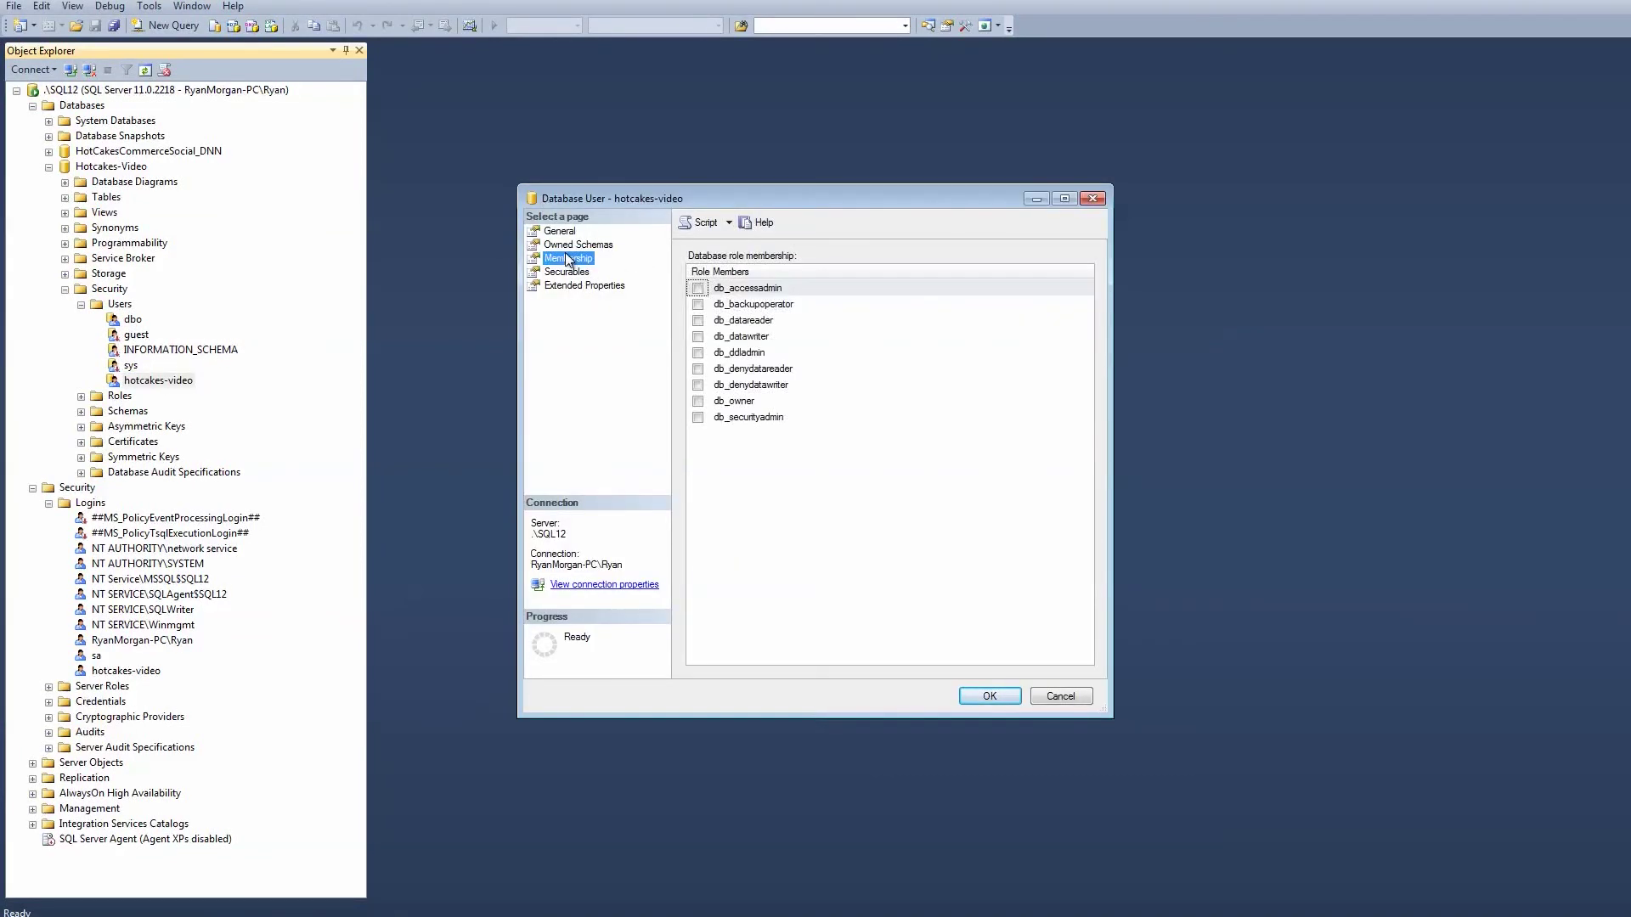
left_click(697, 402)
left_click(990, 696)
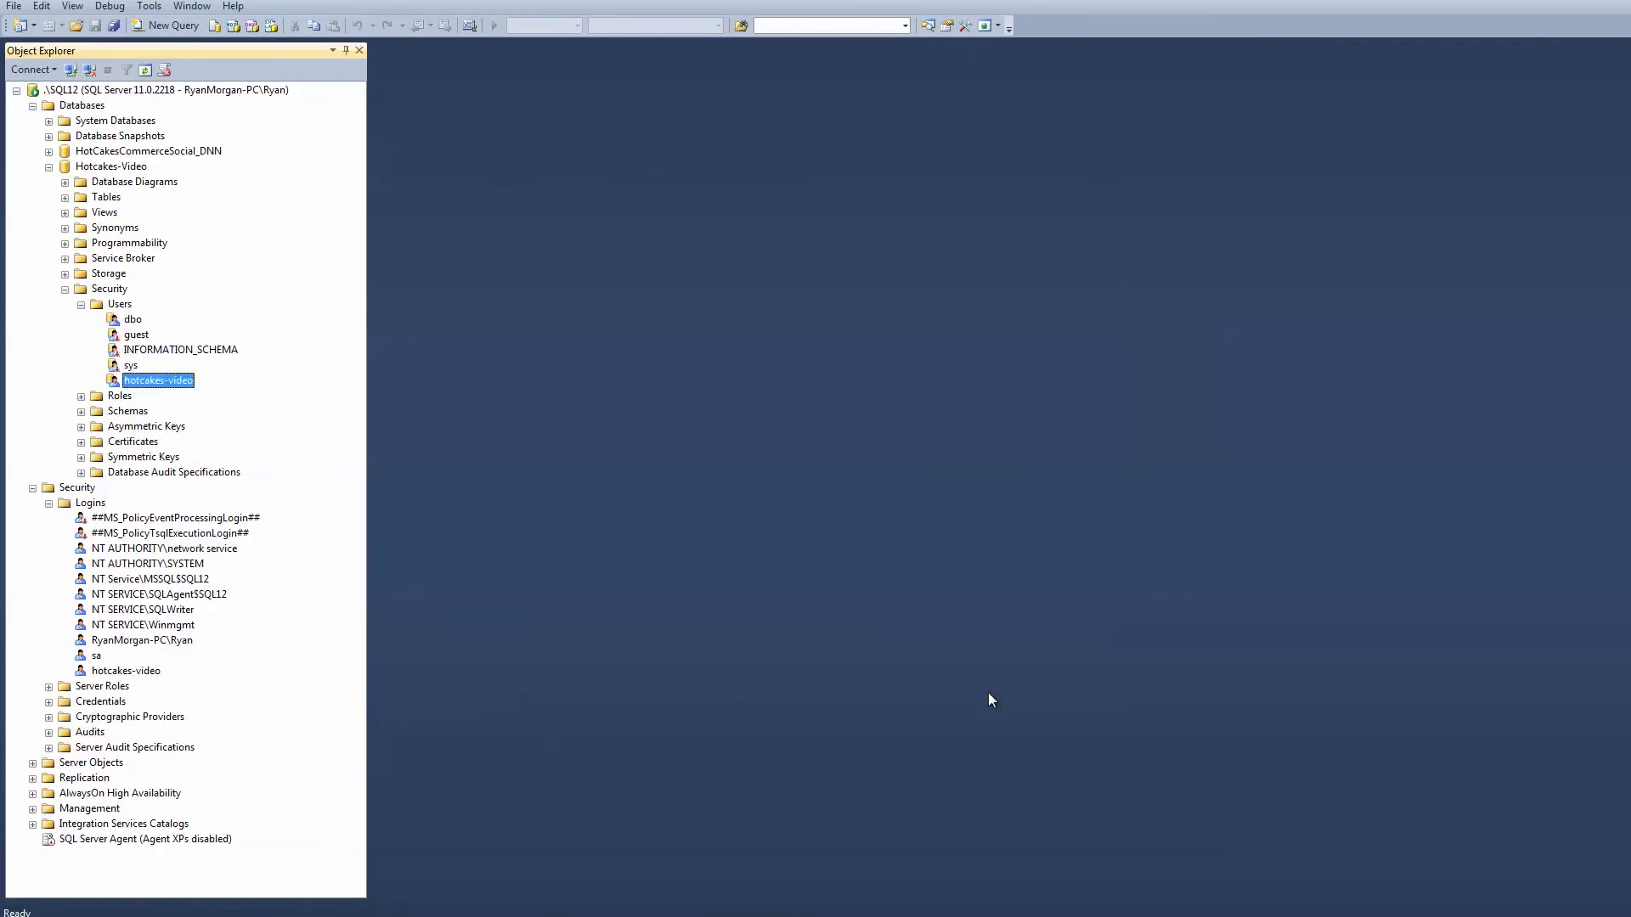
Rerun the DotNetNuke installation to 100% completion, then visit the new website.
key("alt+Tab")
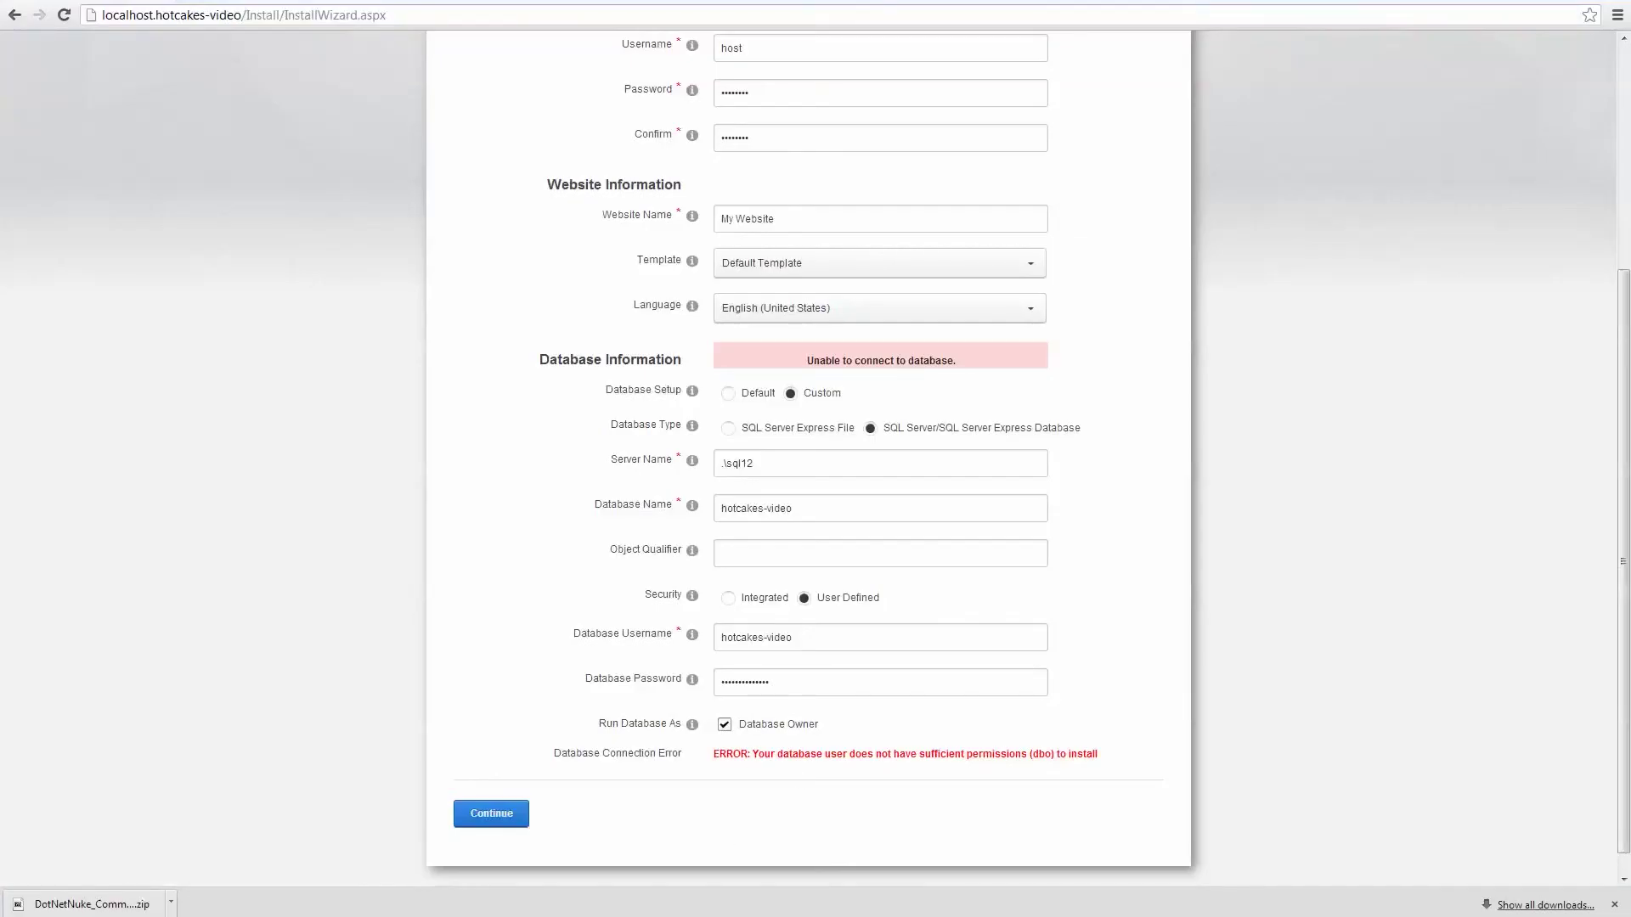
left_click(492, 815)
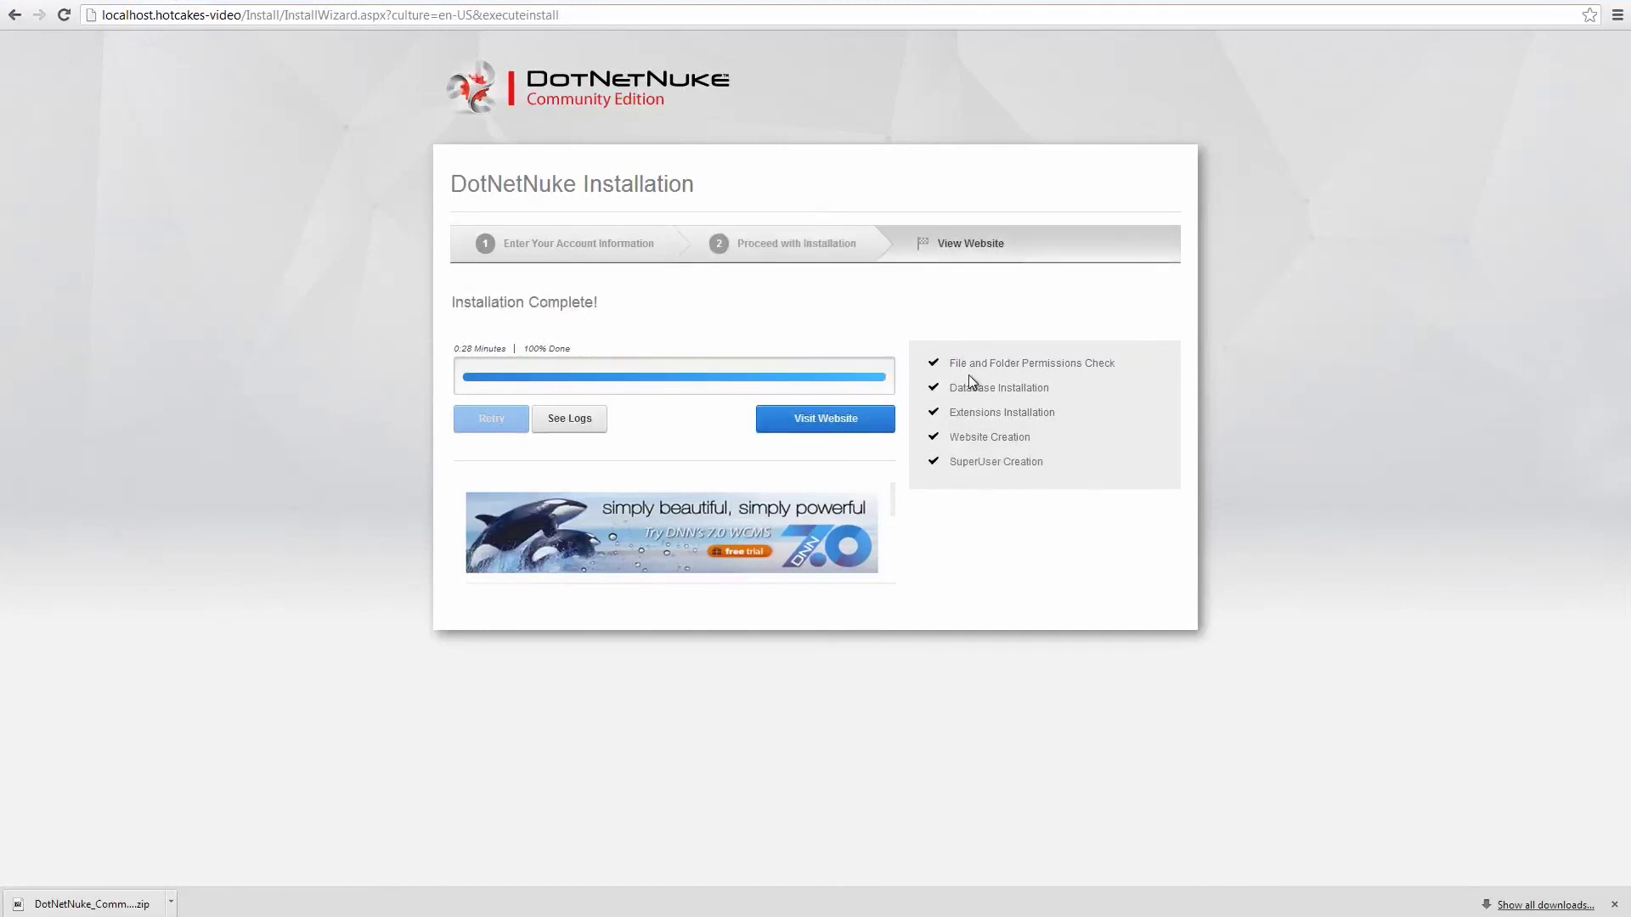
left_click(846, 423)
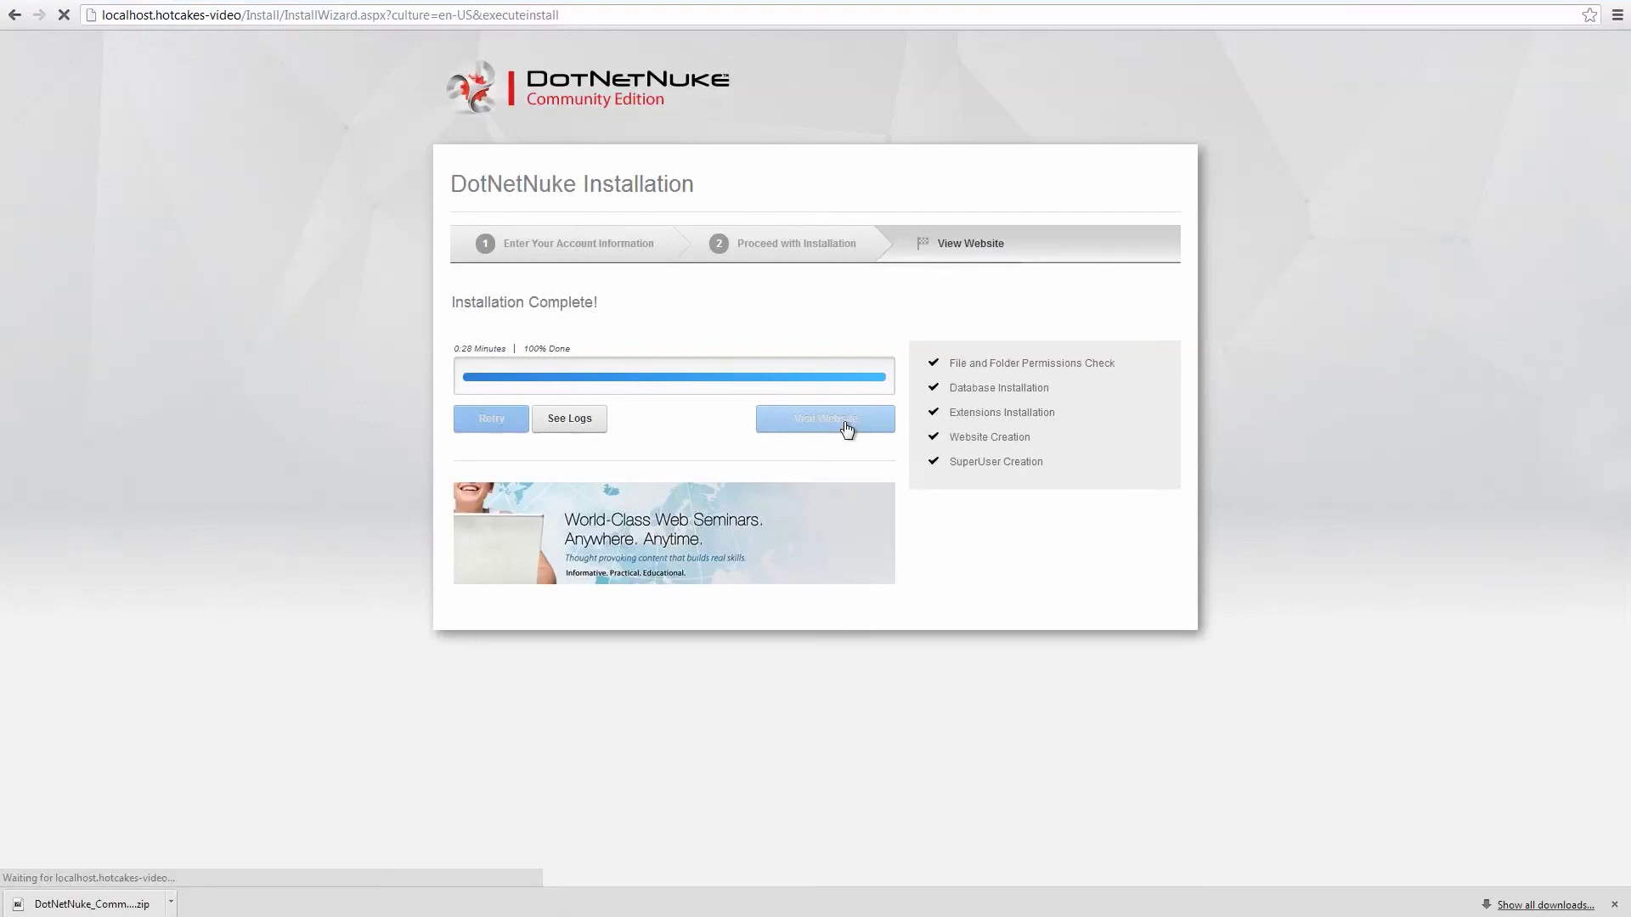
Dismiss the downloads bar and Welcome message to show the Awesome Cycles homepage, then switch to PowerPoint.
left_click(1614, 904)
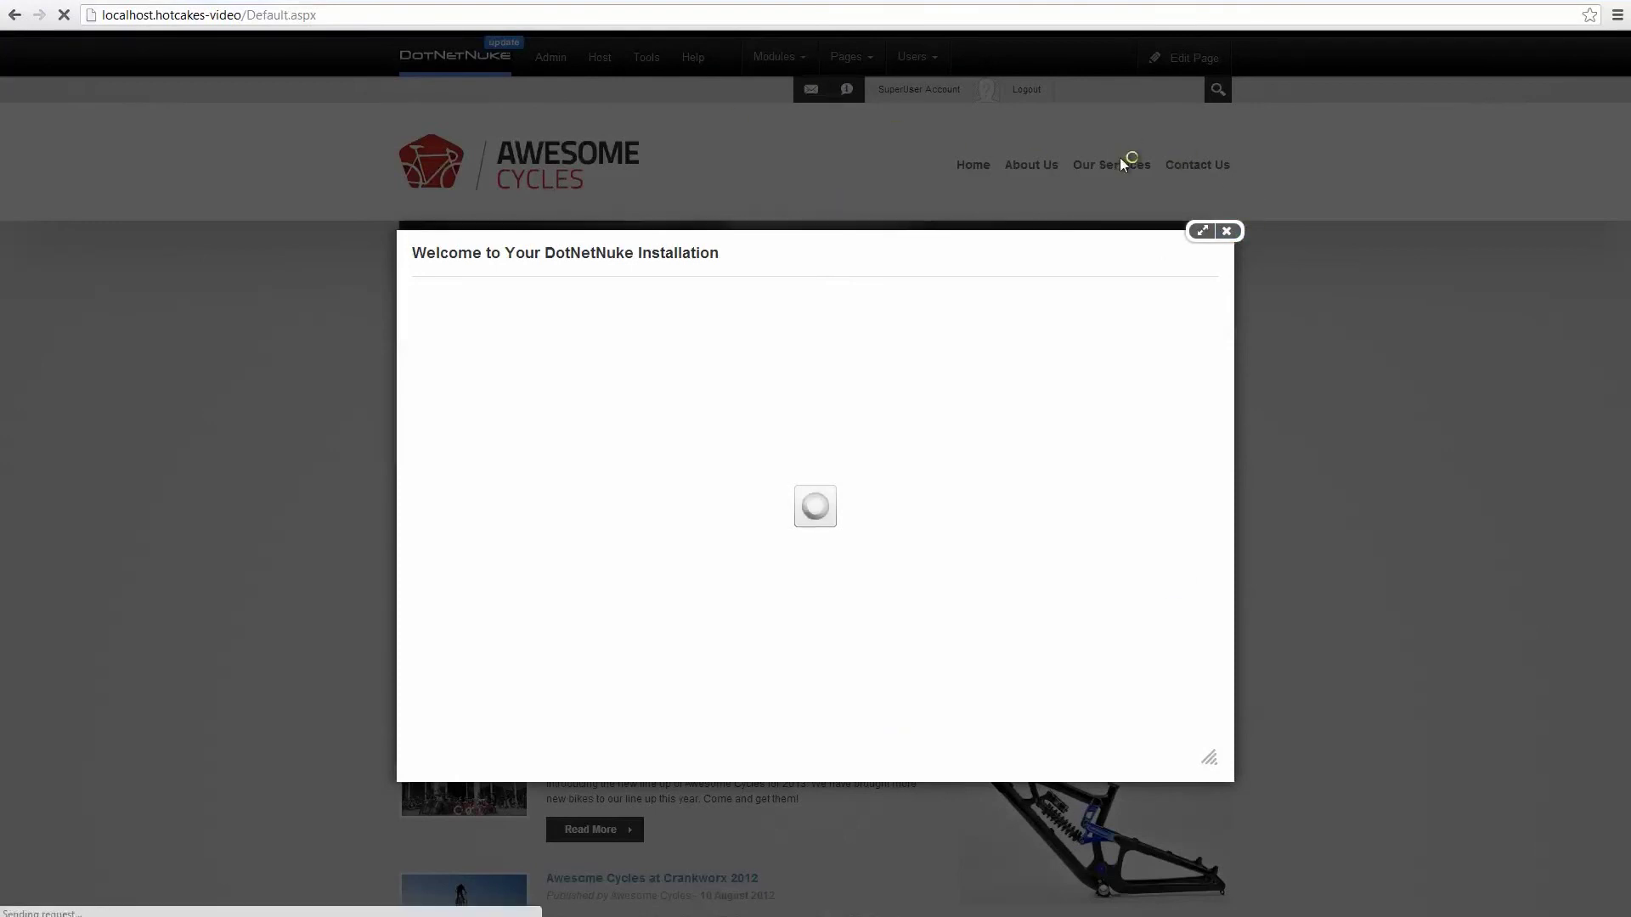
left_click(1228, 232)
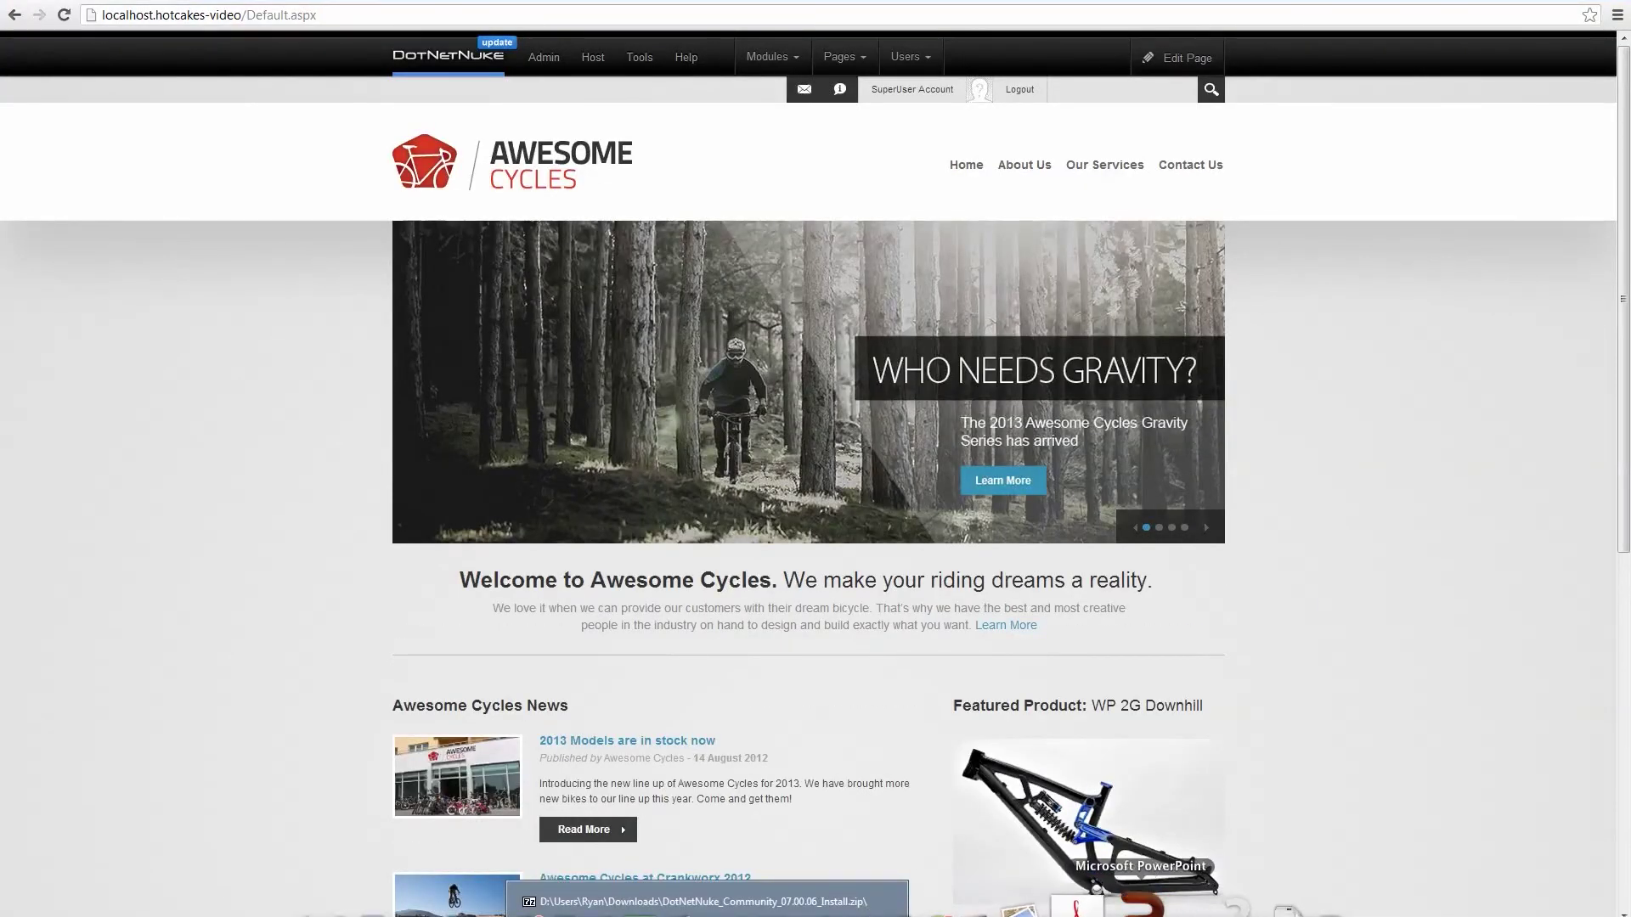
left_click(1175, 907)
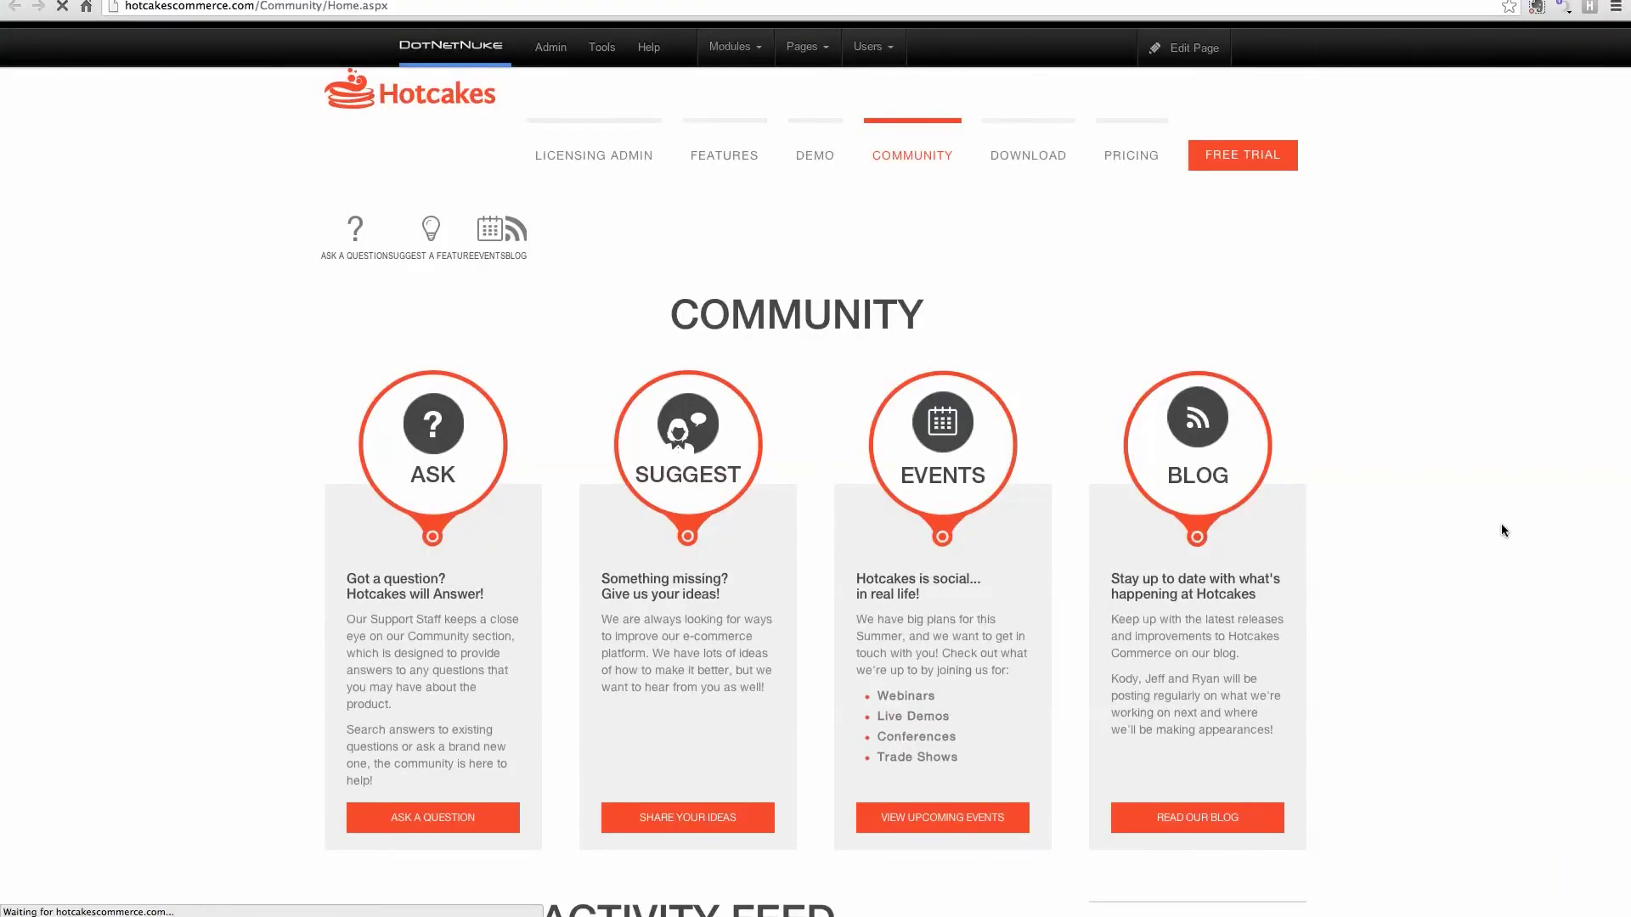
Scroll down the Hotcakes Commerce Community page to the Activity Feed and top contributors, then back up.
scroll(1501, 526, "down", 1)
scroll(531, 441, "down", 2)
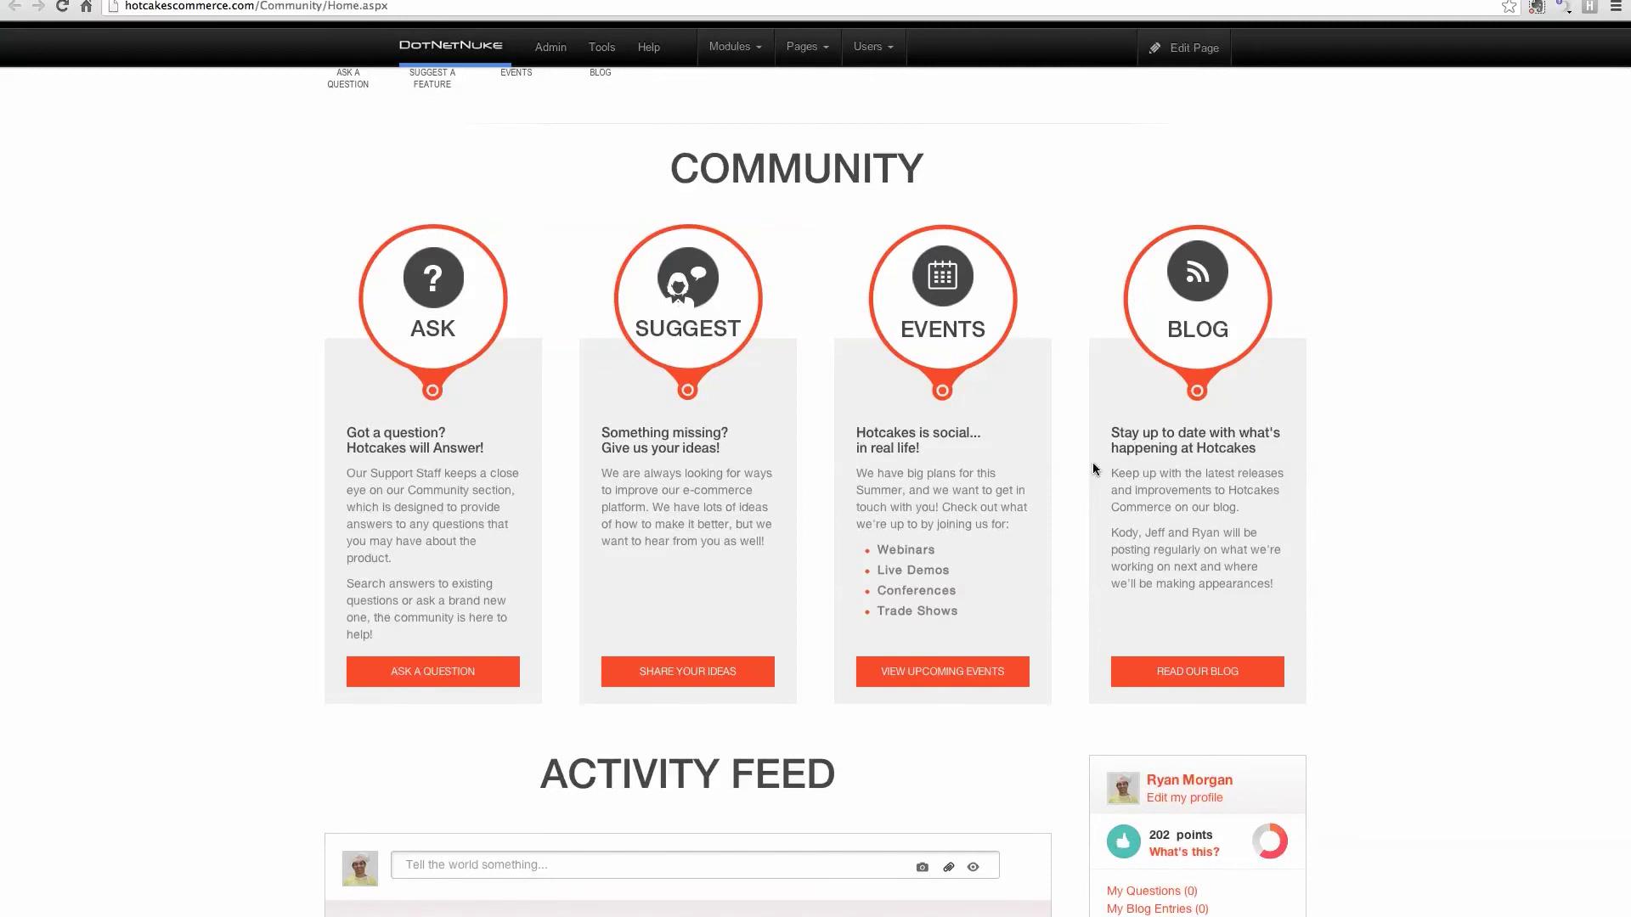
scroll(1093, 469, "down", 10)
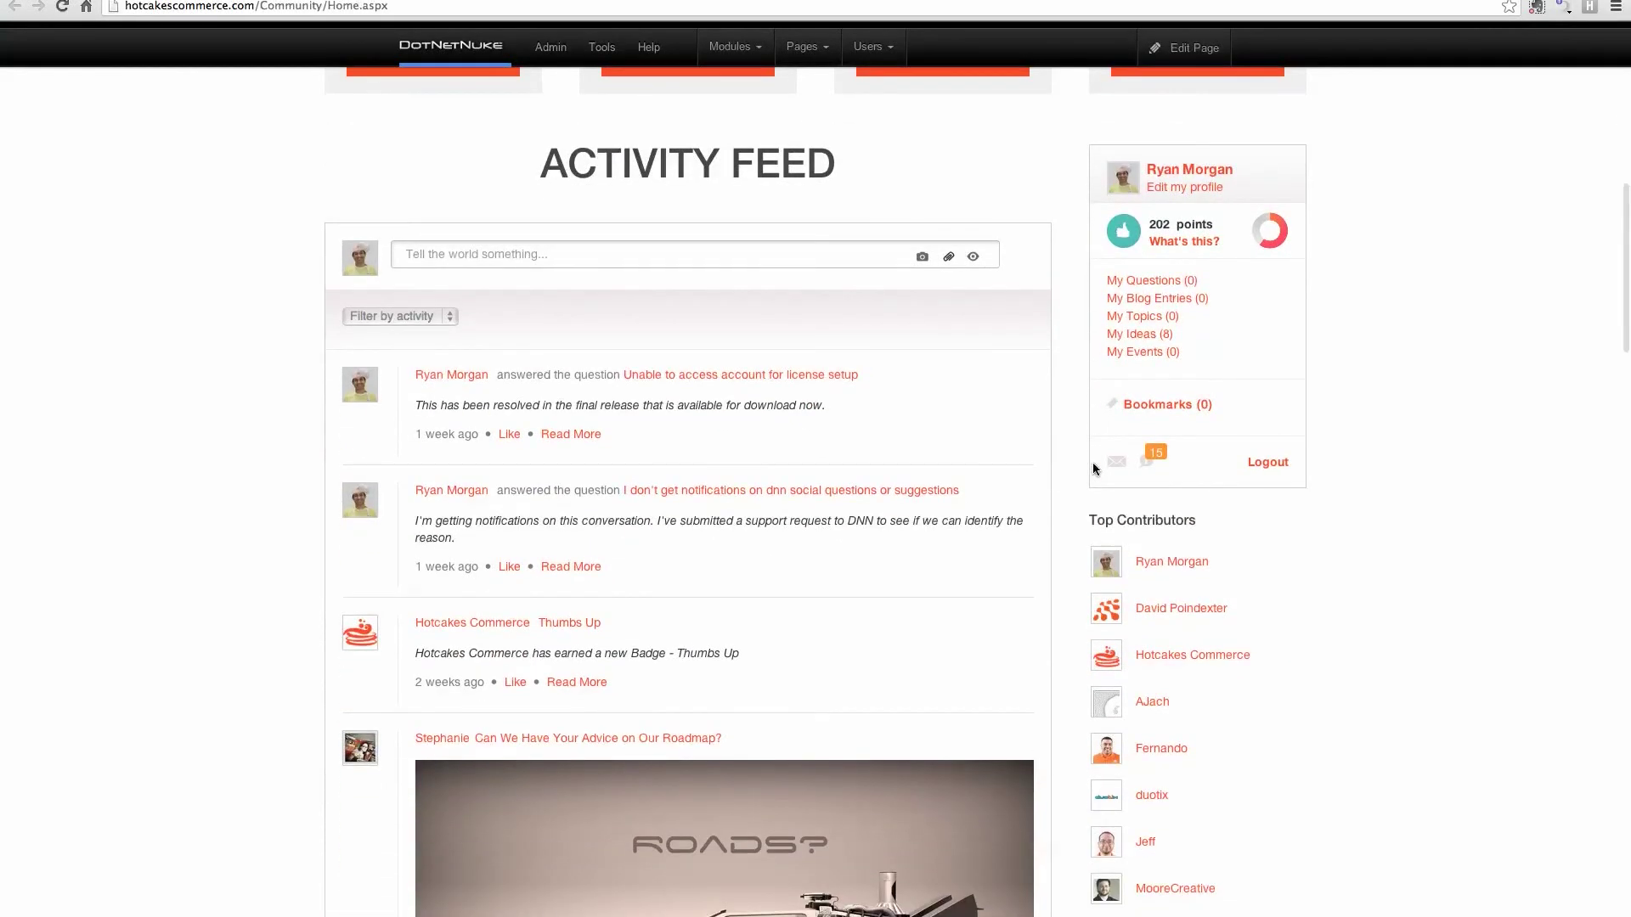
scroll(1092, 469, "up", 12)
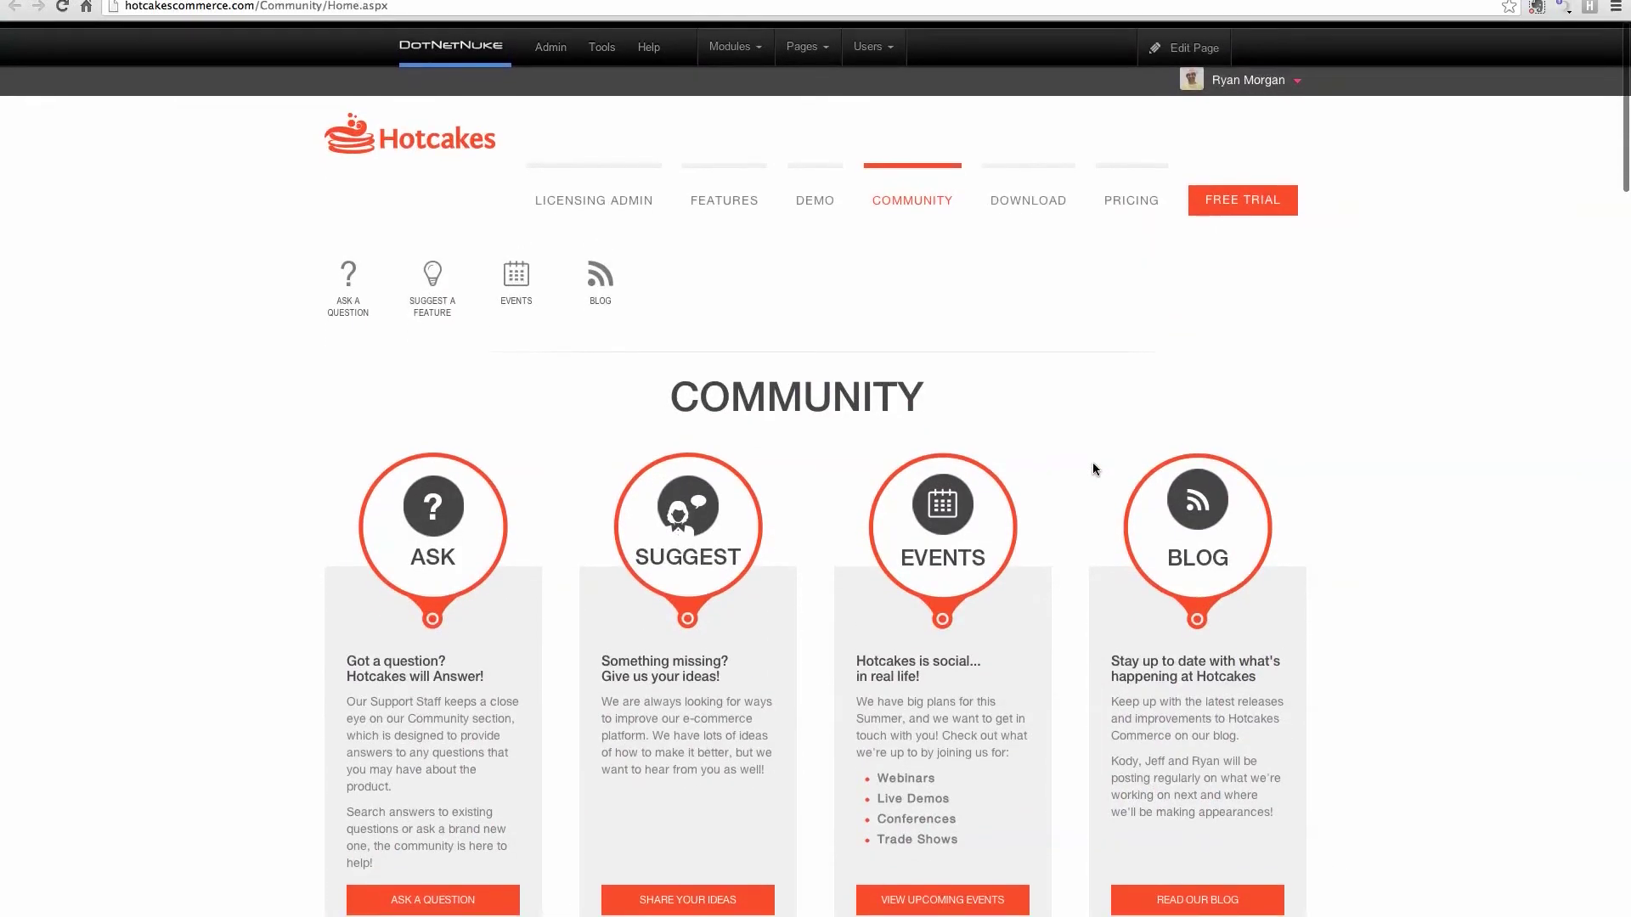